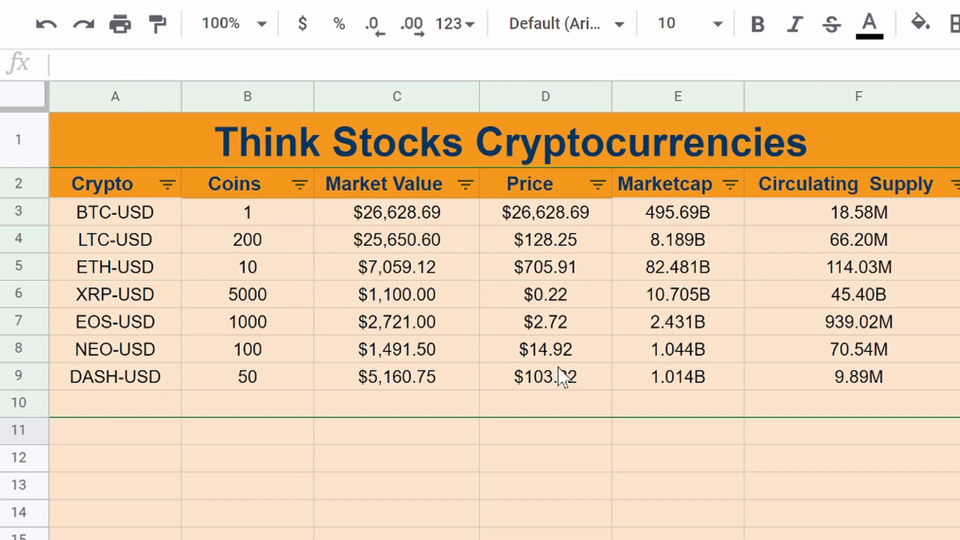
Step: Replace the first ticker BTC-USD with LTC-USD
left_click(116, 212)
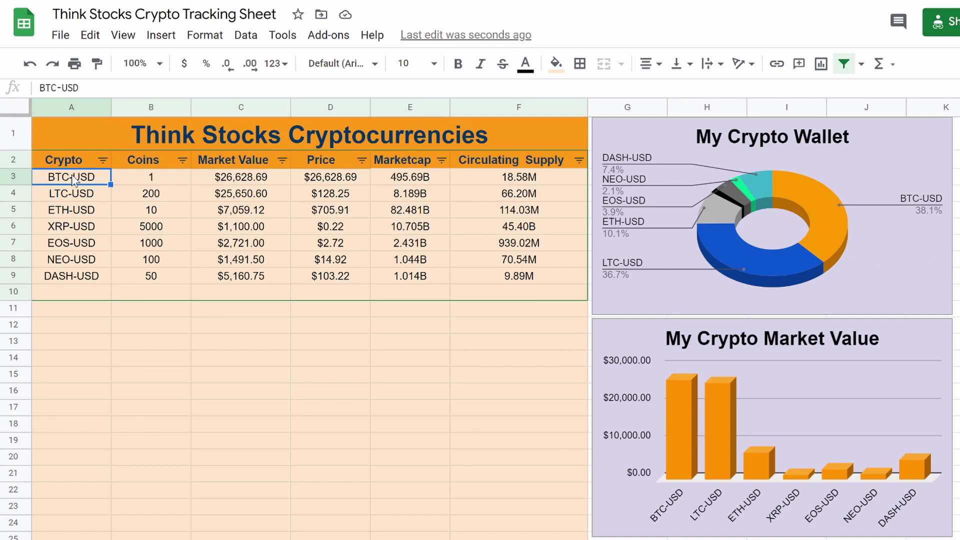
type("LTC-")
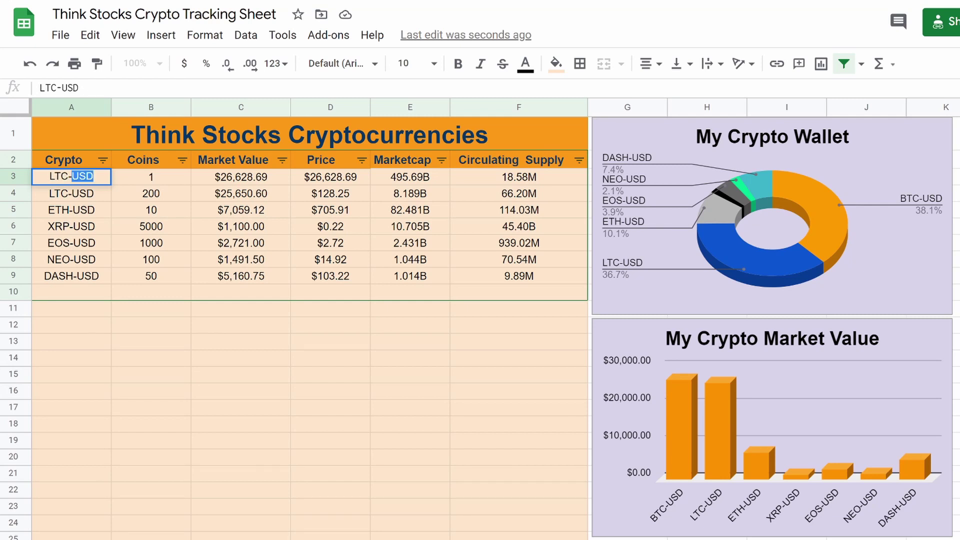
key("Return")
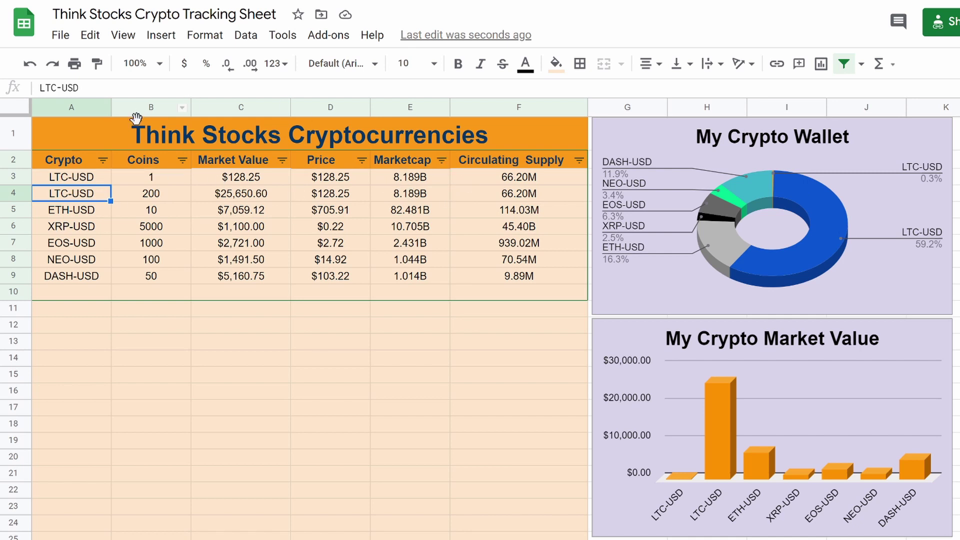
Step: Restore BTC-USD as the first ticker so row 3 prices refresh
left_click(71, 180)
type("BTC-USD")
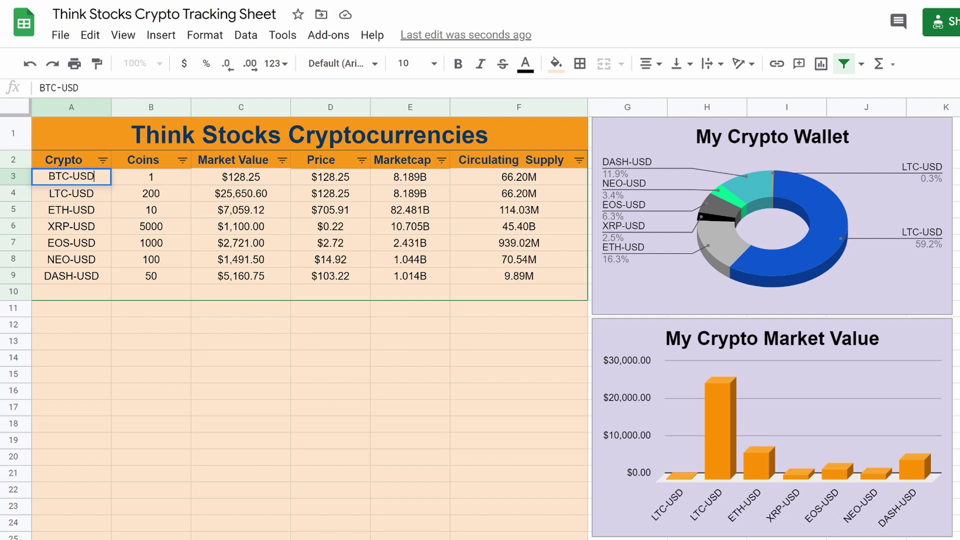
key("Return")
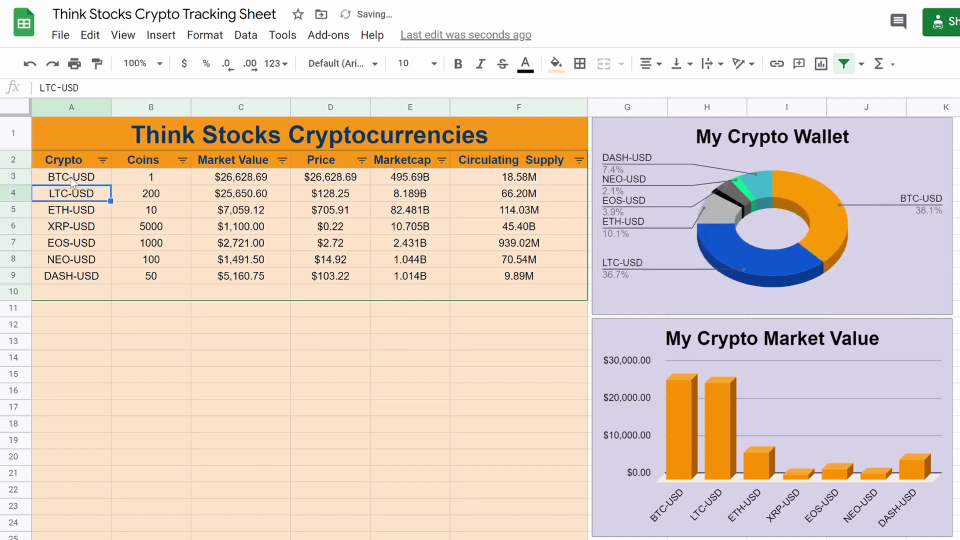
Step: Change the Bitcoin coin count to 2, then set it back to 1
left_click(143, 182)
type("2")
key("Return")
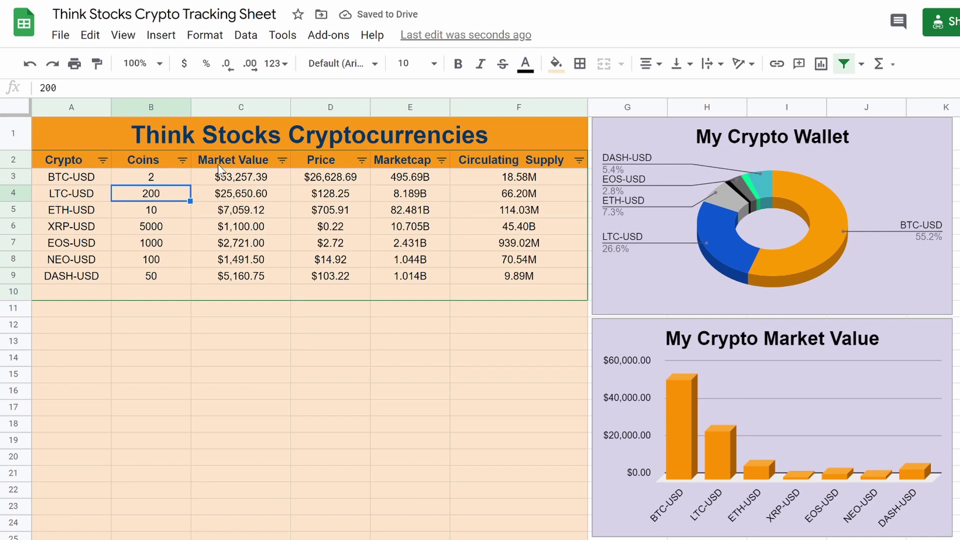
key("Up")
type("1")
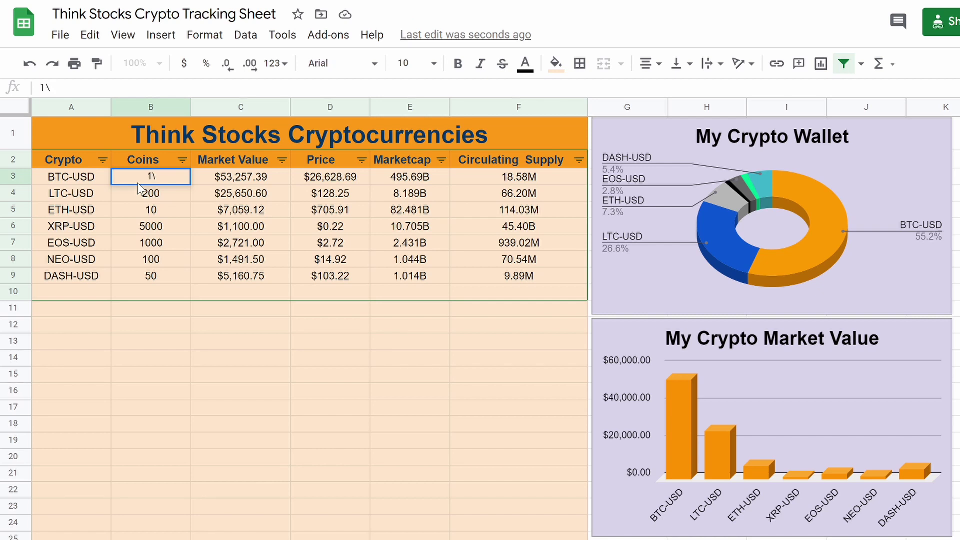
key("Return")
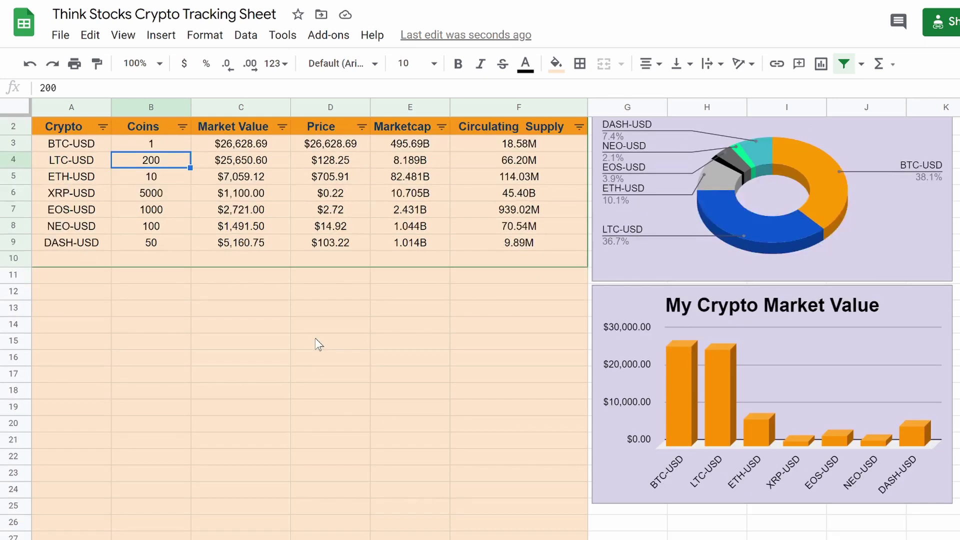
Step: Browse the Think Stocks YouTube channel's created playlists
mouse_move(441, 539)
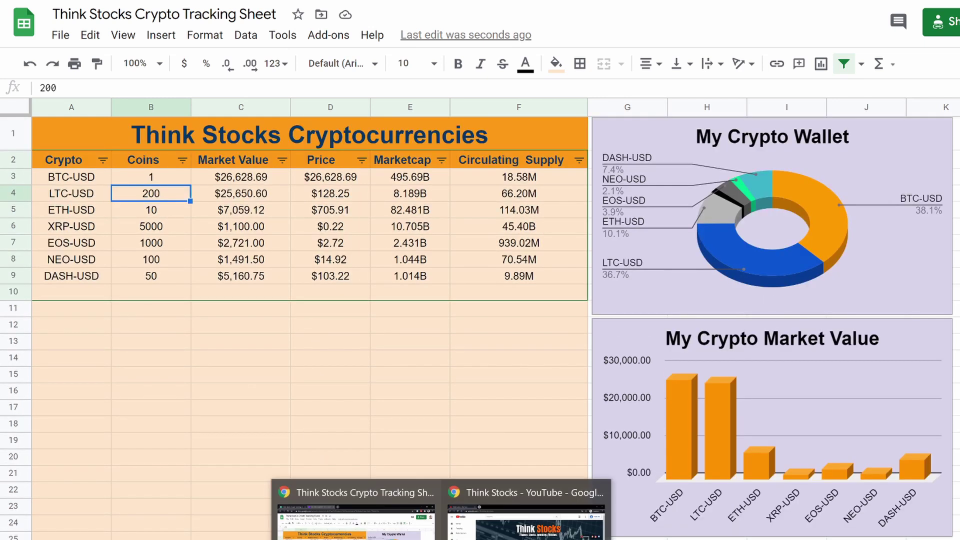
left_click(526, 520)
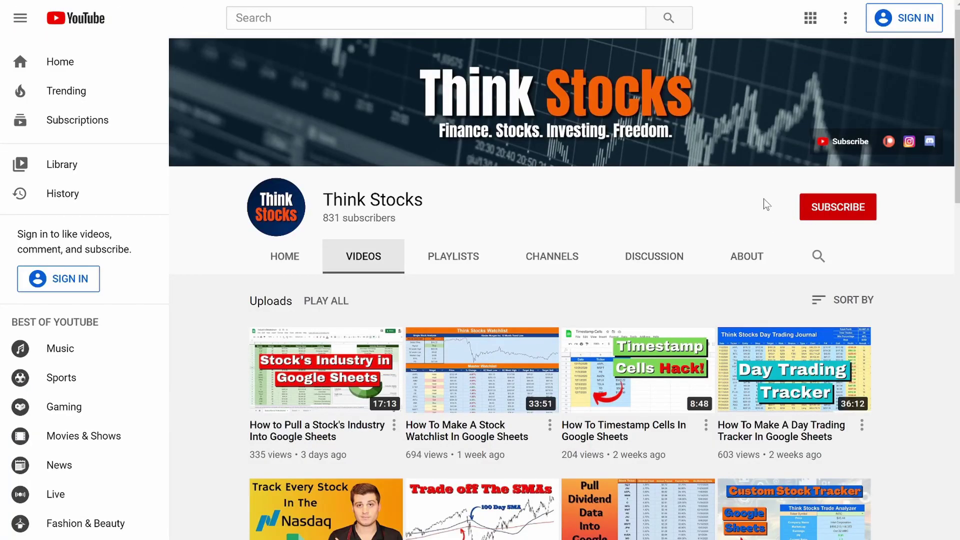
left_click(455, 256)
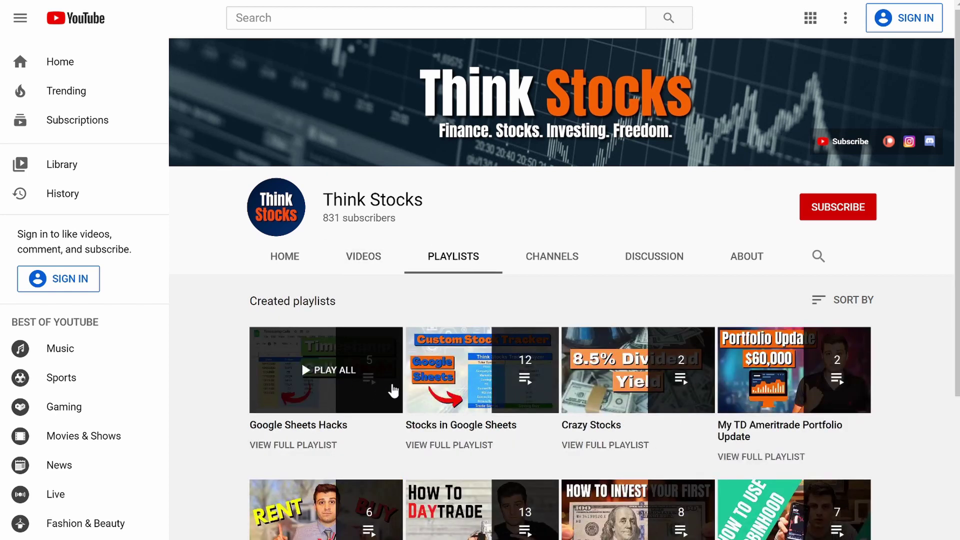
scroll(258, 423, "down", 1)
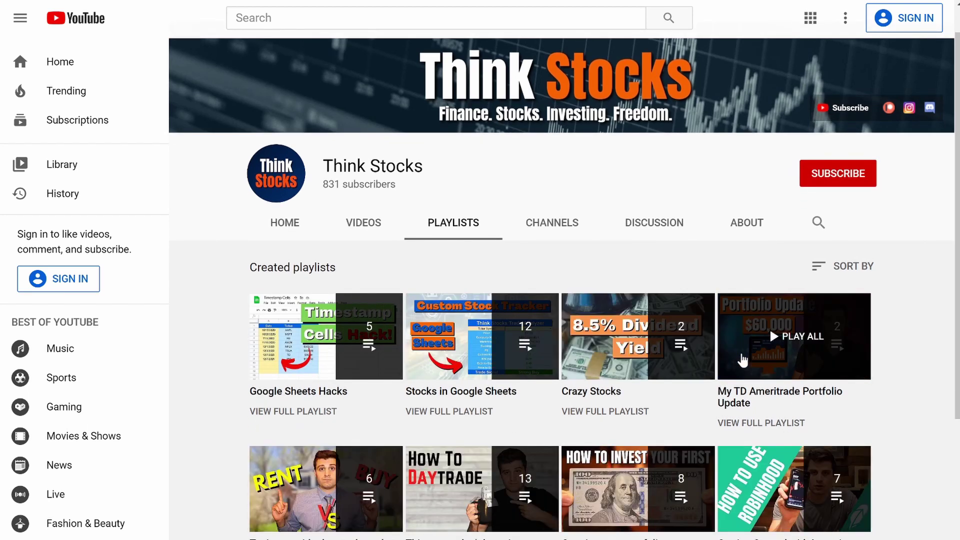
scroll(665, 290, "up", 1)
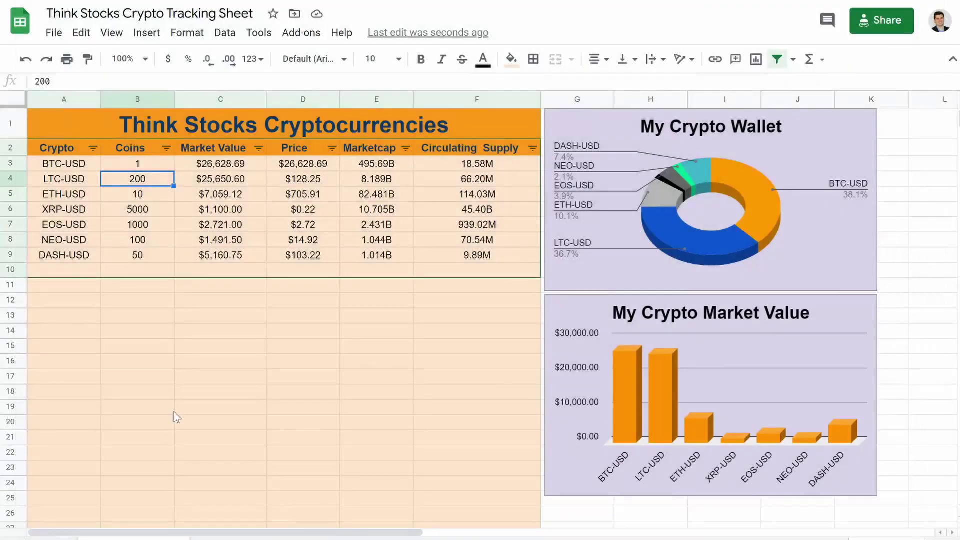
Step: Copy the orange title and header rows A1:F2 and paste them at A1 of the blank sheet
left_click(102, 125)
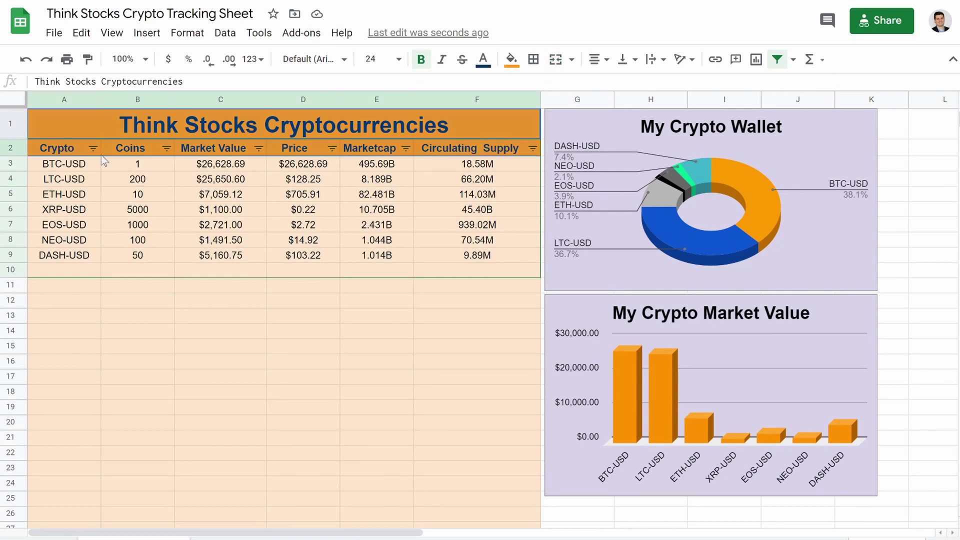
key("ctrl+c")
left_click(183, 378)
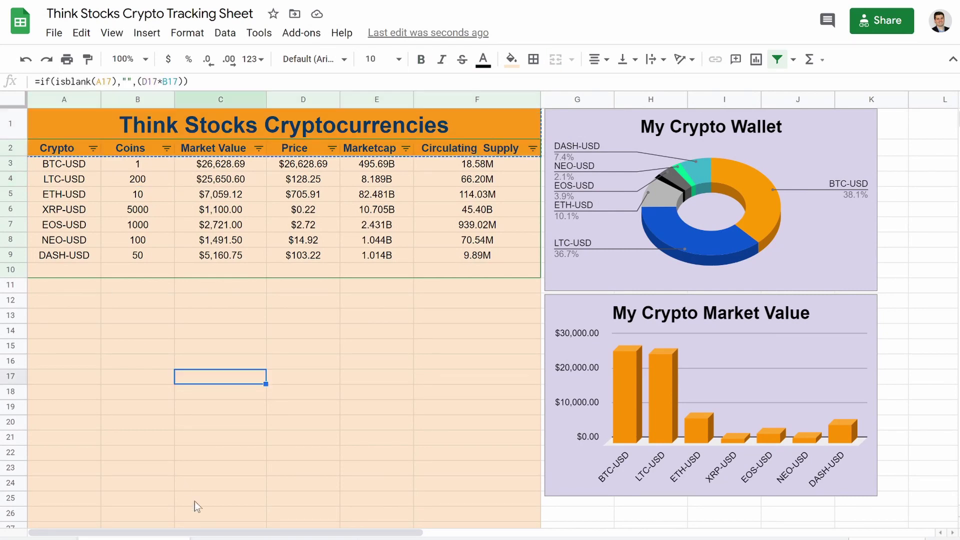
key("ctrl+shift+Page_Down")
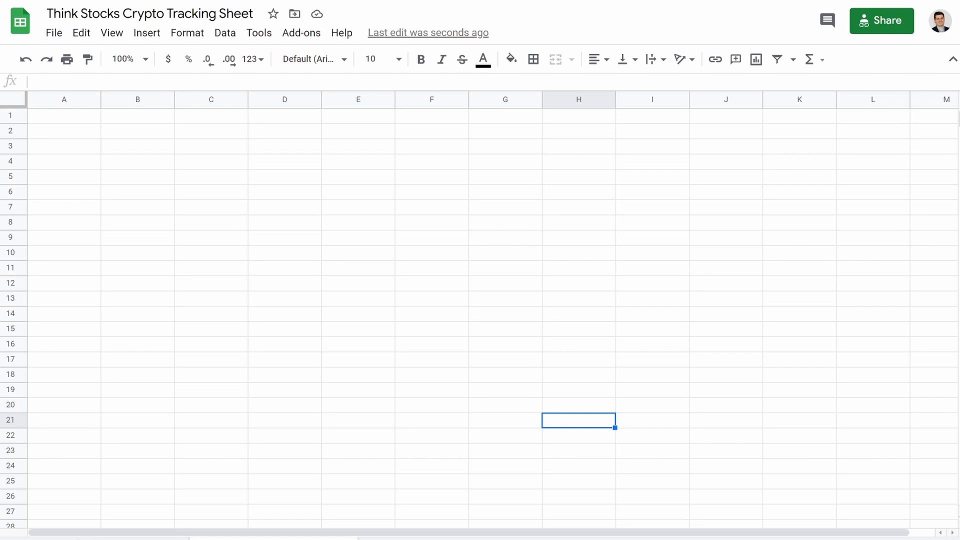
left_click(61, 99)
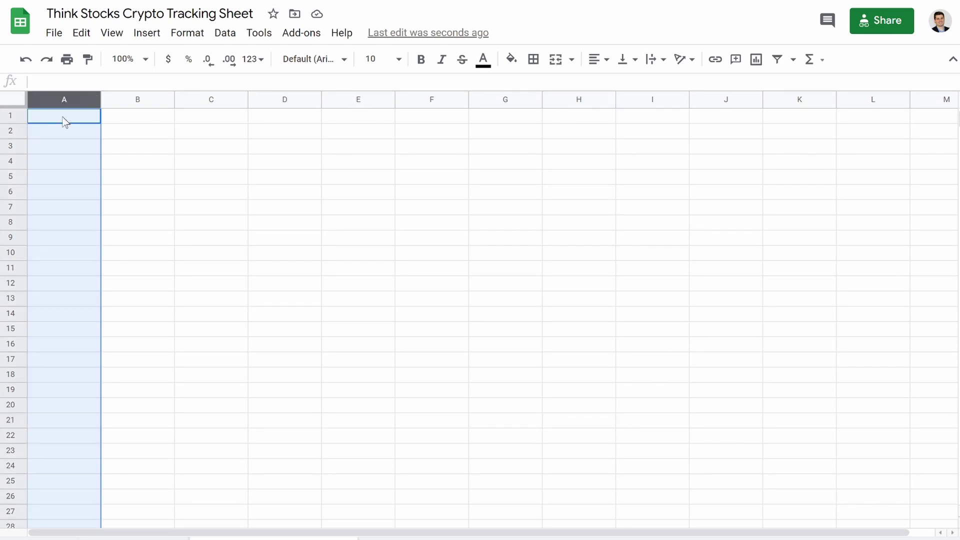
left_click(64, 119)
key("ctrl+v")
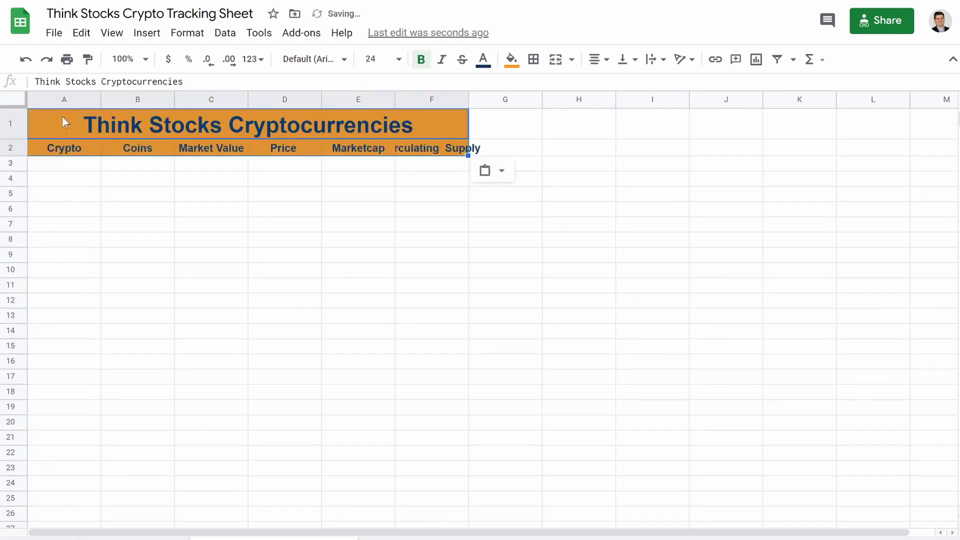
Step: Auto-fit columns C, E and F, then widen column E so Marketcap sits centred
left_click(167, 268)
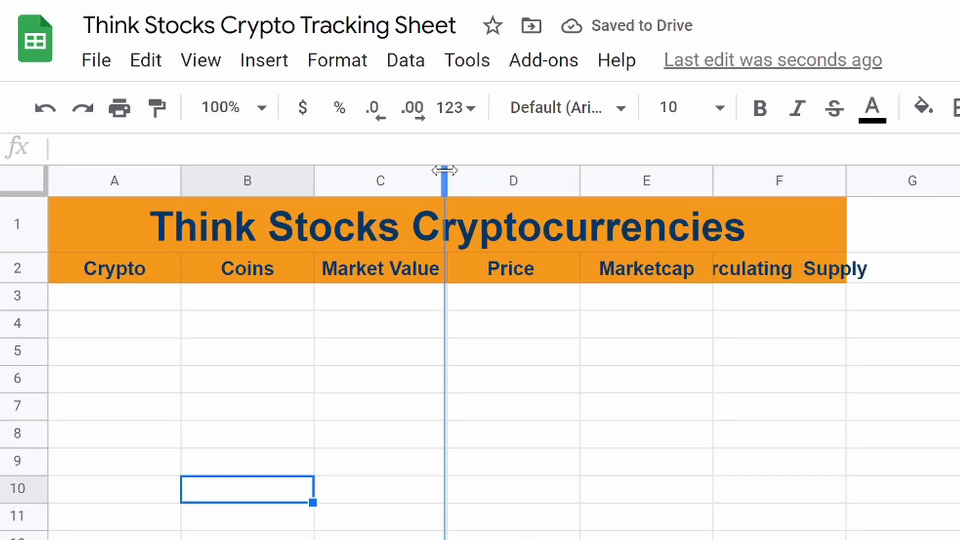
double_click(247, 98)
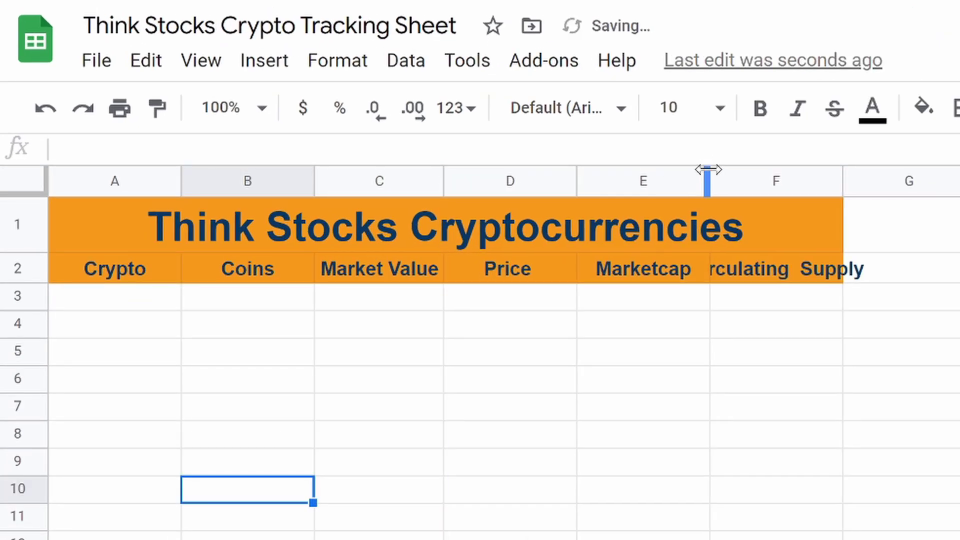
double_click(710, 182)
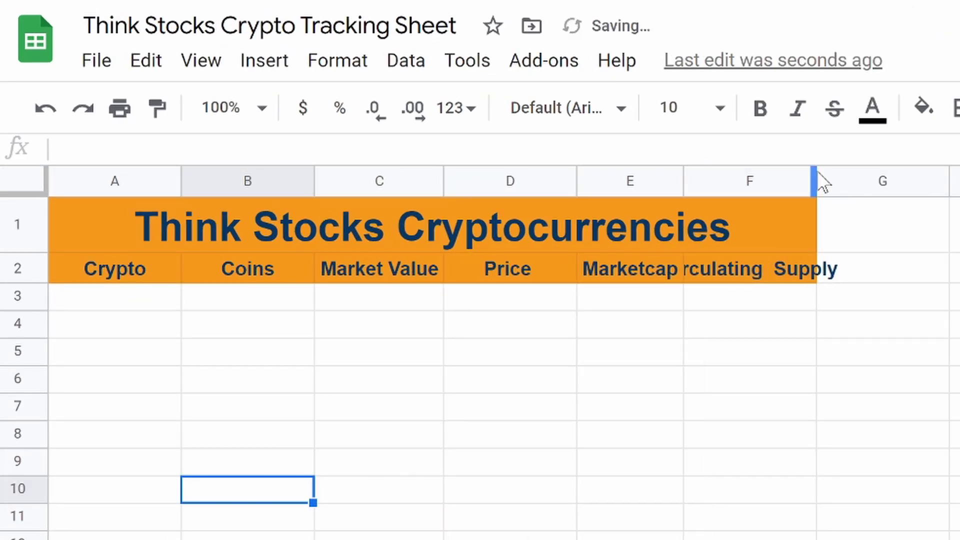
double_click(813, 181)
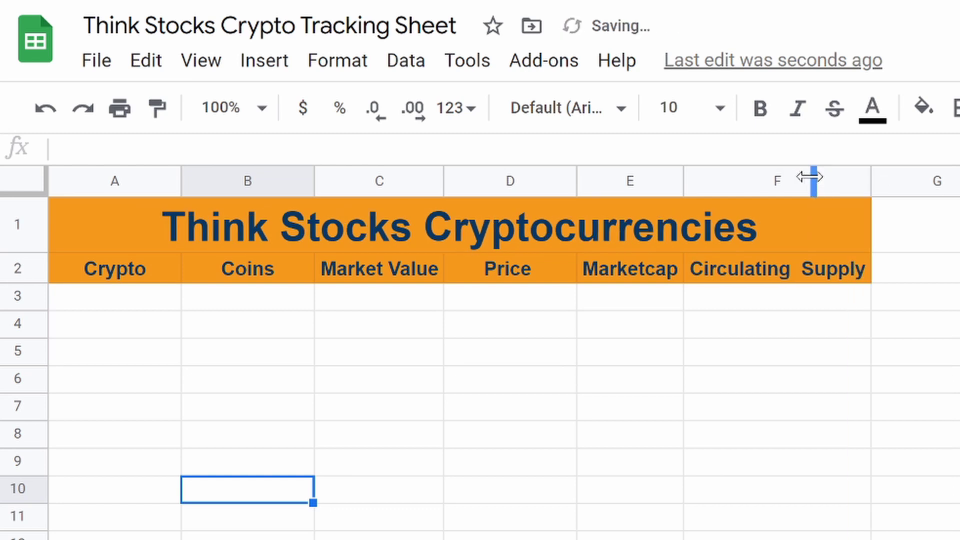
left_click(682, 181)
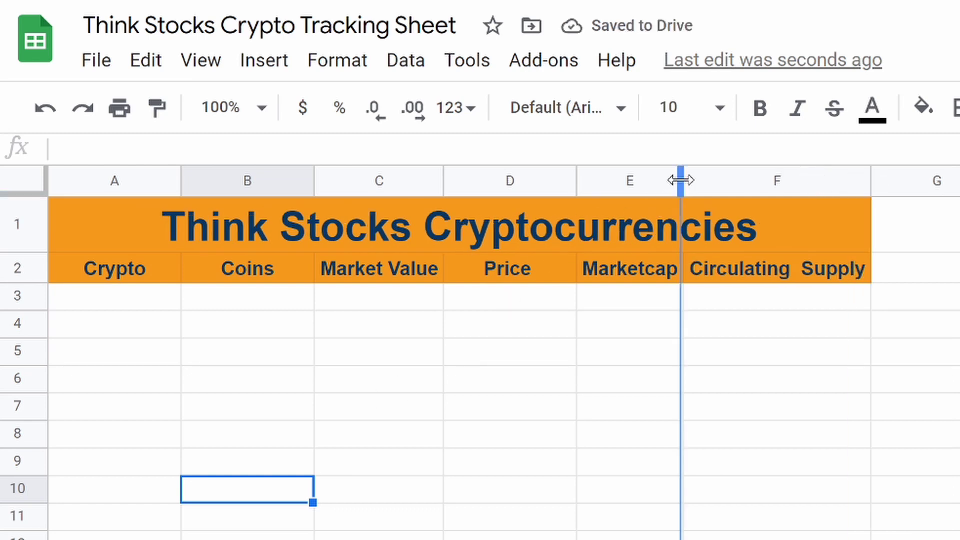
left_click_drag(684, 180, 715, 181)
left_click(510, 298)
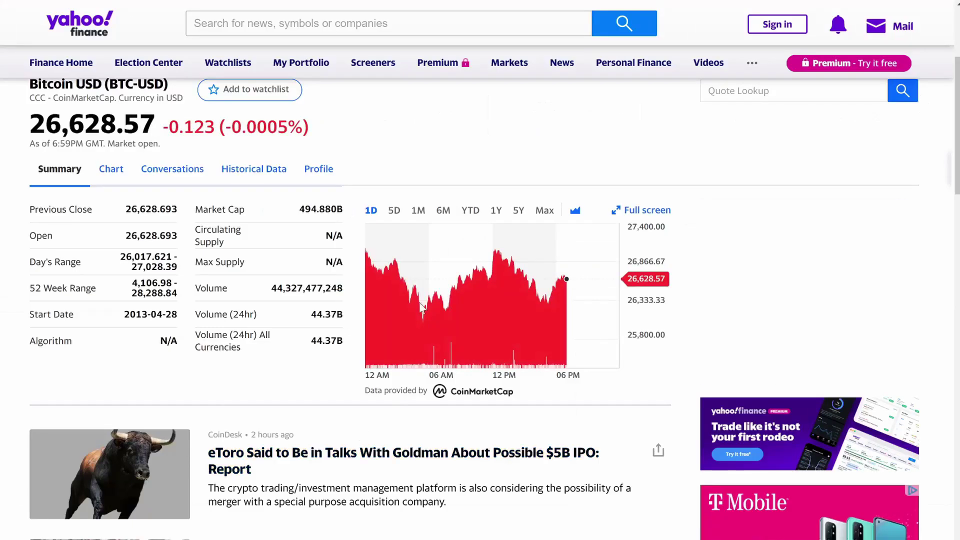
scroll(181, 360, "up", 4)
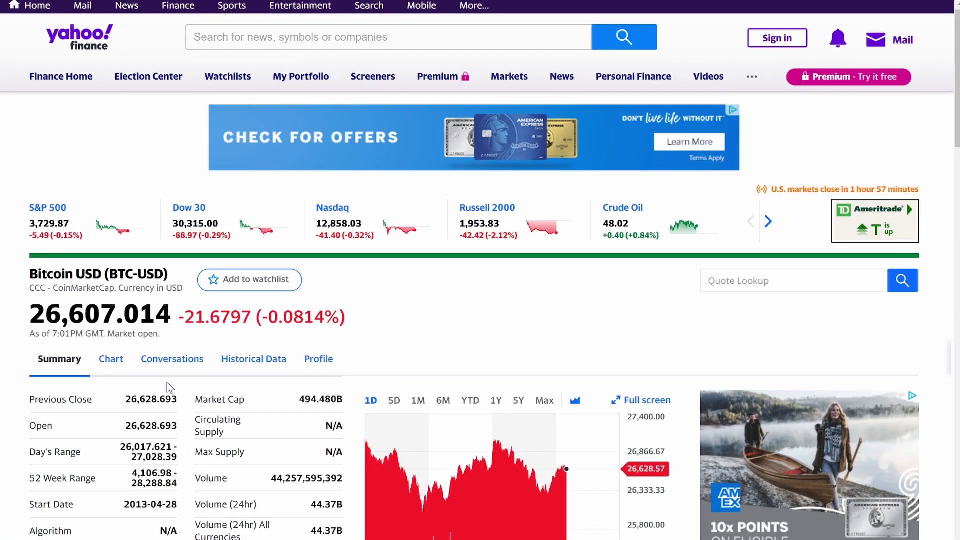
left_click_drag(125, 399, 178, 536)
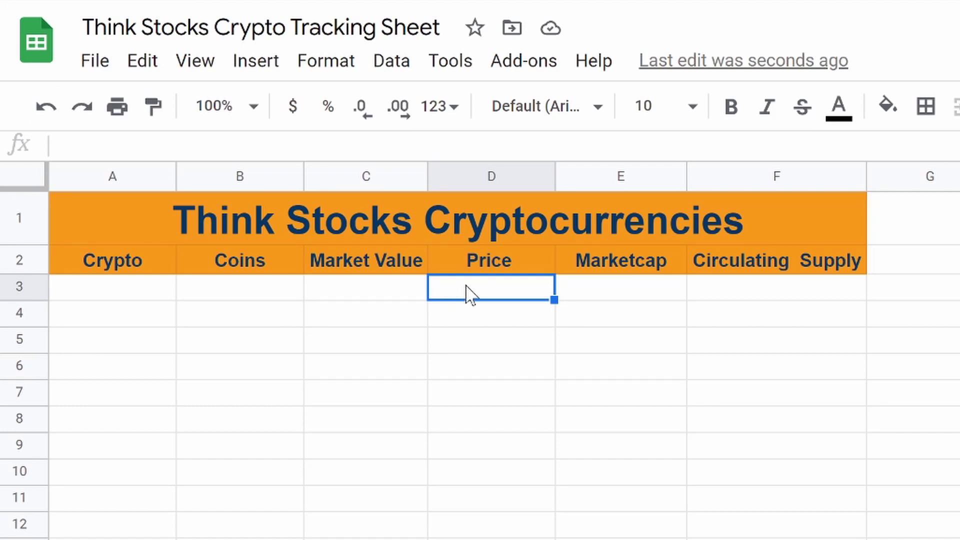
Step: Start D3 with =if(isblank(A3),"", so the price stays blank when A3 is empty
type("=")
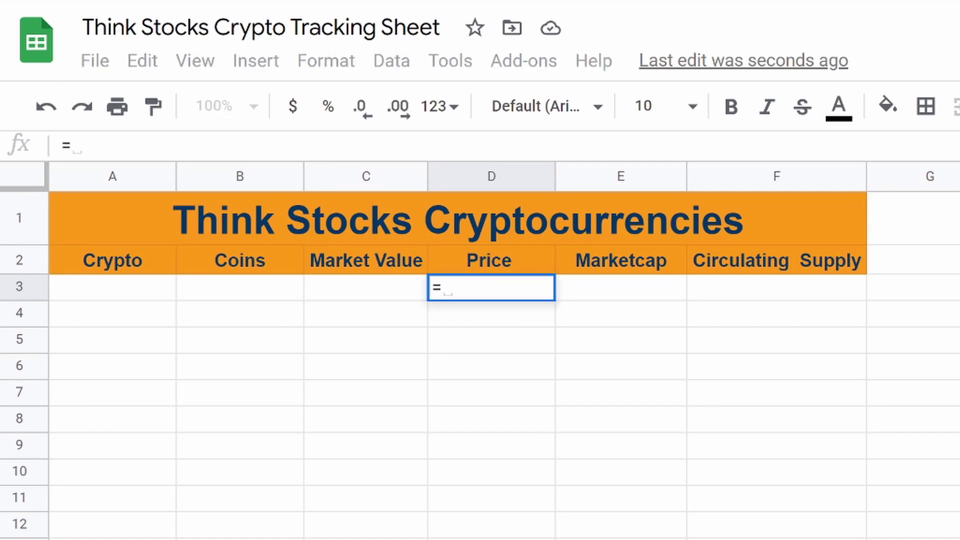
type("if")
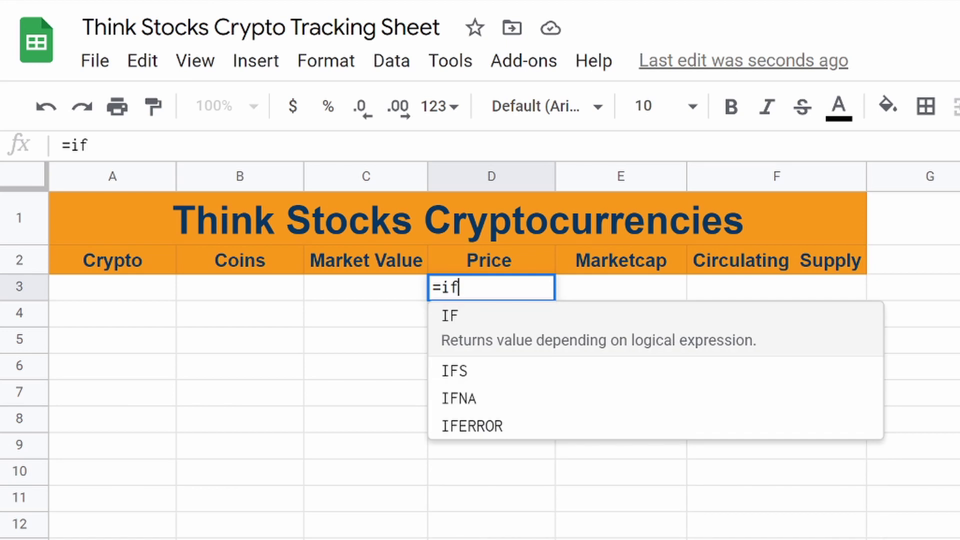
type("(isblank")
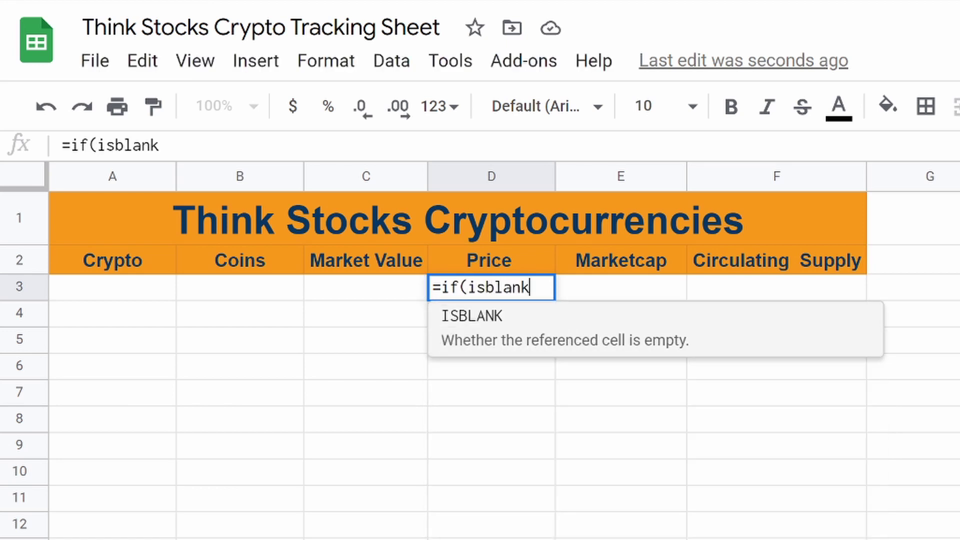
type("(")
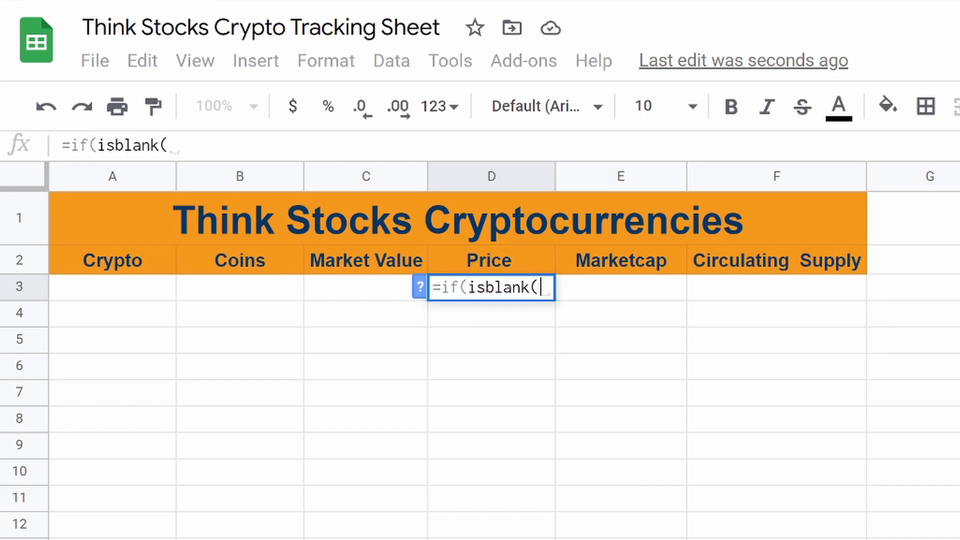
left_click(119, 296)
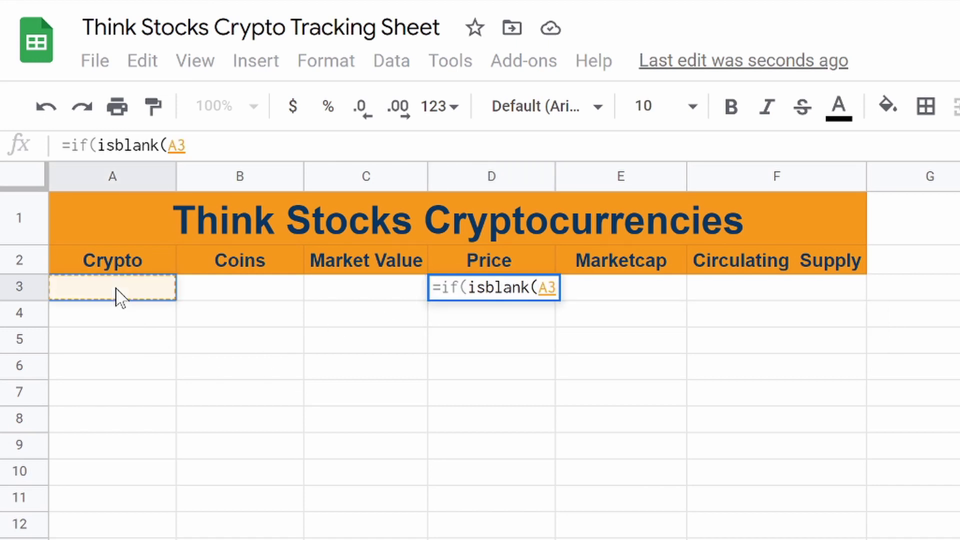
type("),")
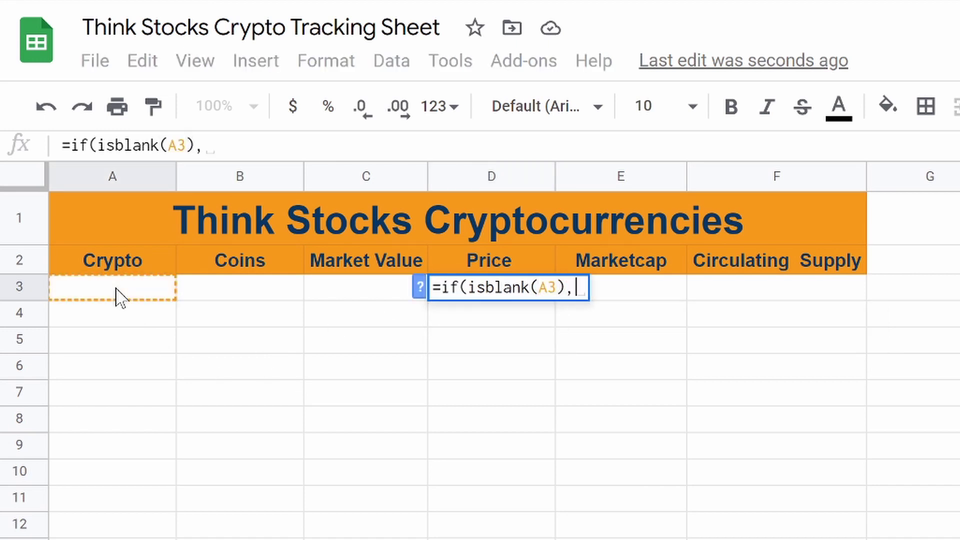
type("\"\",")
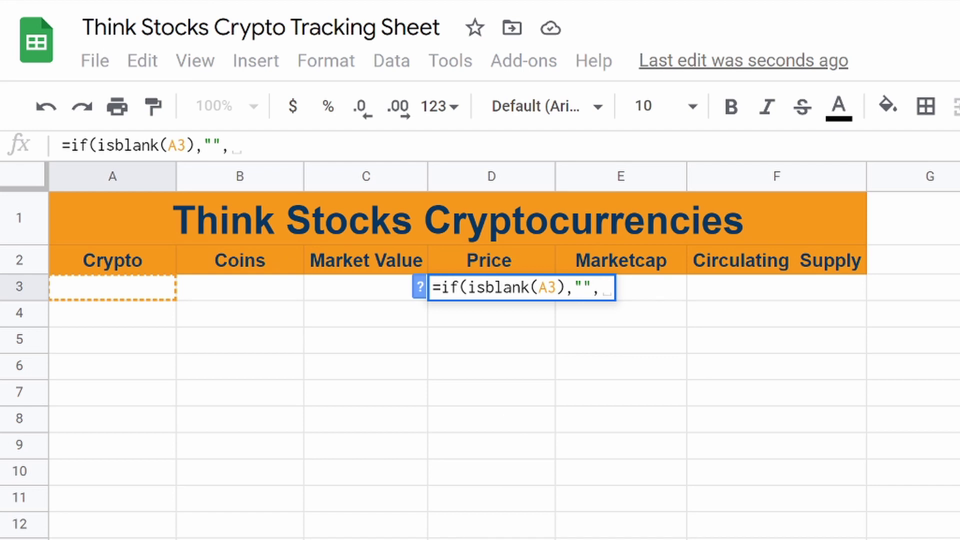
Step: Add INDEX, IMPORTHTML and CONCATENATE to the formula with an opening quote, removing stray characters
type("index")
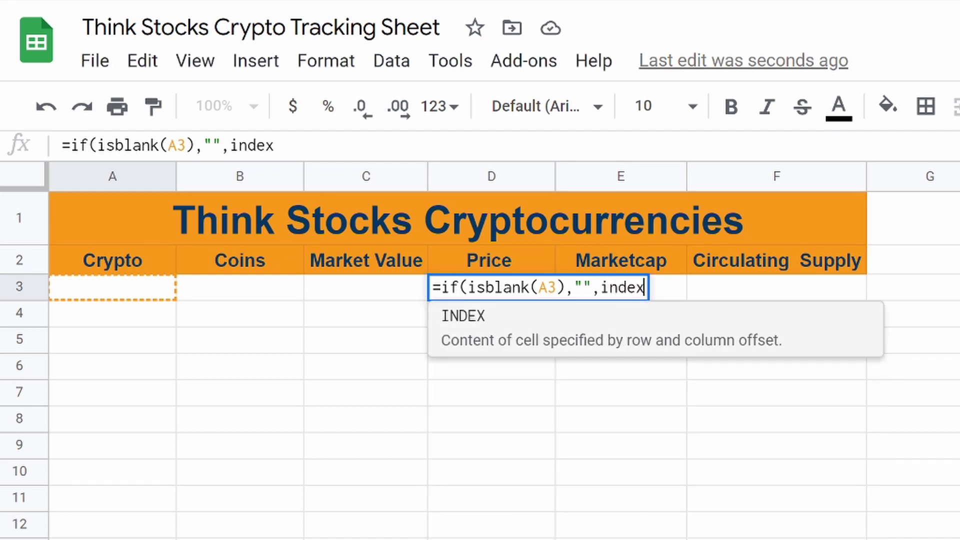
type("(")
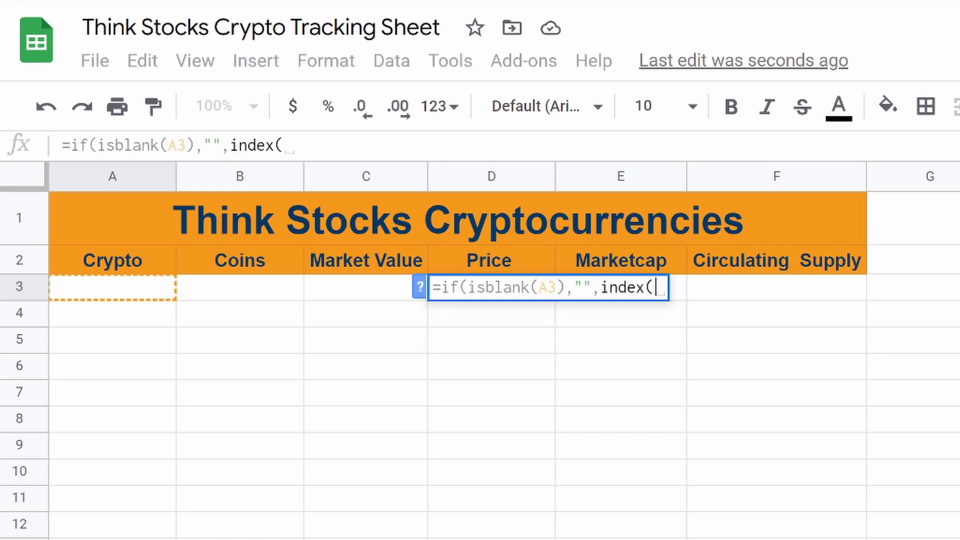
type("import")
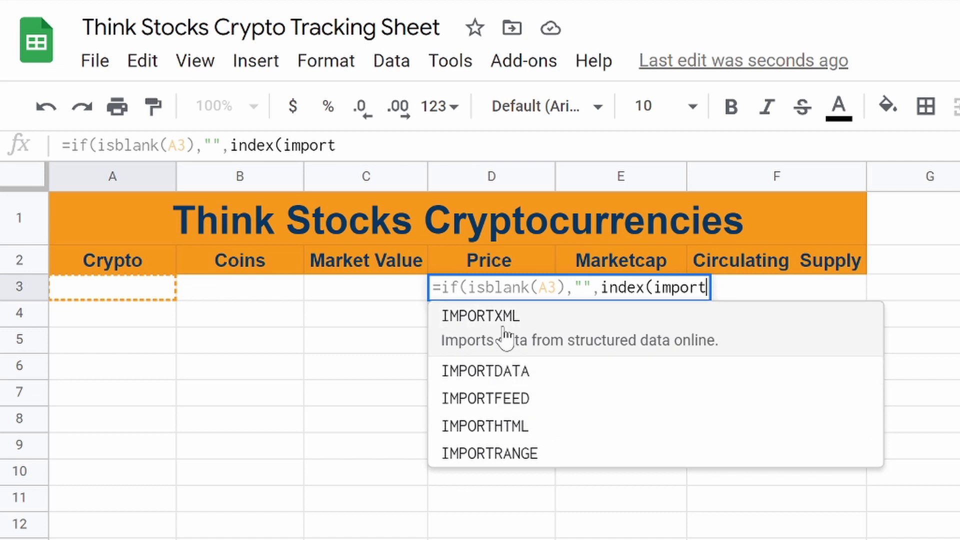
left_click(518, 428)
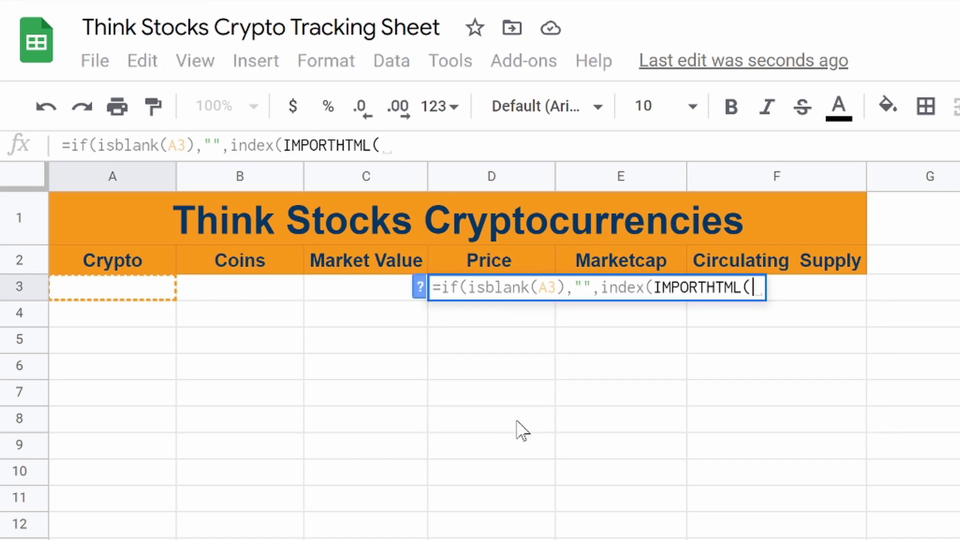
type("conc")
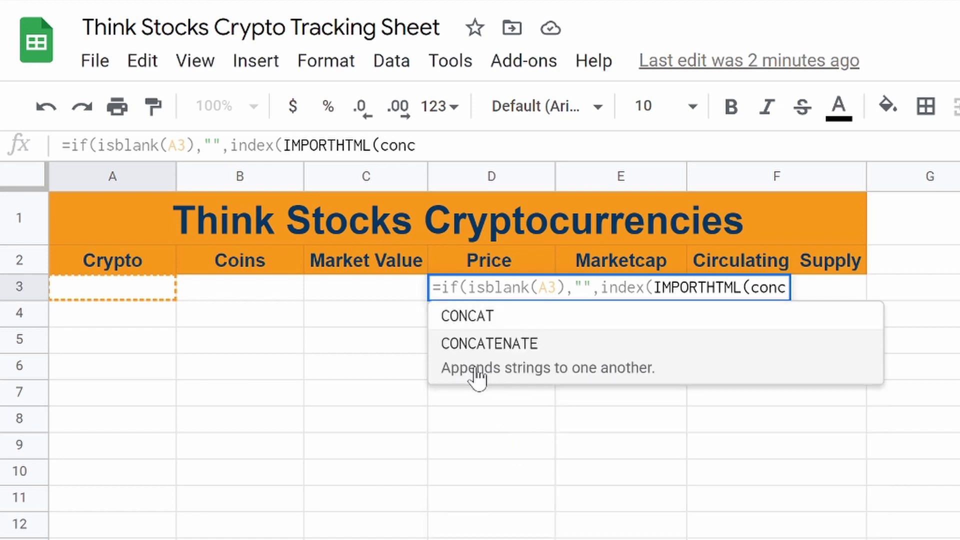
left_click(628, 377)
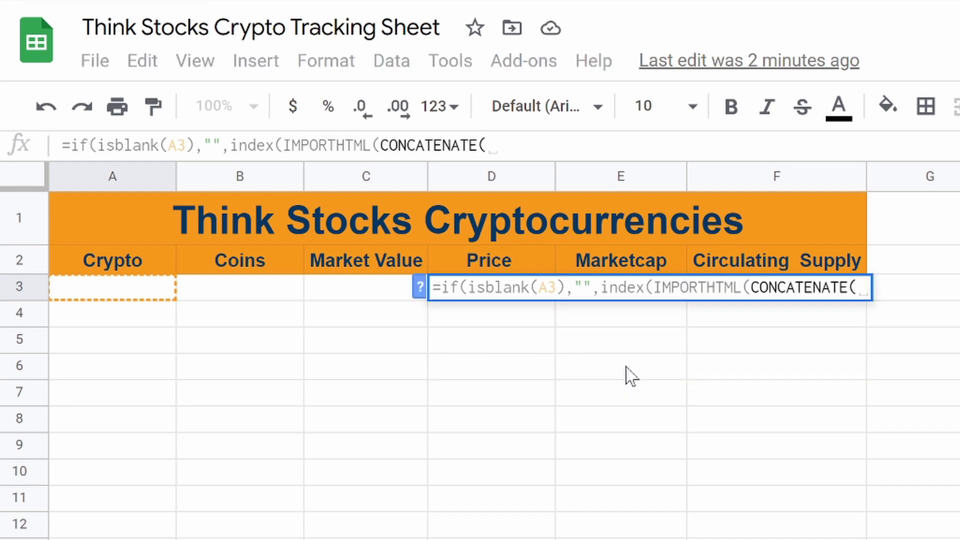
type("\"")
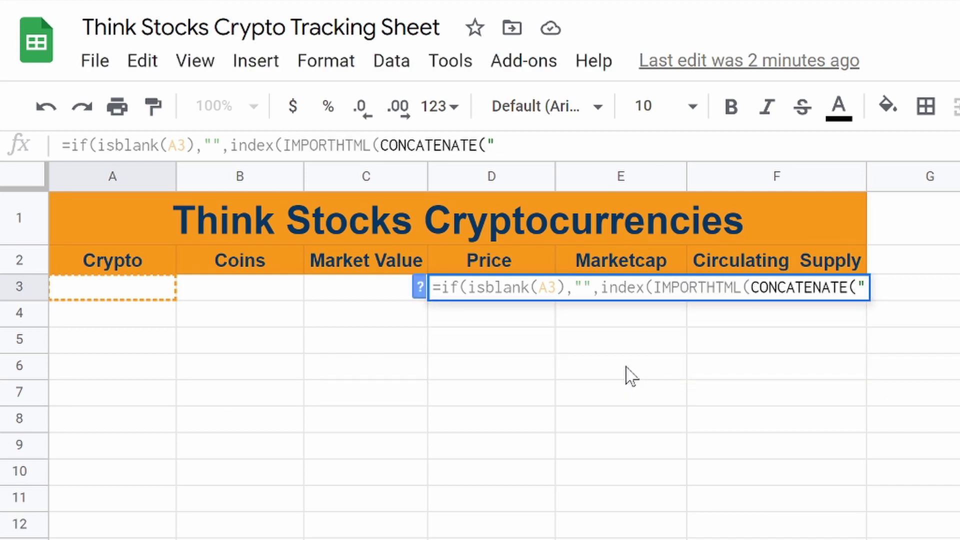
type("keirgtj")
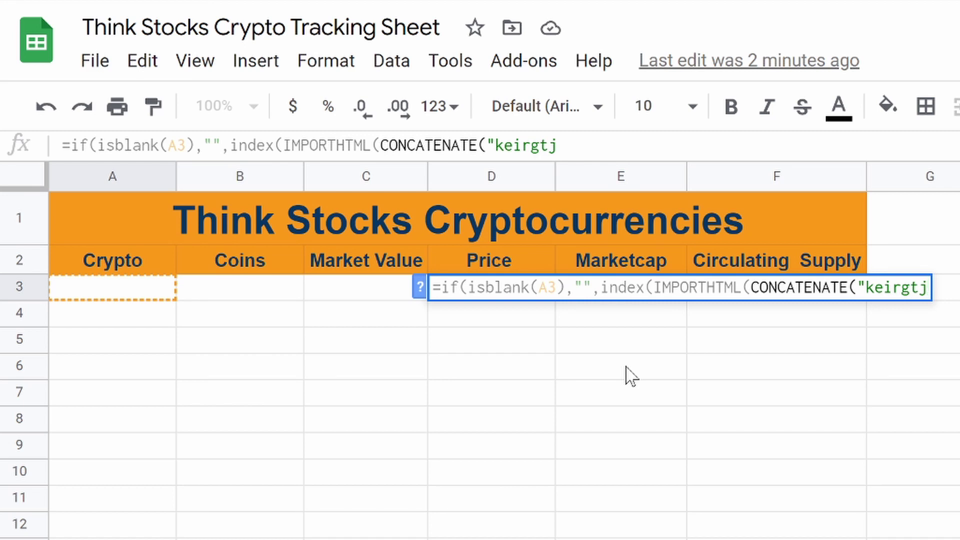
type("\"")
key("BackSpace")
key("BackSpace")
key("BackSpace")
key("BackSpace")
key("BackSpace")
key("BackSpace")
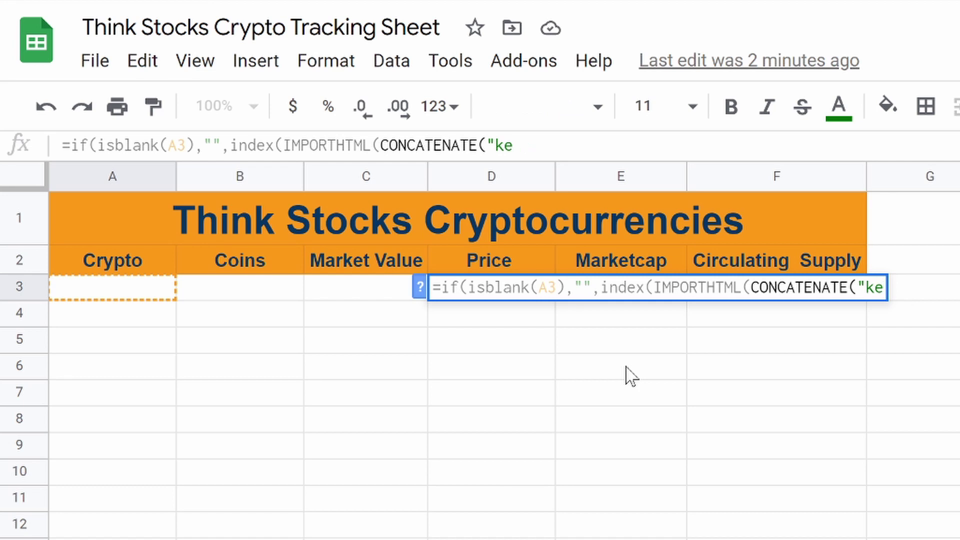
key("BackSpace")
key("BackSpace")
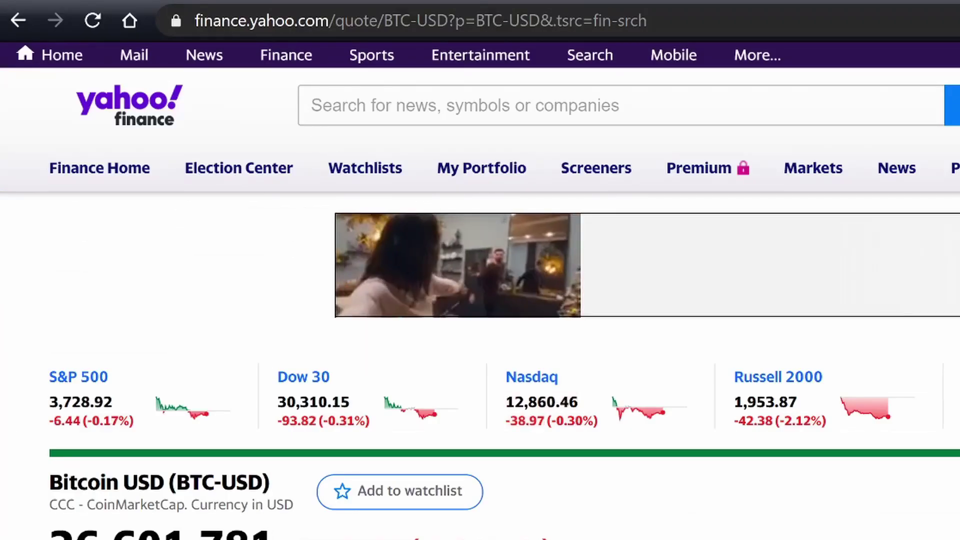
left_click(257, 23)
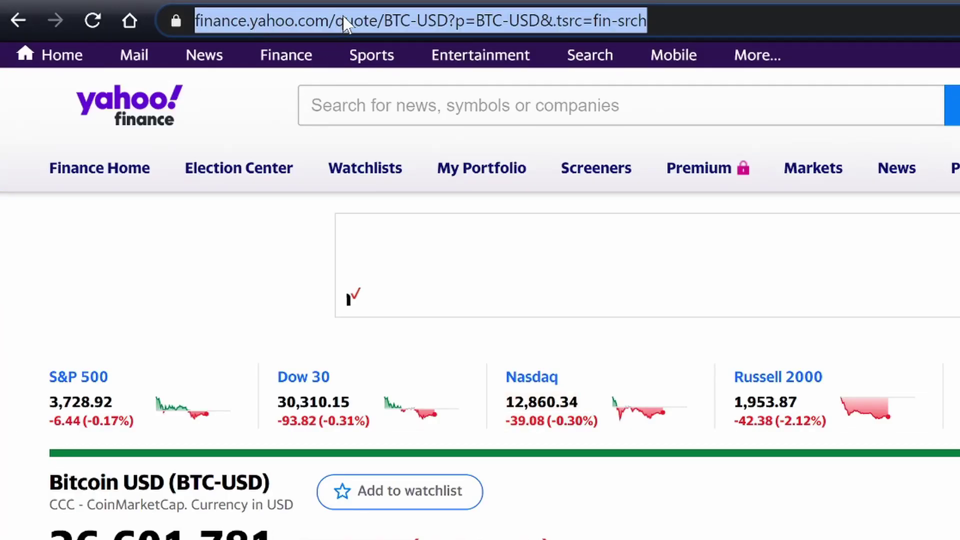
key("Home")
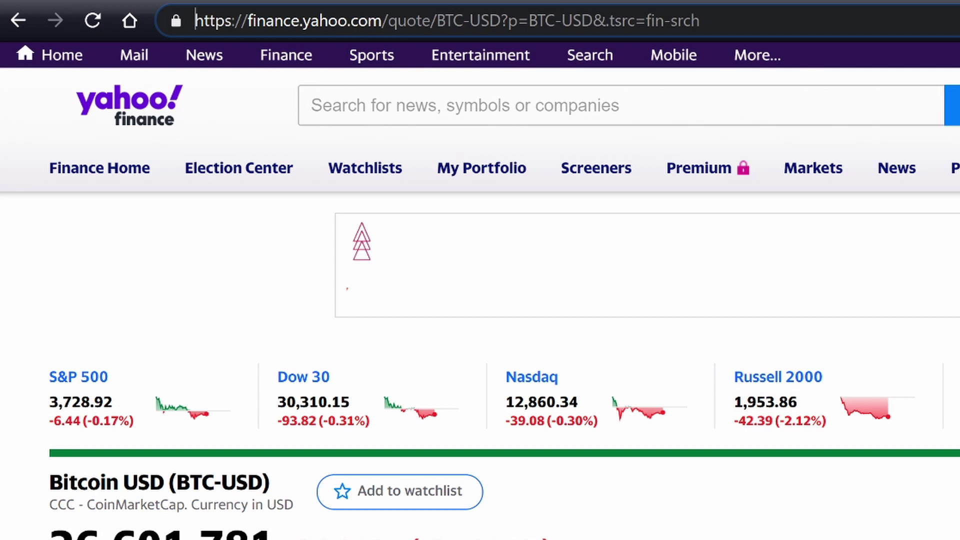
key("shift+Right")
key("shift+Right")
key("shift+Right")
key("shift+Right")
key("shift+Right")
key("shift+Right")
key("shift+Right")
key("shift+Right")
key("shift+Right")
key("shift+Right")
key("shift+Right")
key("shift+Right")
key("shift+Right")
key("shift+Right")
key("shift+Right")
key("shift+Right")
key("shift+Right")
key("shift+Right")
key("shift+Right")
key("shift+Right")
key("shift+Right")
key("shift+Right")
key("shift+Right")
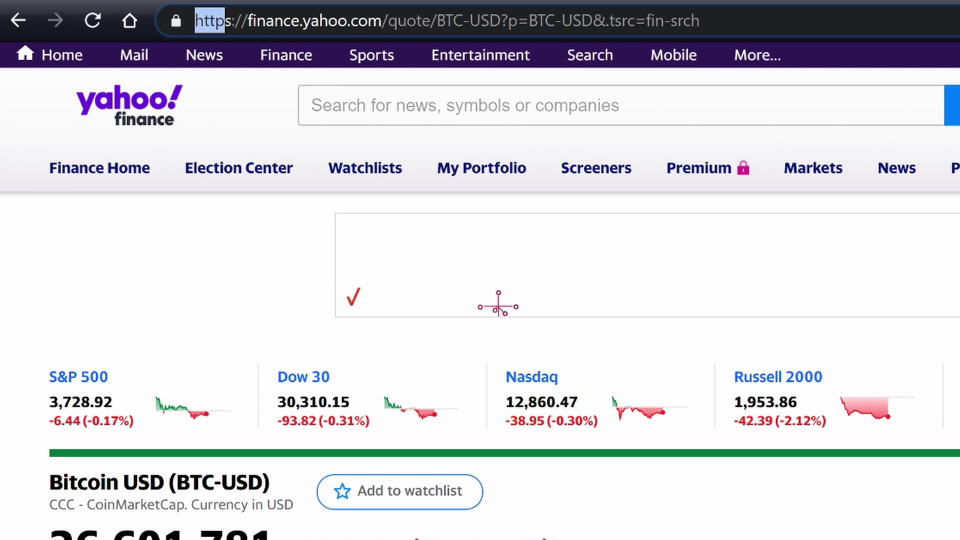
key("shift+Right")
key("shift+Right")
key("shift+Right")
key("shift+Right")
key("ctrl+c")
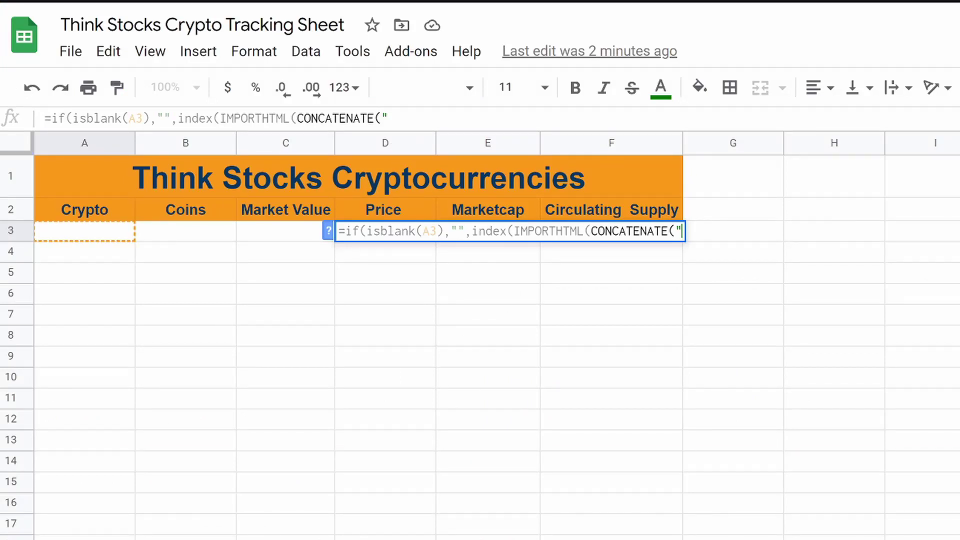
Step: Paste the quote address into D3's CONCATENATE, join it with A3, and request "table"
left_click(388, 119)
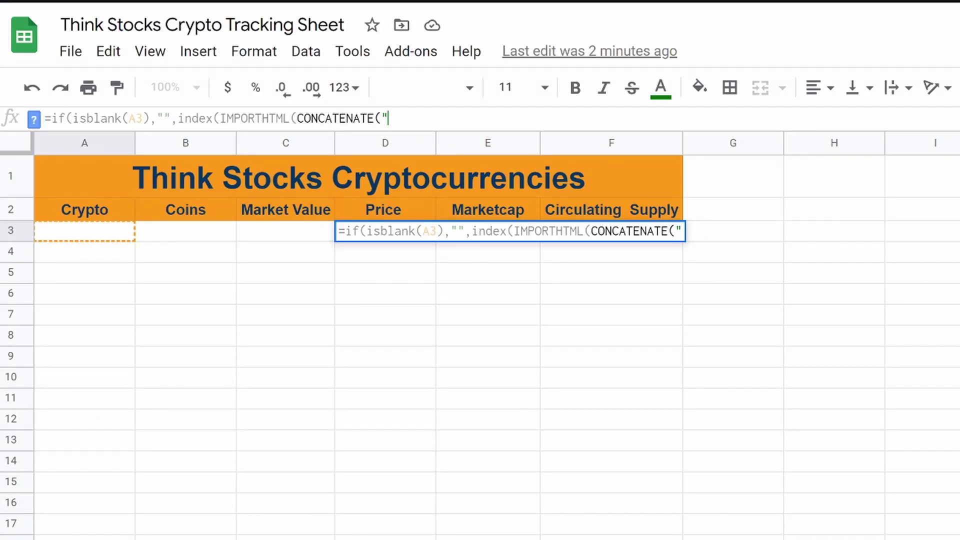
key("ctrl+v")
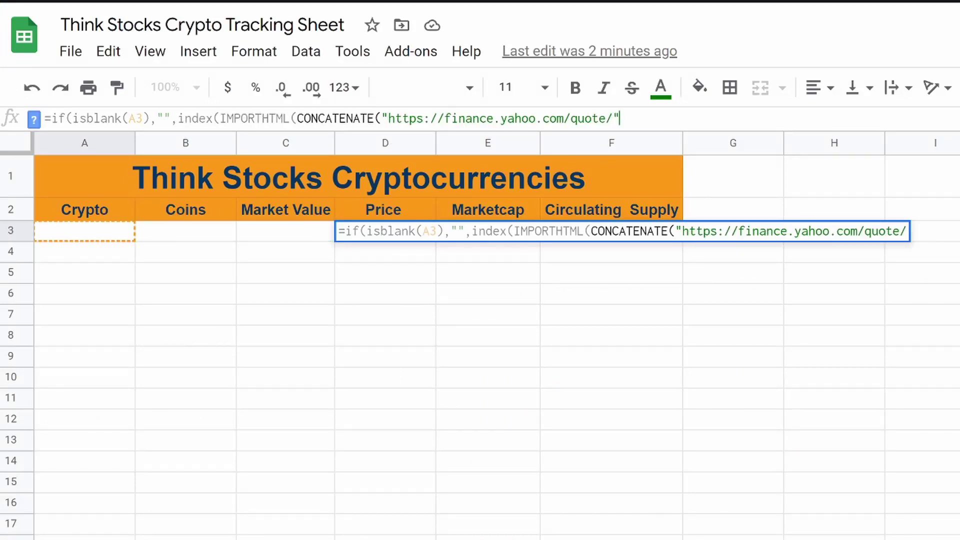
type(",")
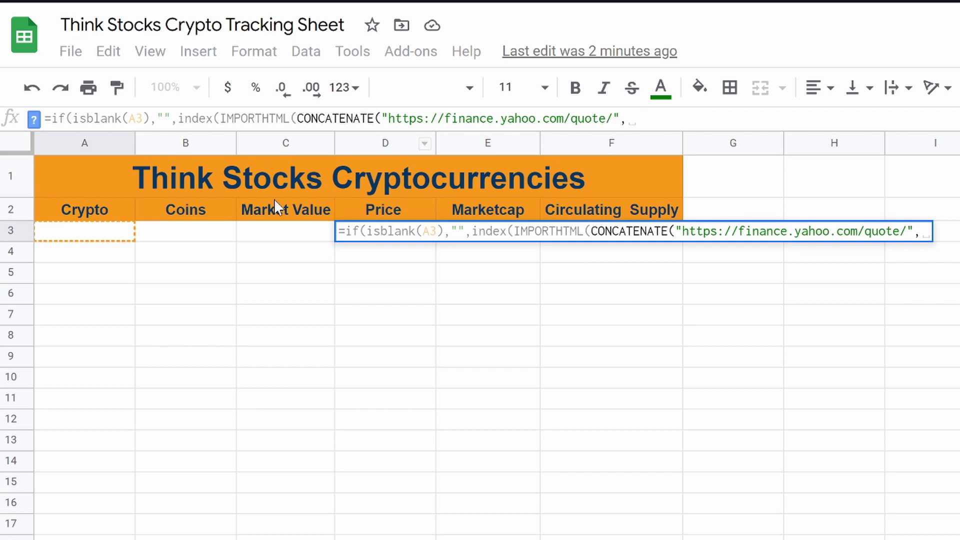
left_click(89, 233)
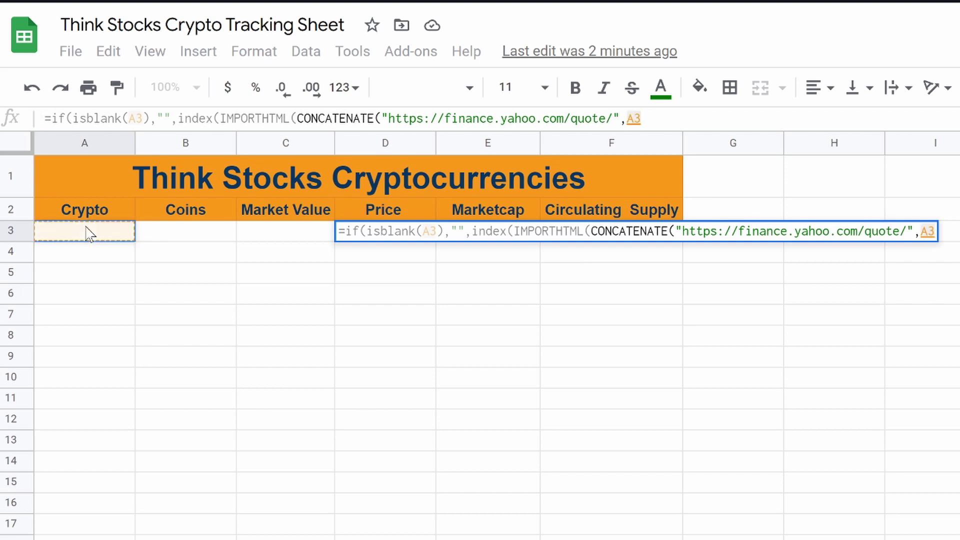
type(")")
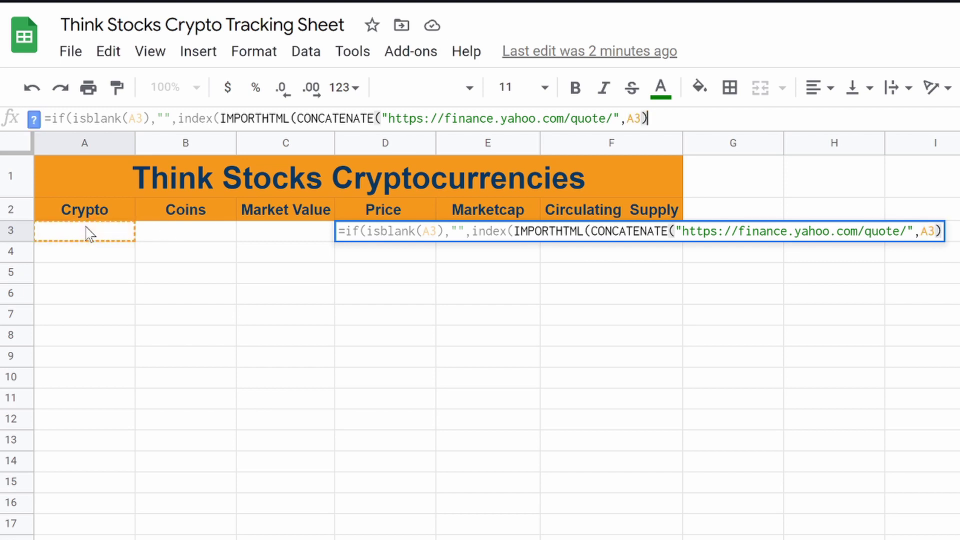
type(",\"table")
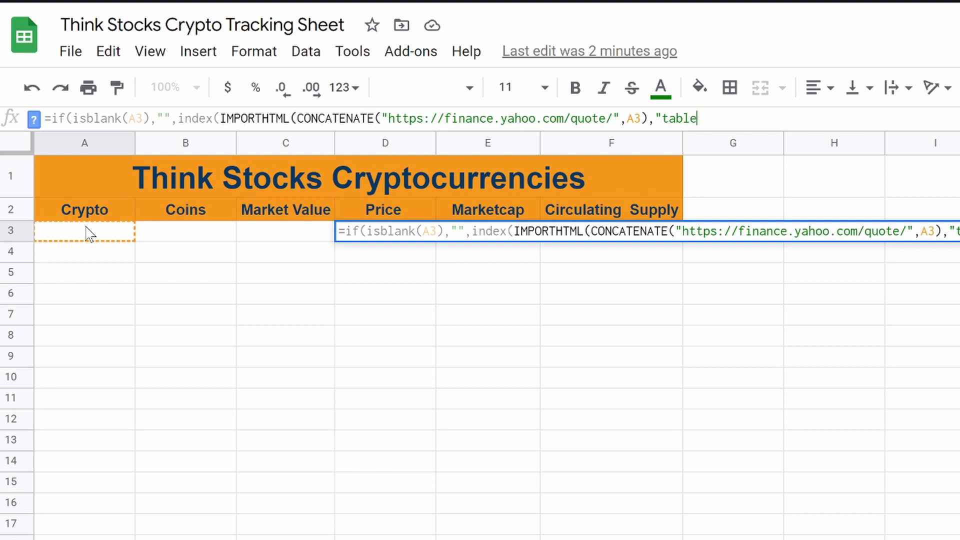
type("\",")
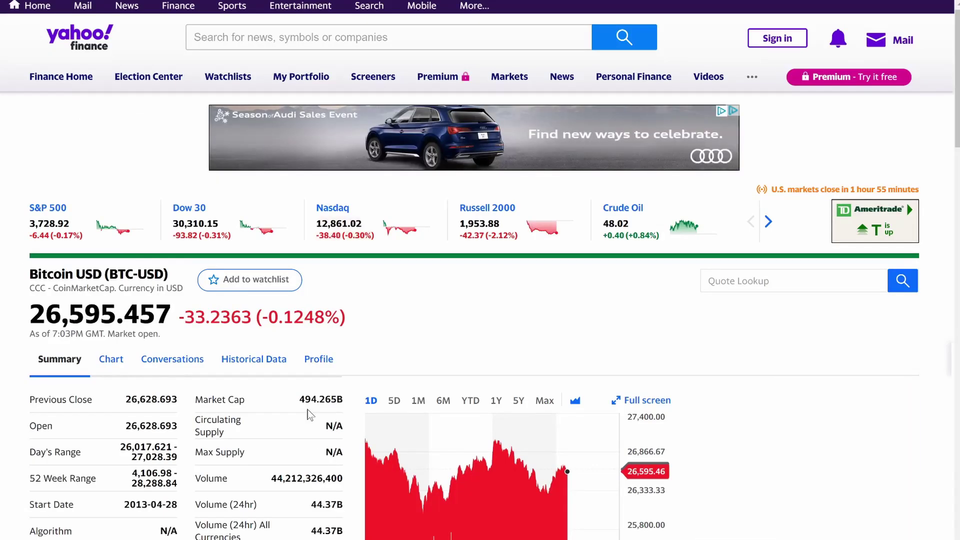
Step: Scroll the Bitcoin USD page down to the Previous Close, Open and Market Cap table
scroll(279, 427, "down", 3)
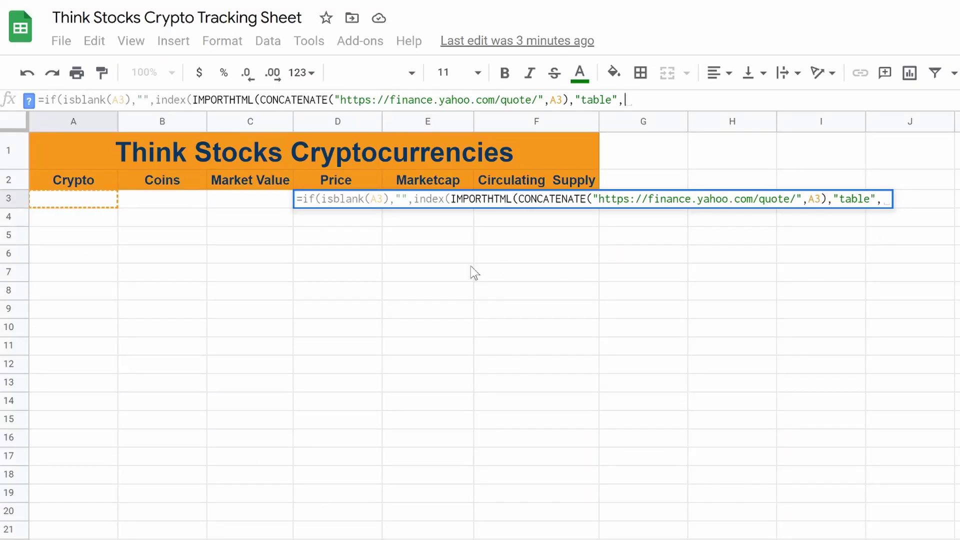
Step: Finish D3's formula with 1),1,2)) for table 1, row 1, column 2
left_click(635, 101)
type("1)")
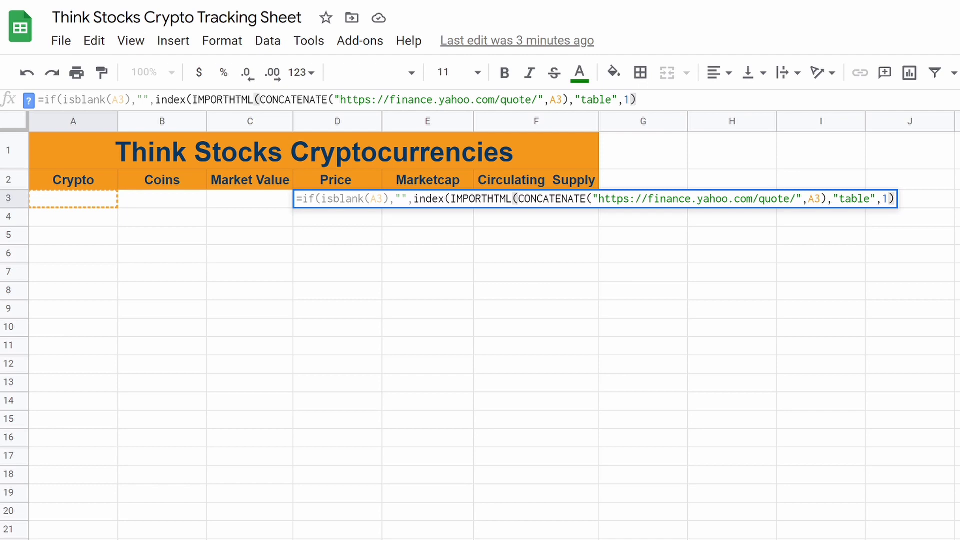
type(",")
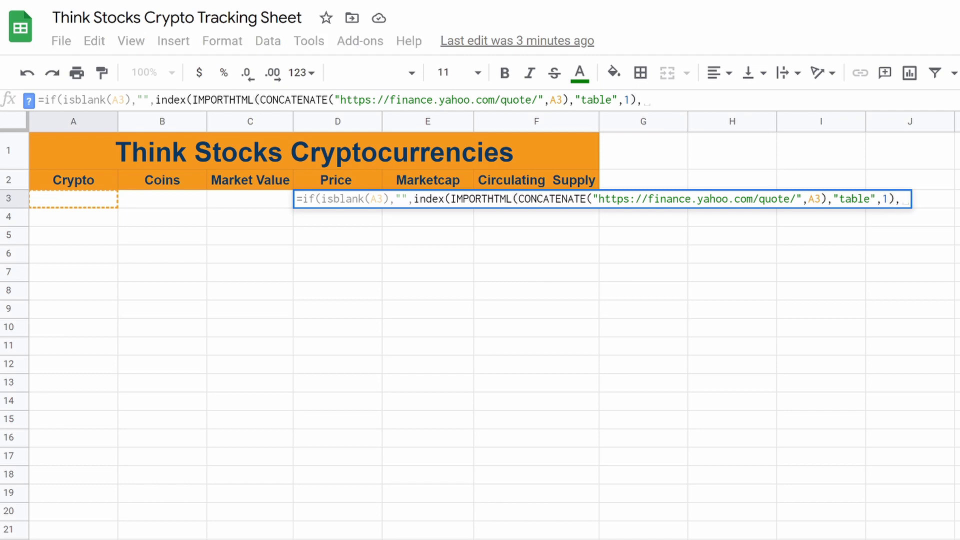
type("1,2))")
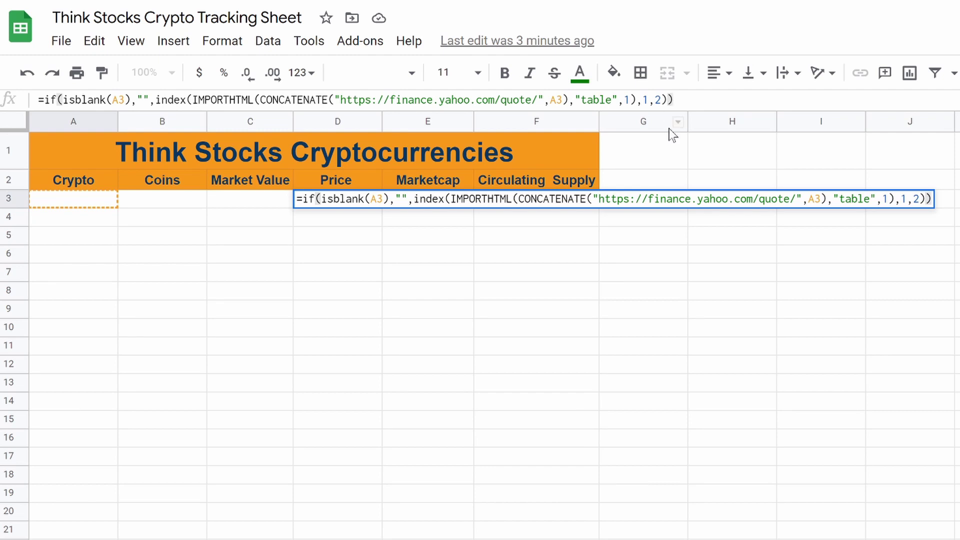
Step: Commit the D3 formula and enter BTC-USD in A3 to fetch its price
key("Return")
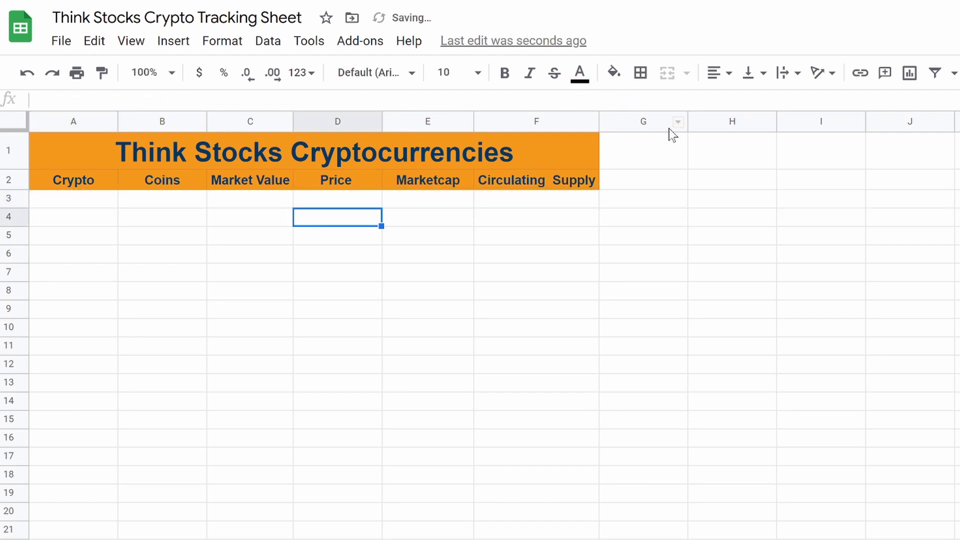
left_click(322, 205)
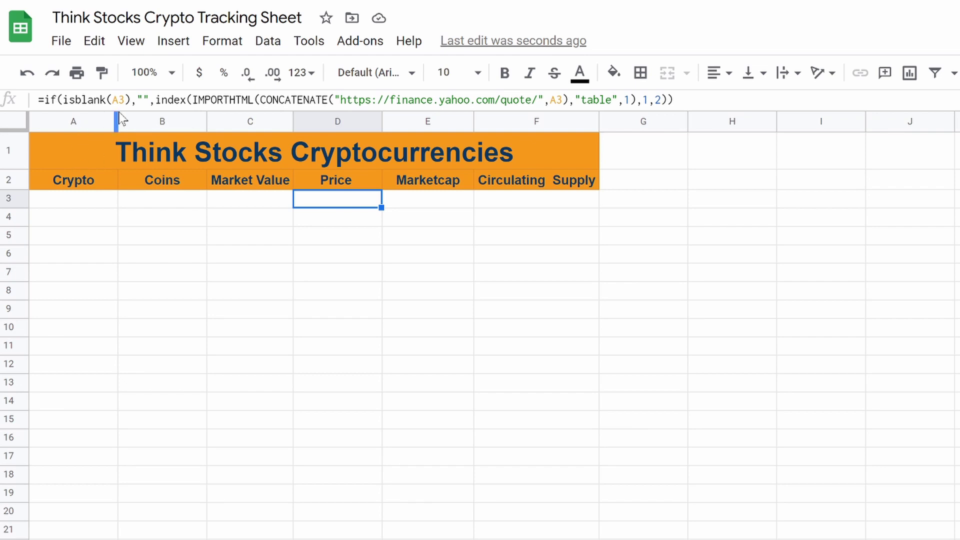
left_click(75, 205)
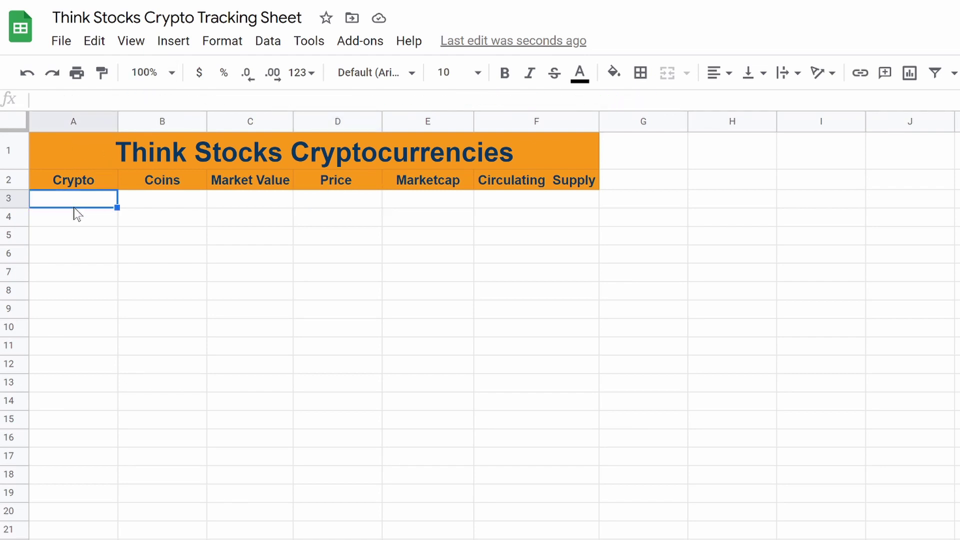
type("BT")
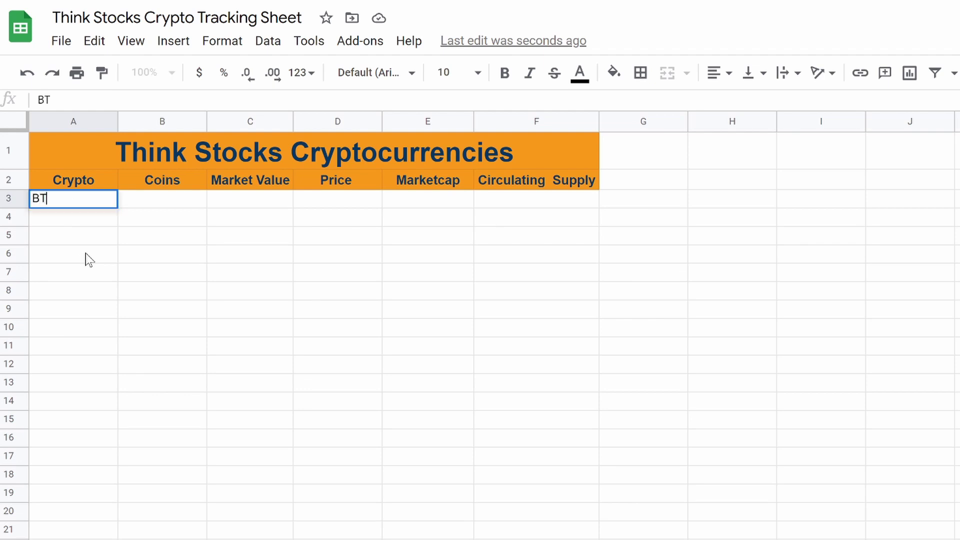
type("C-USD")
key("Return")
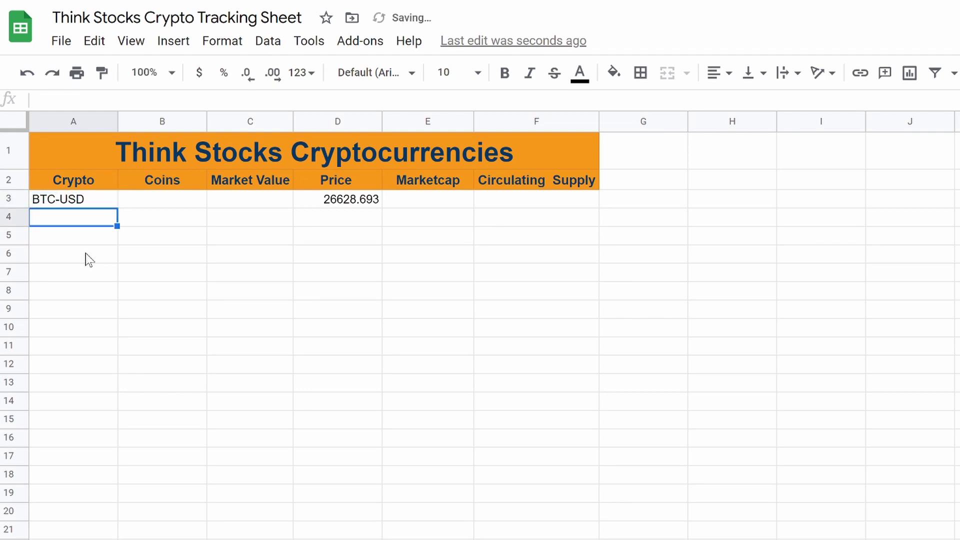
Step: Format D3 as dollars and centre both the price in D3 and the ticker in A3
left_click(331, 203)
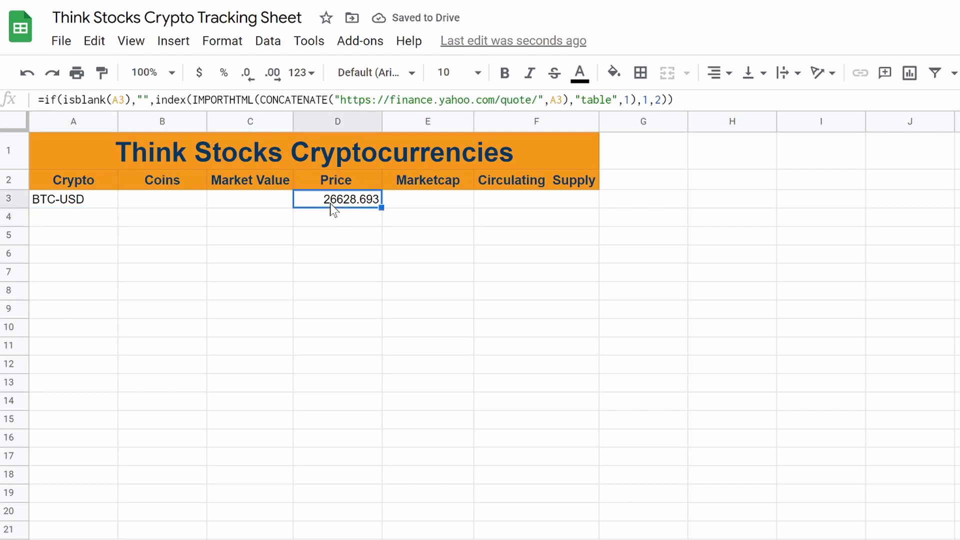
left_click(198, 75)
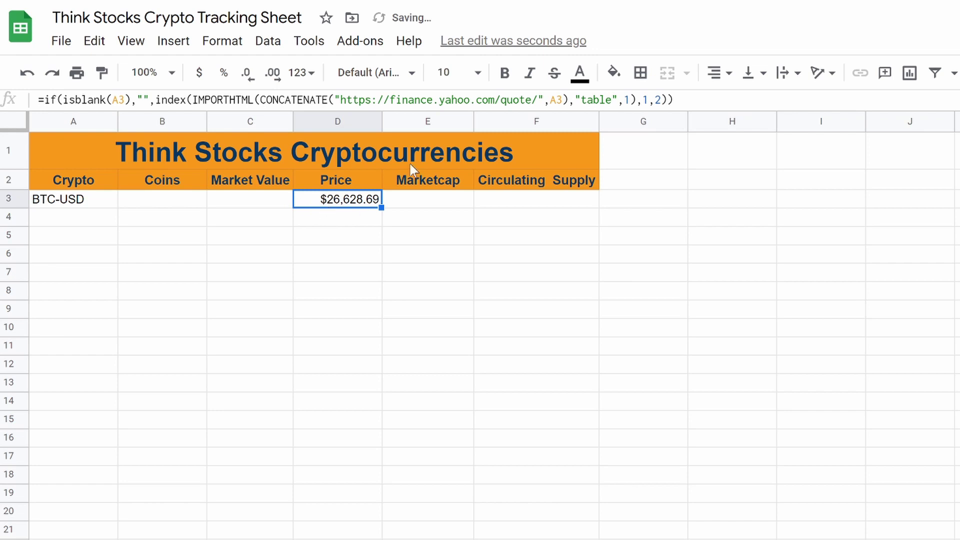
left_click(719, 73)
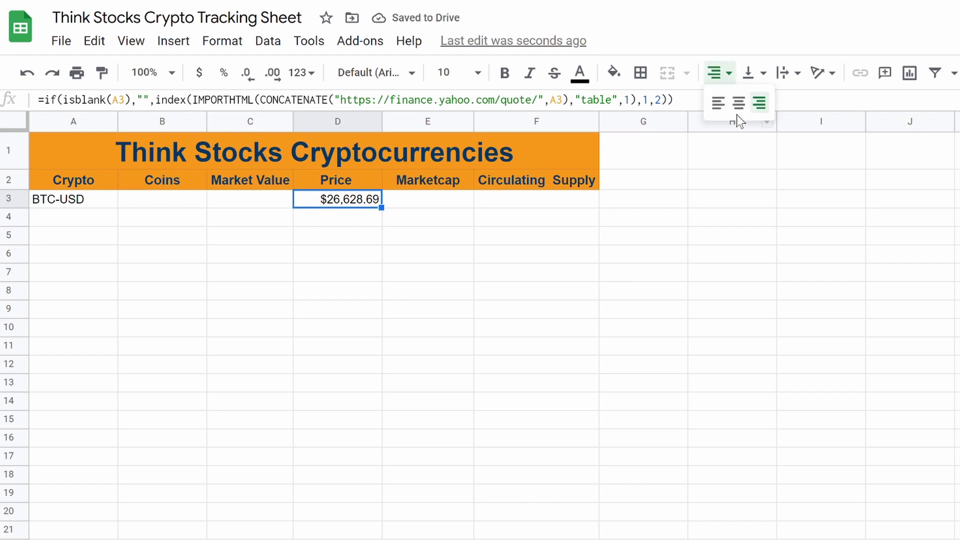
left_click(739, 115)
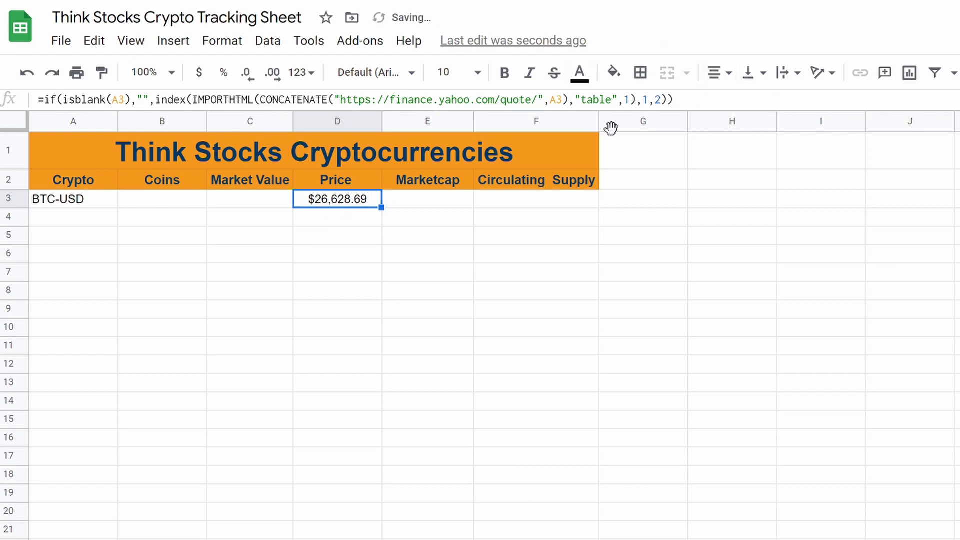
left_click(51, 198)
left_click(731, 73)
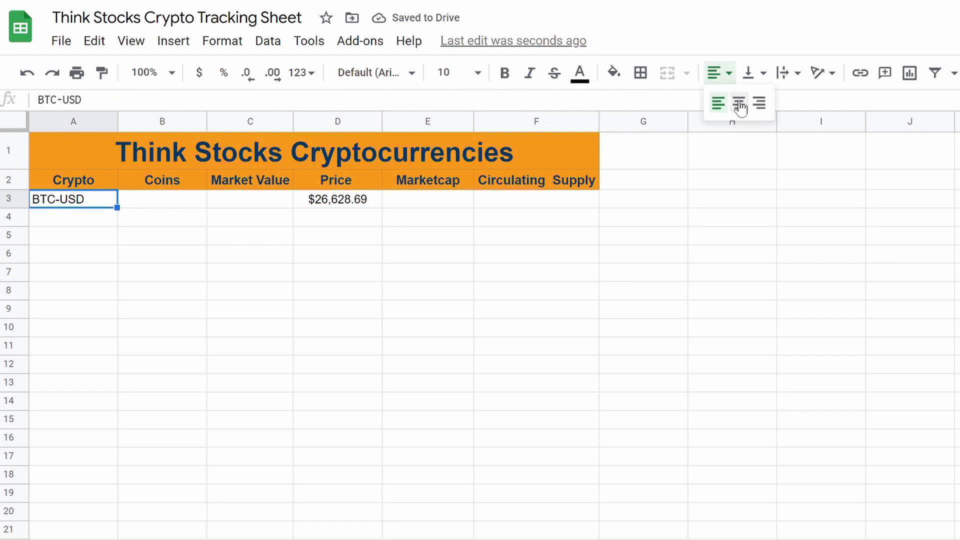
left_click(740, 104)
left_click(371, 383)
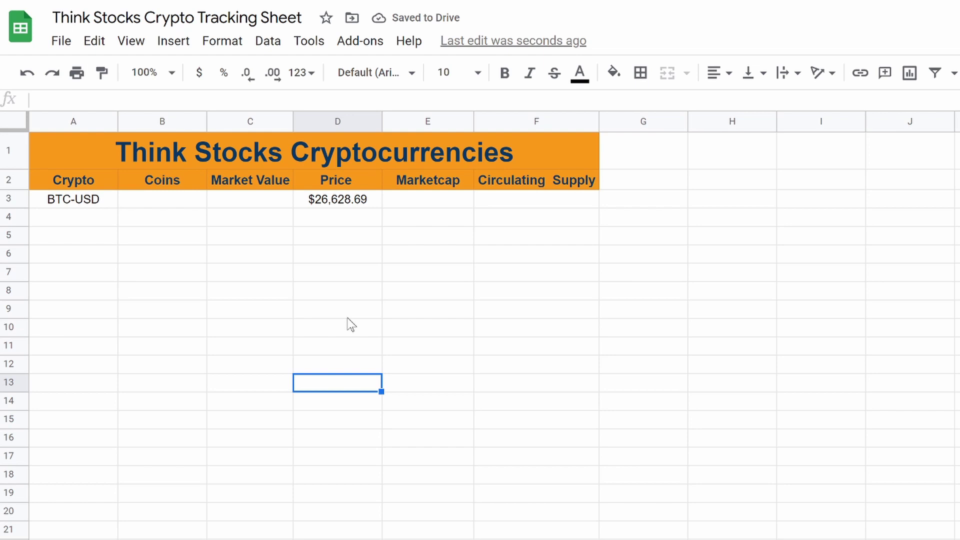
left_click(342, 204)
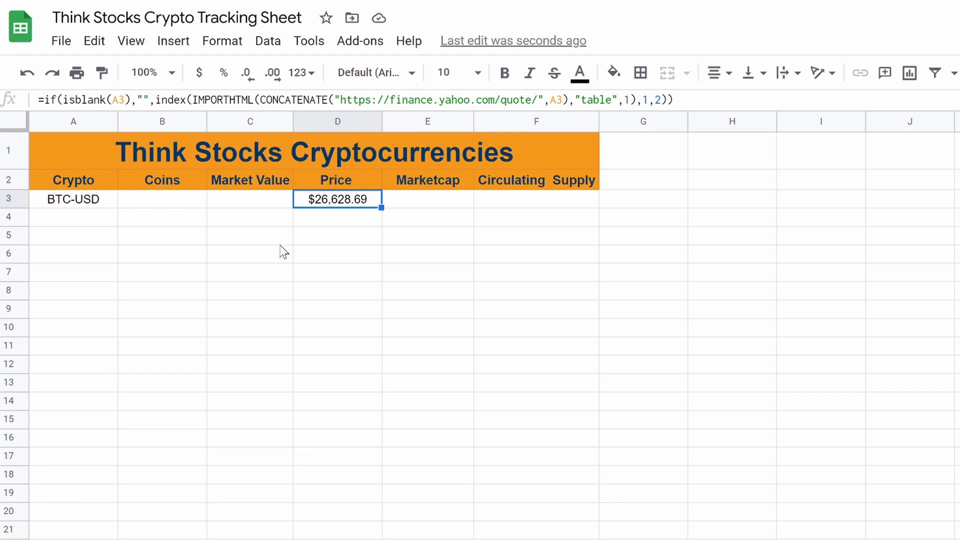
Step: Fill D3's price formula down to D20 and check the copies in D4 through D9
left_click_drag(382, 207, 377, 520)
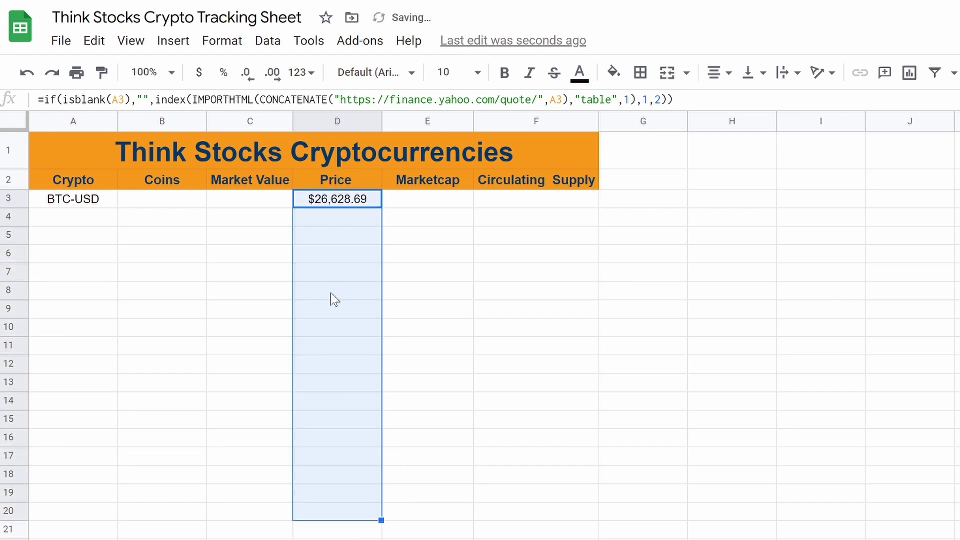
left_click(332, 513)
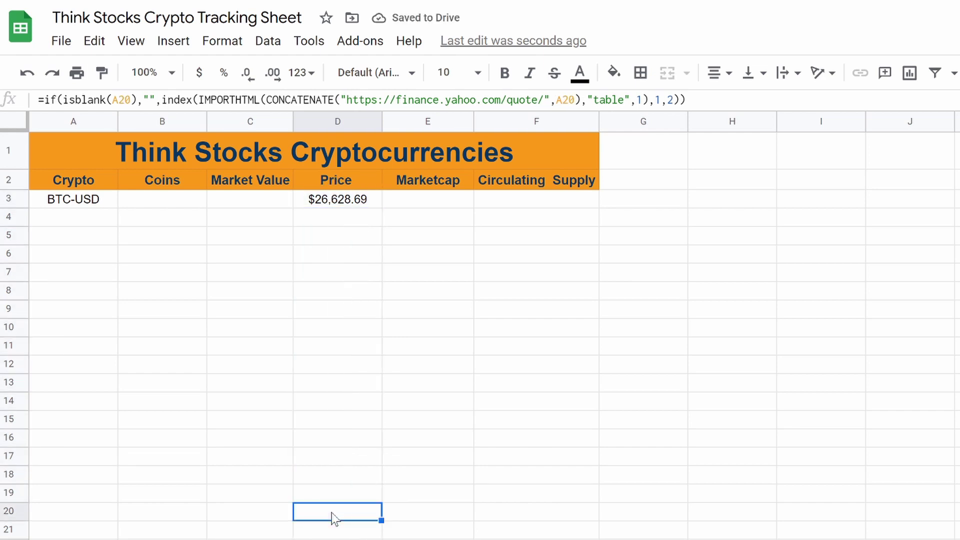
left_click(346, 219)
key("Down")
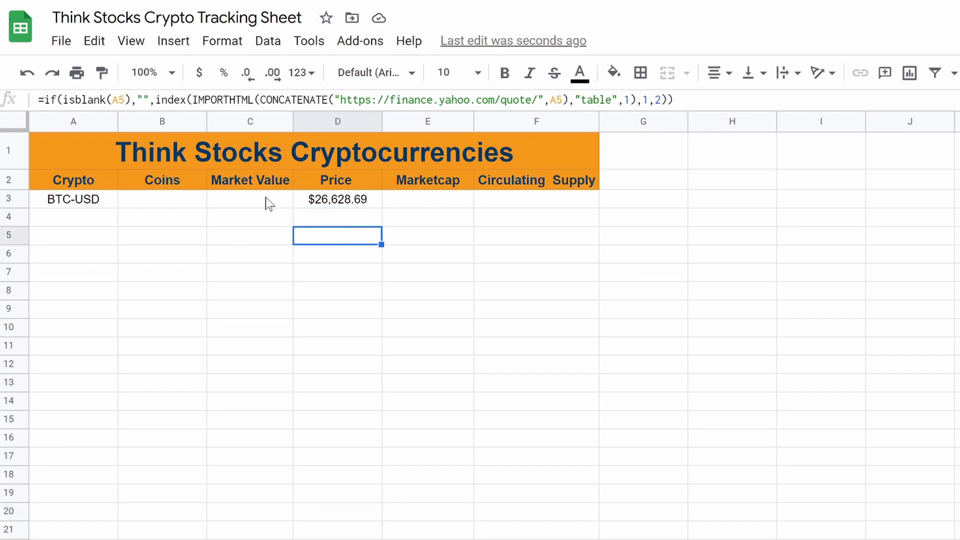
key("Down")
key("Down")
key("Down")
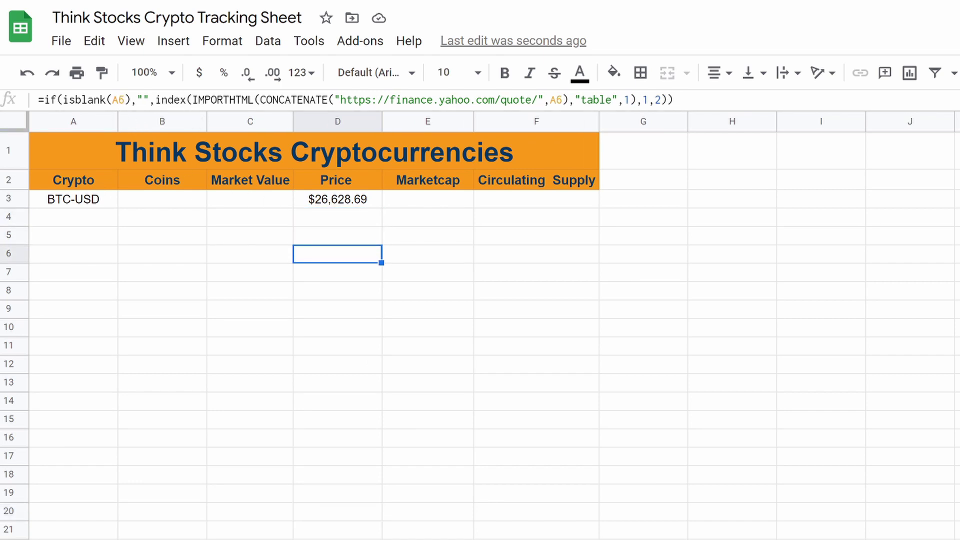
key("Down")
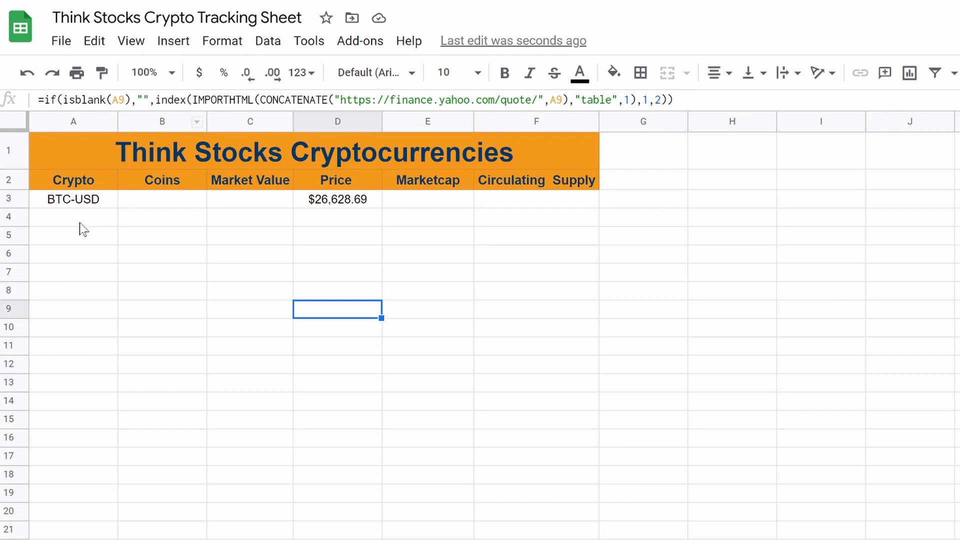
Step: Enter LTC-USD in A4 and centre it, confirming its price appears in D4
left_click(77, 221)
type("LTC-USD")
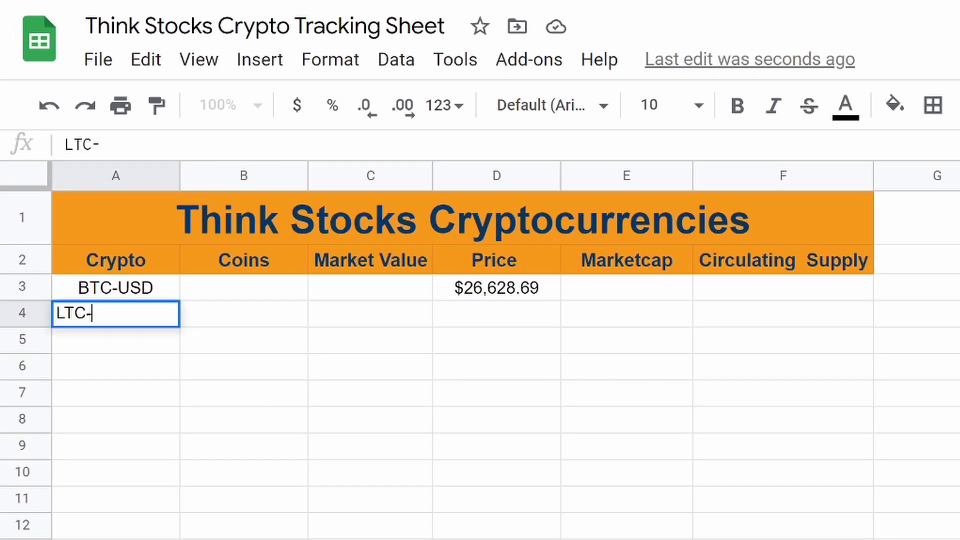
key("Return")
left_click(511, 323)
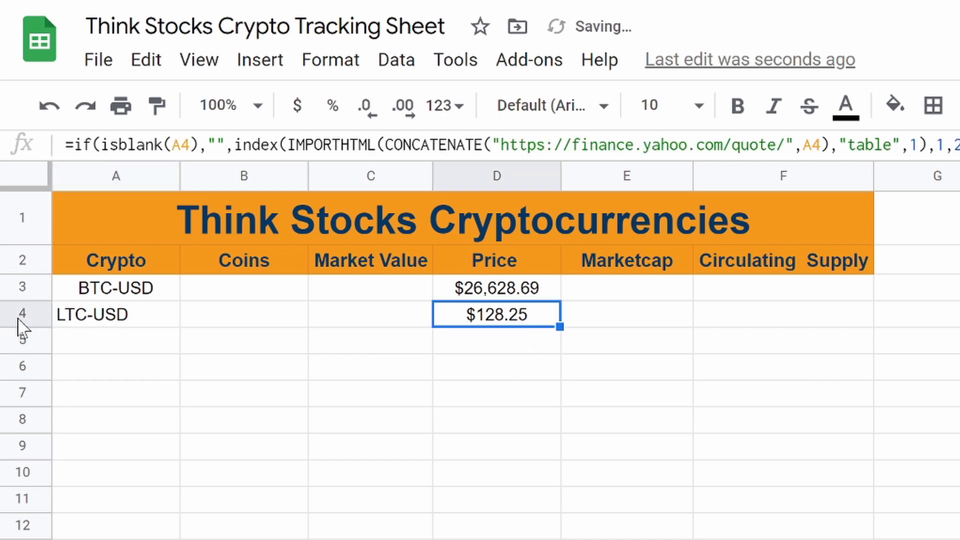
left_click(72, 319)
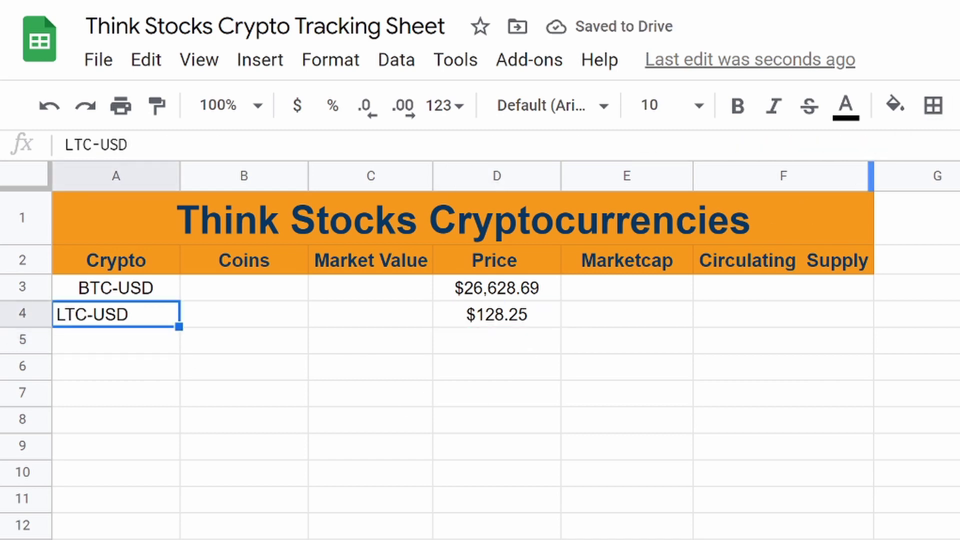
key("ctrl+shift+e")
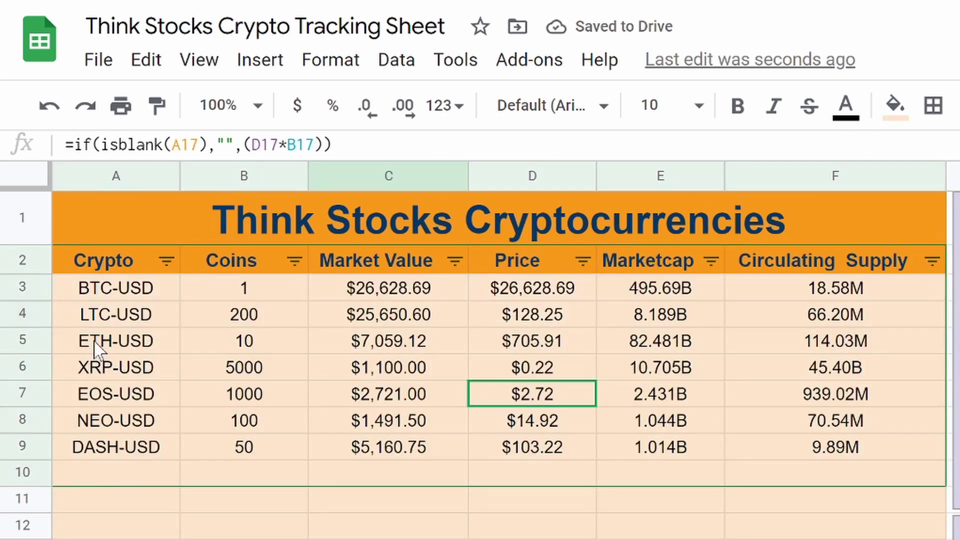
Step: Copy the ETH-USD through DASH-USD tickers and paste them into A5:A9
left_click_drag(107, 343, 99, 465)
key("ctrl+c")
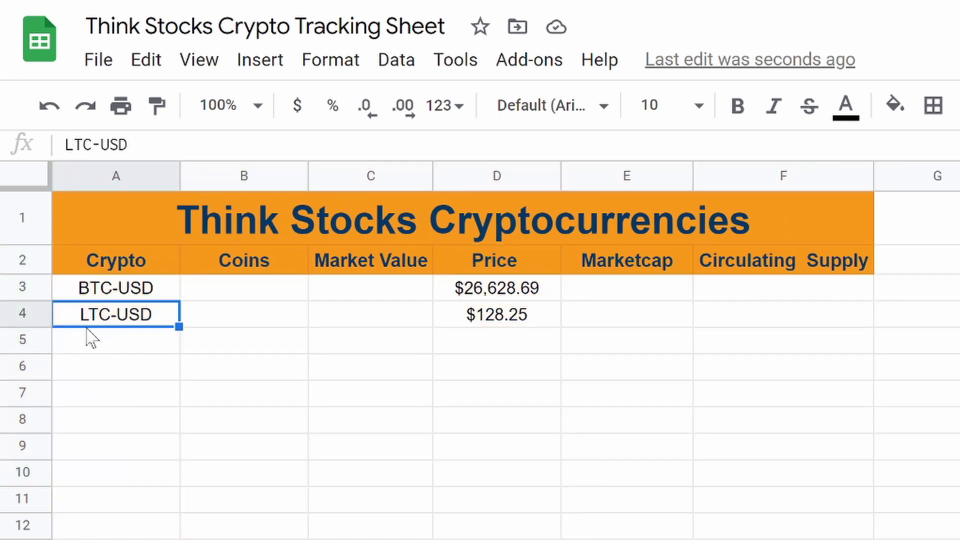
left_click(102, 348)
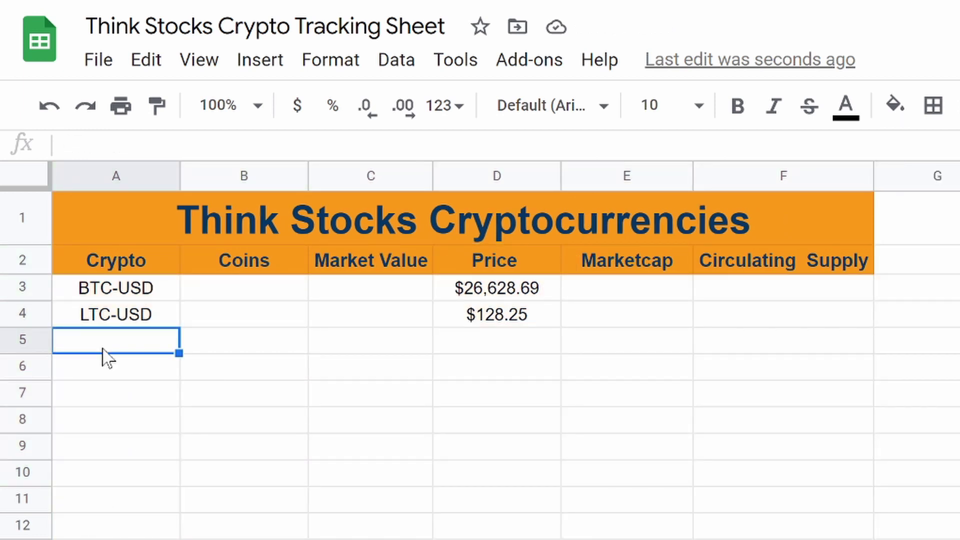
key("ctrl+v")
left_click(508, 503)
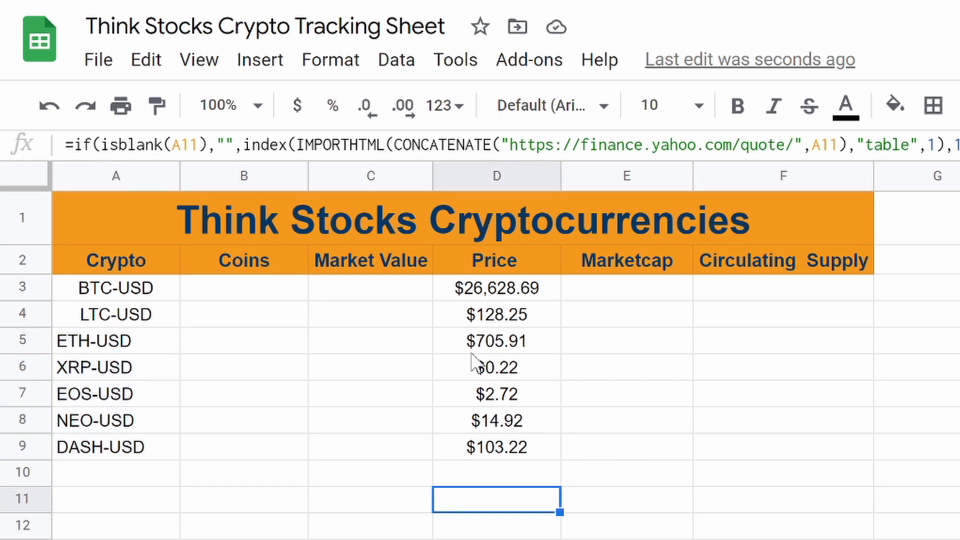
left_click(649, 295)
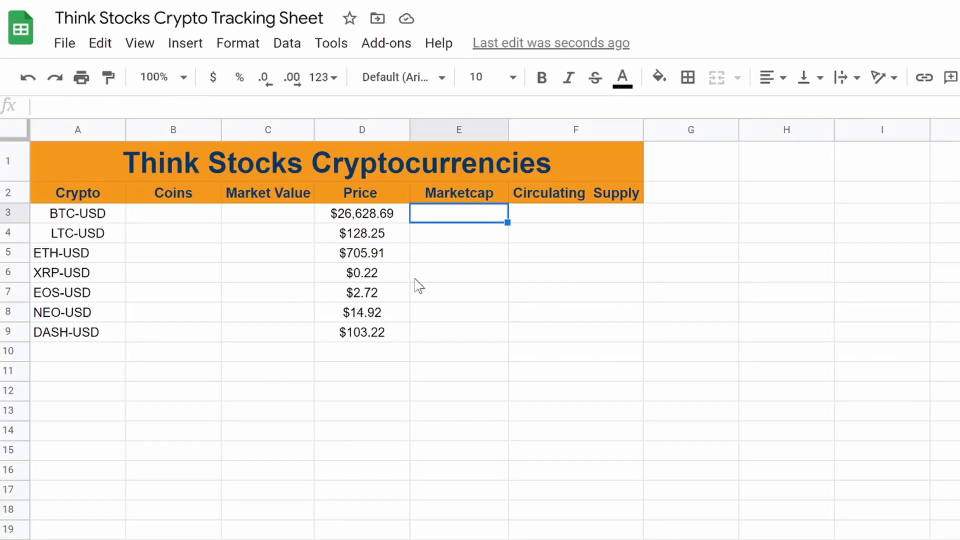
Step: Copy D3's formula into E3, pointing it at A3 and table index 2
left_click(370, 218)
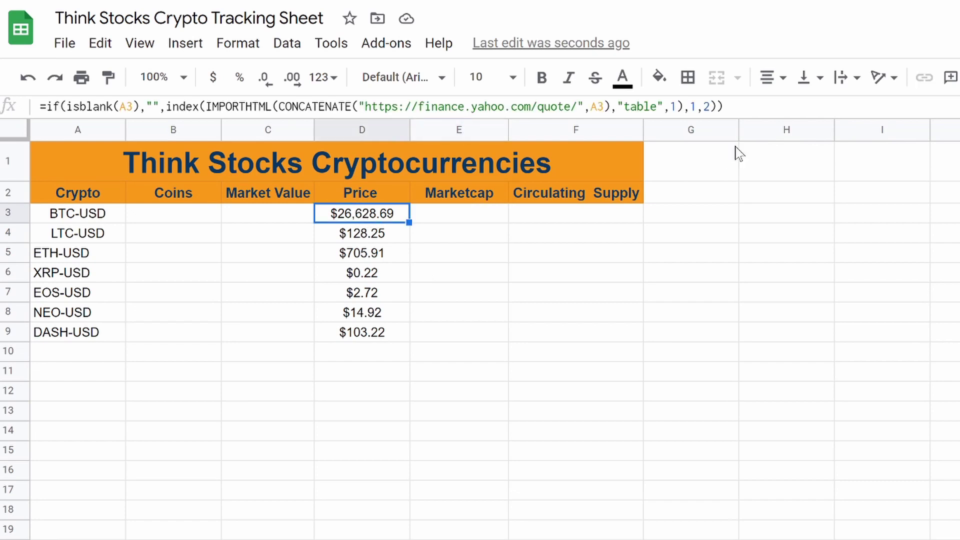
key("ctrl+c")
left_click(443, 224)
key("ctrl+v")
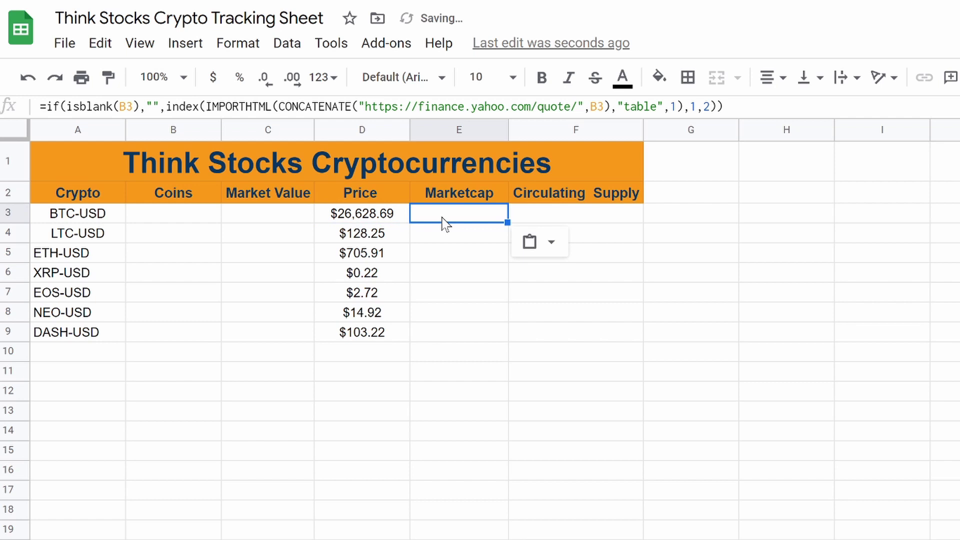
left_click(128, 107)
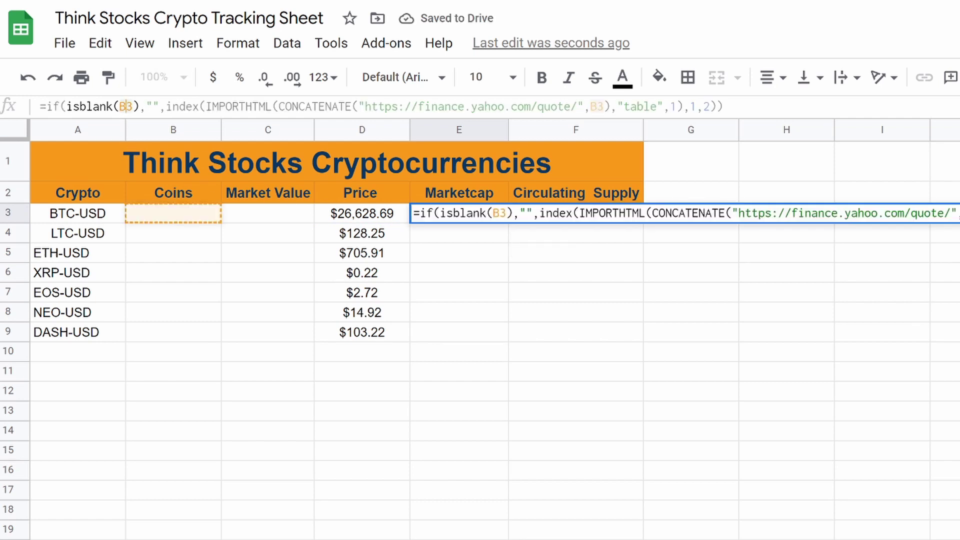
key("BackSpace")
type("a")
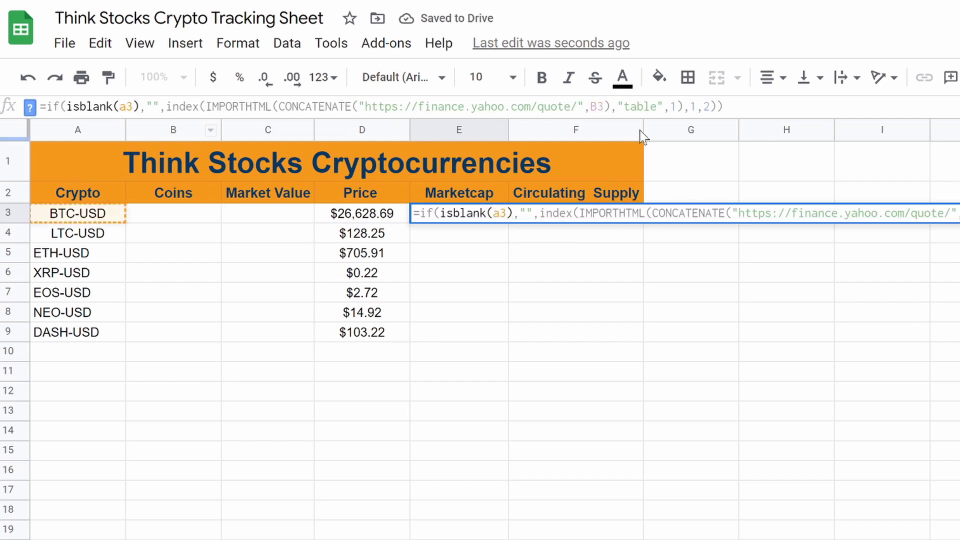
left_click(590, 106)
key("BackSpace")
type("a")
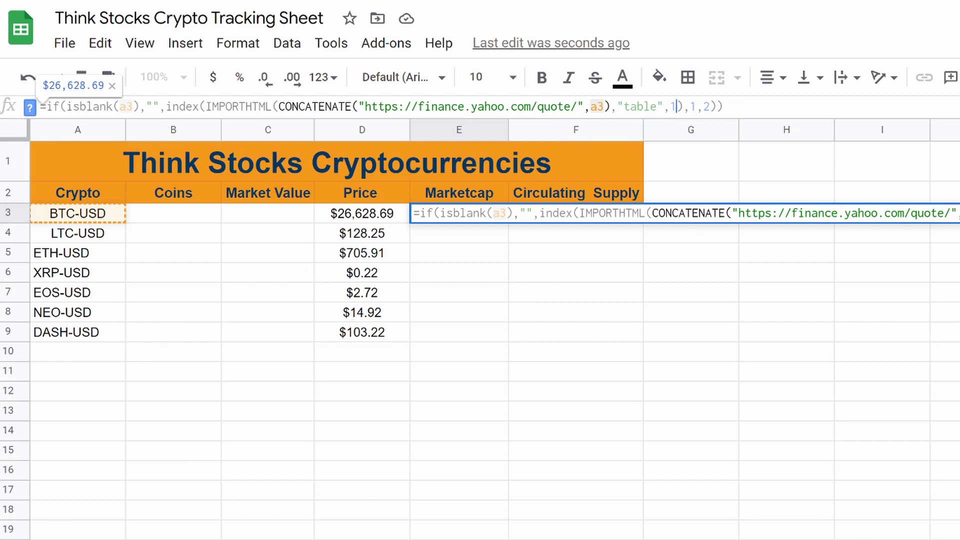
key("BackSpace")
type("2")
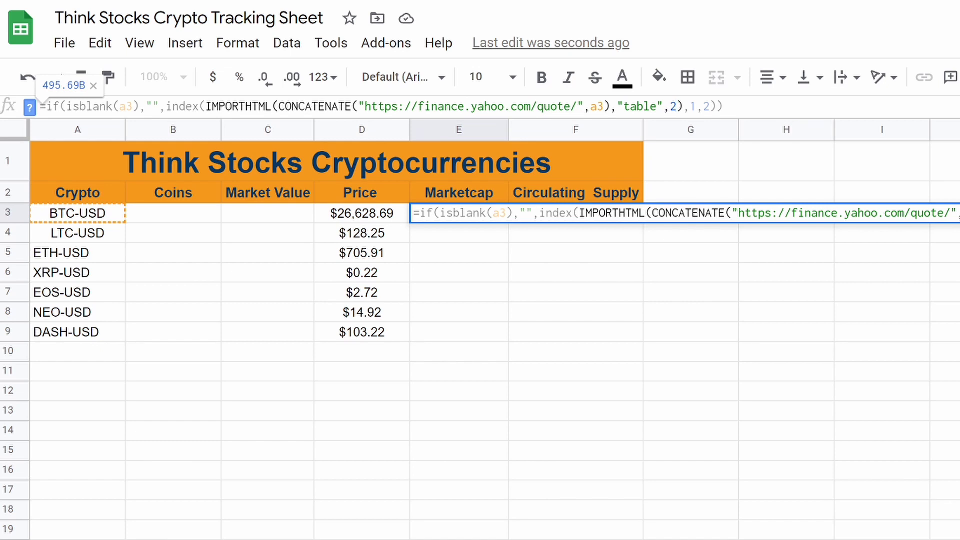
key("Return")
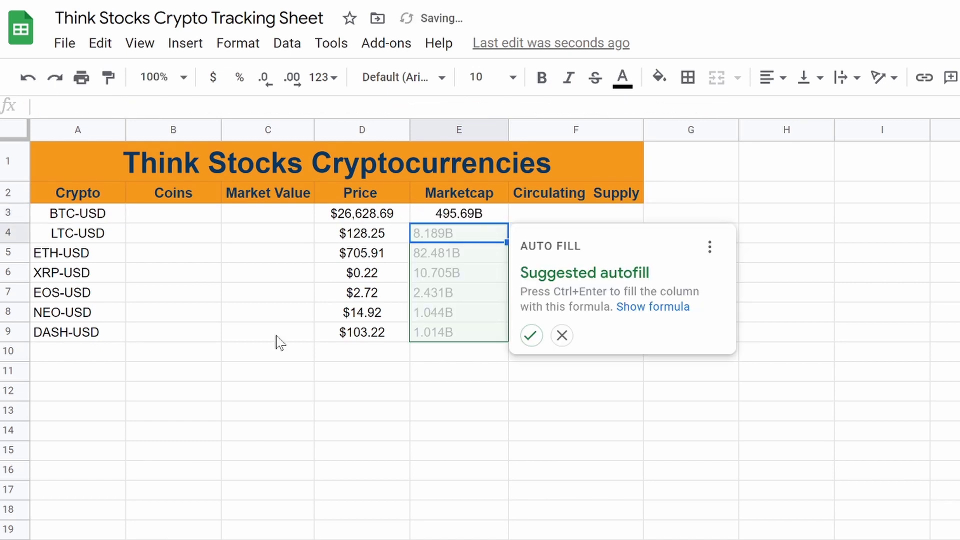
Step: Autofill the market cap formula down E3:E9 and centre the Marketcap column
left_click(532, 335)
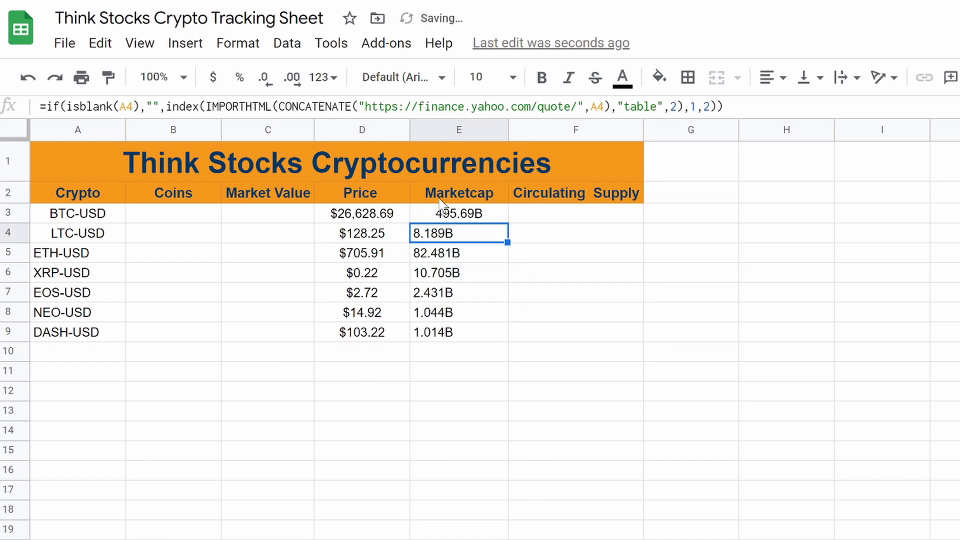
left_click(478, 135)
left_click(773, 77)
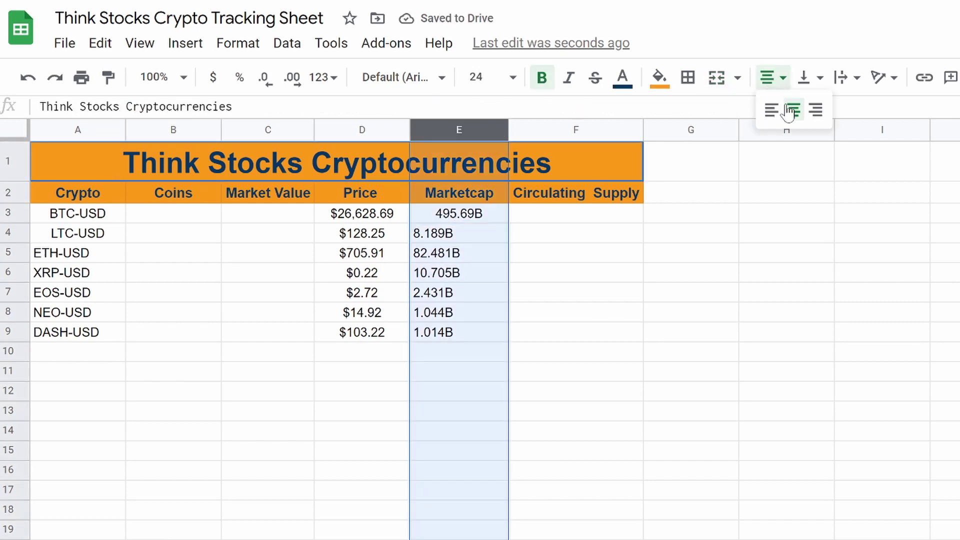
left_click(793, 110)
left_click(538, 314)
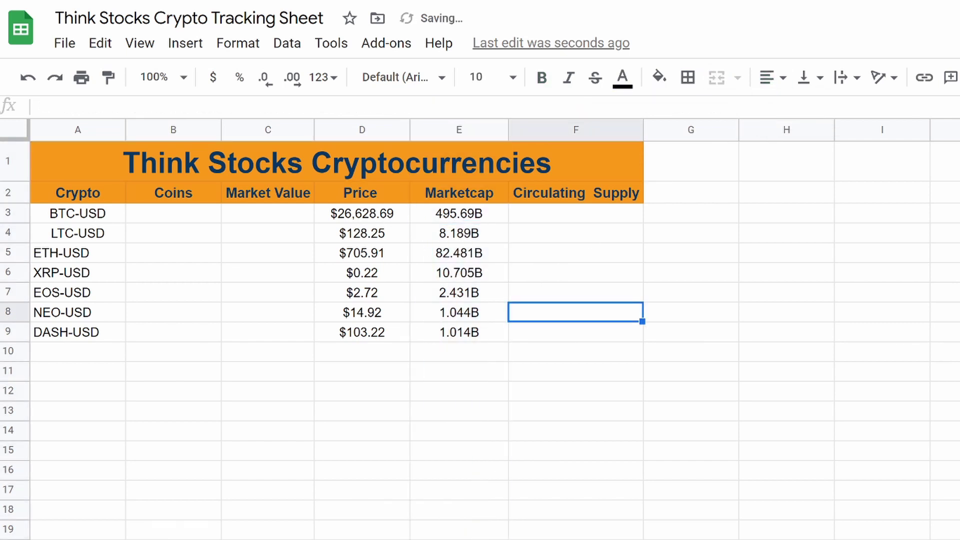
Step: Check Bitcoin's circulating supply on Yahoo Finance's BTC-USD page, then return to the sheet and select E3
key("ctrl+Tab")
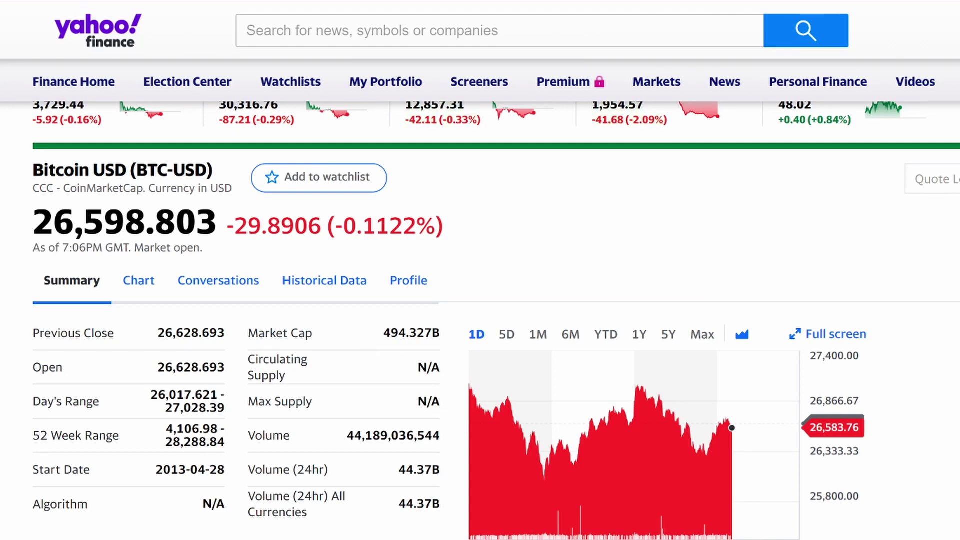
key("ctrl+shift+Tab")
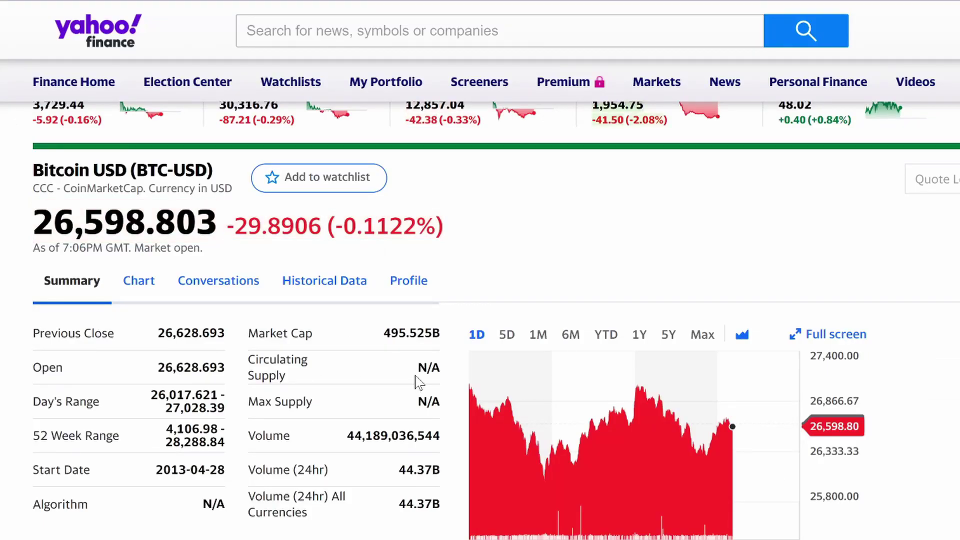
left_click_drag(414, 382, 442, 385)
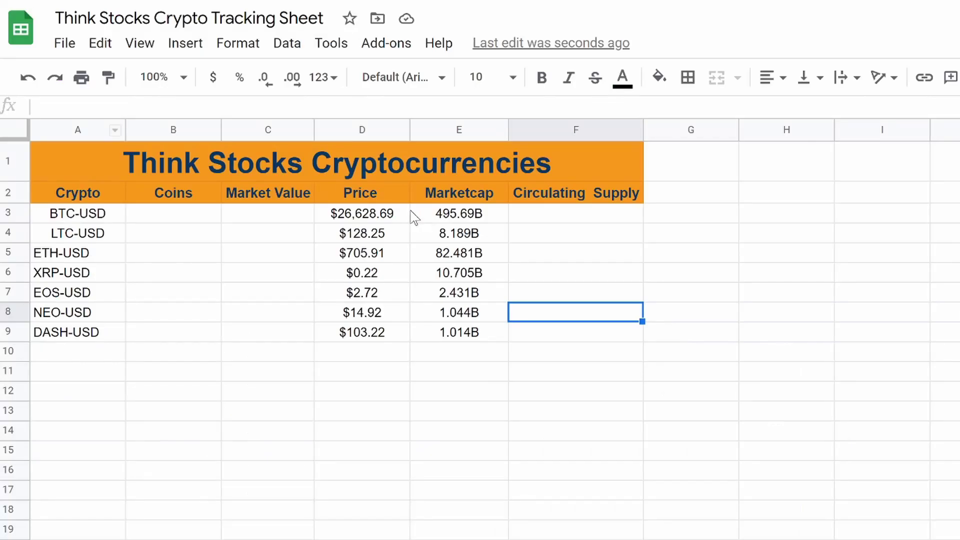
left_click(456, 221)
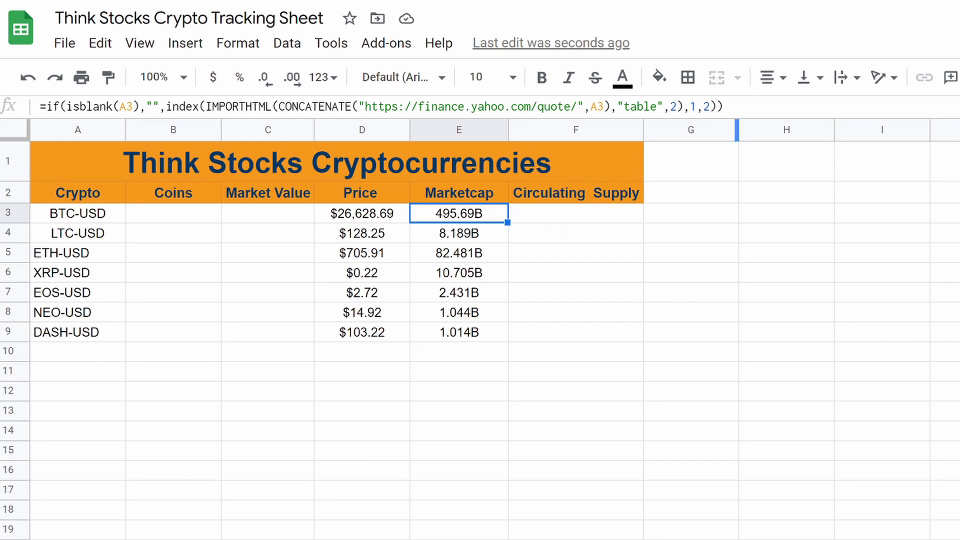
Step: Copy E3's market cap formula into F3, change its INDEX row number, and auto-fill it down the column
left_click_drag(723, 107, 2, 67)
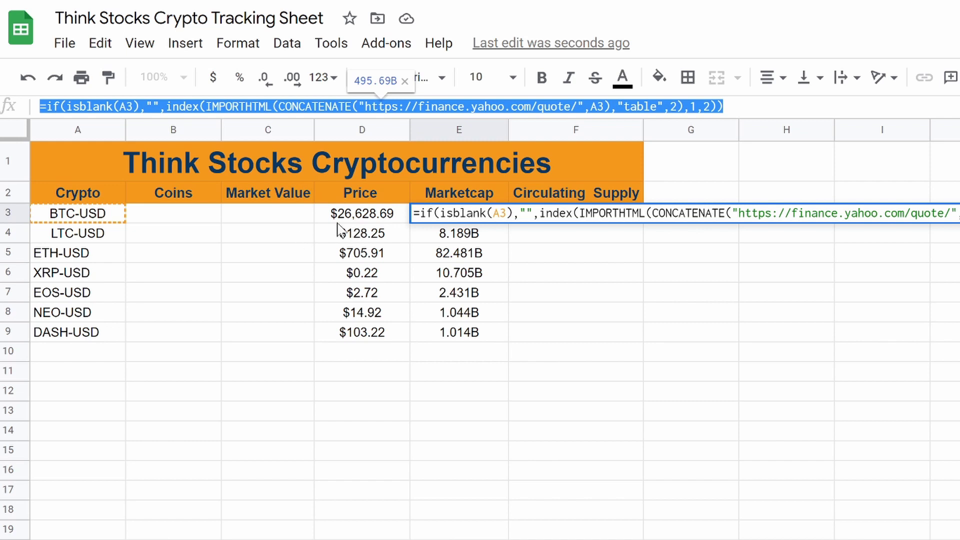
left_click(562, 289)
left_click(576, 222)
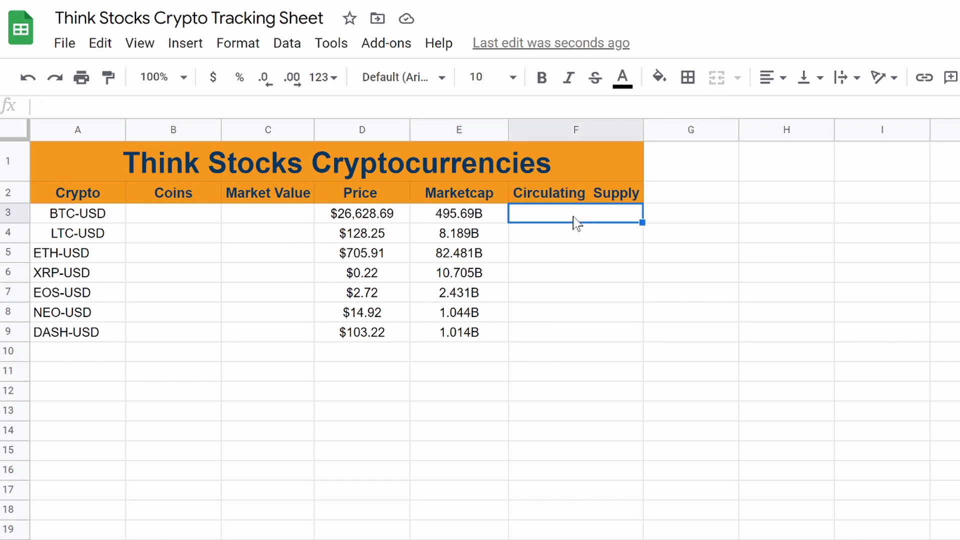
key("ctrl+v")
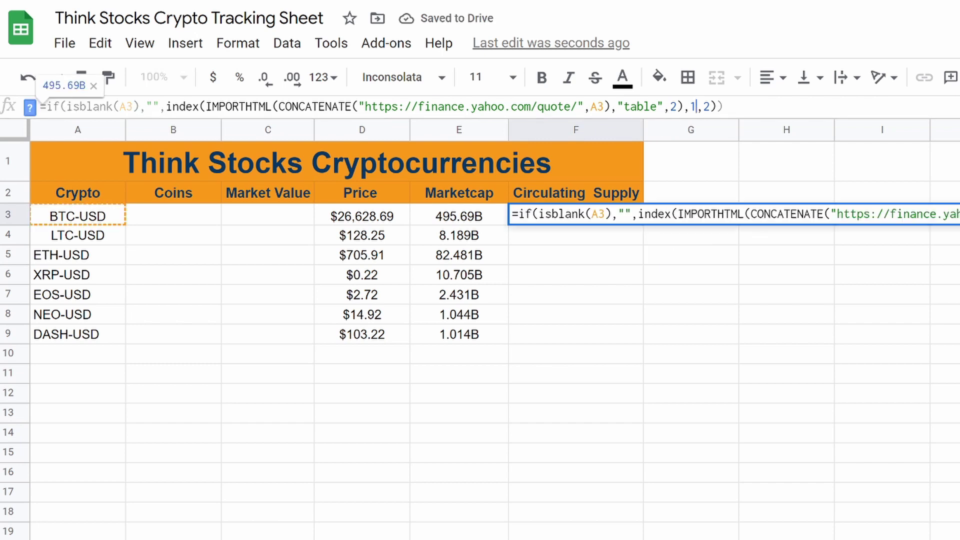
key("BackSpace")
type("3")
key("Return")
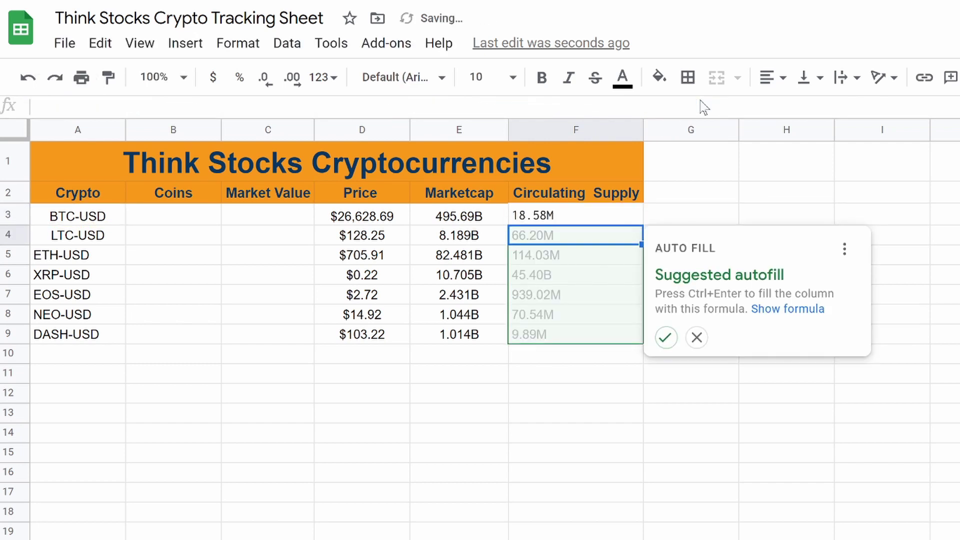
left_click(670, 343)
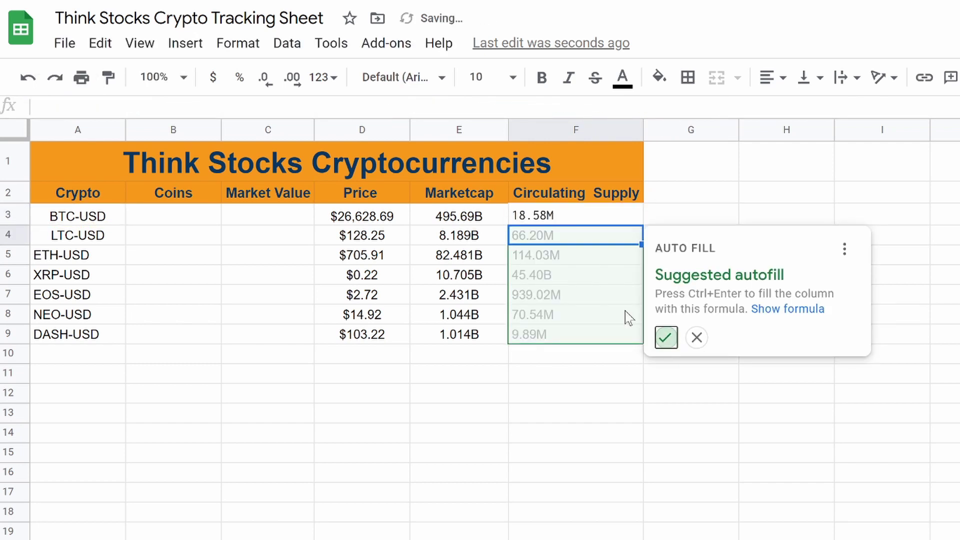
Step: Centre column F's circulating supply values and adjust the Circulating Supply header's font size
left_click(576, 131)
left_click(774, 84)
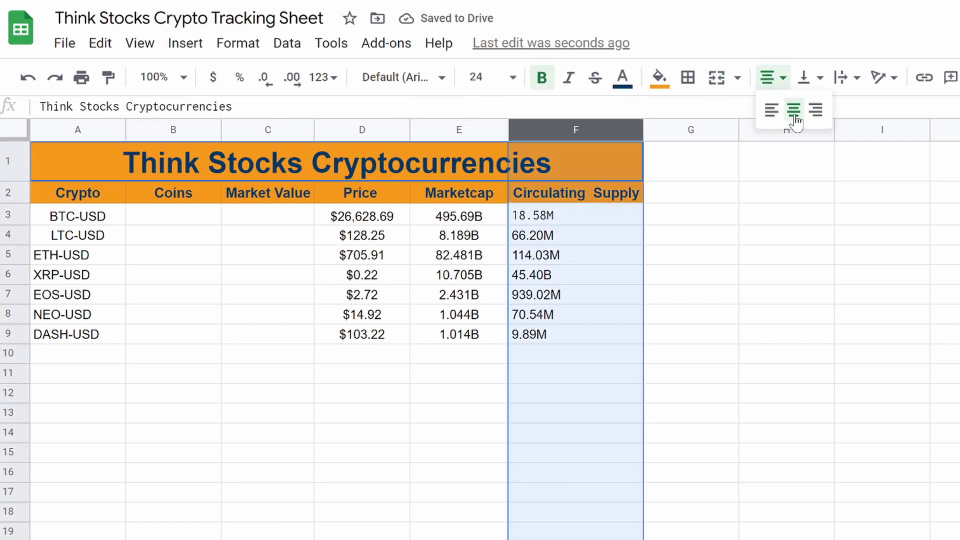
left_click(794, 109)
left_click(400, 78)
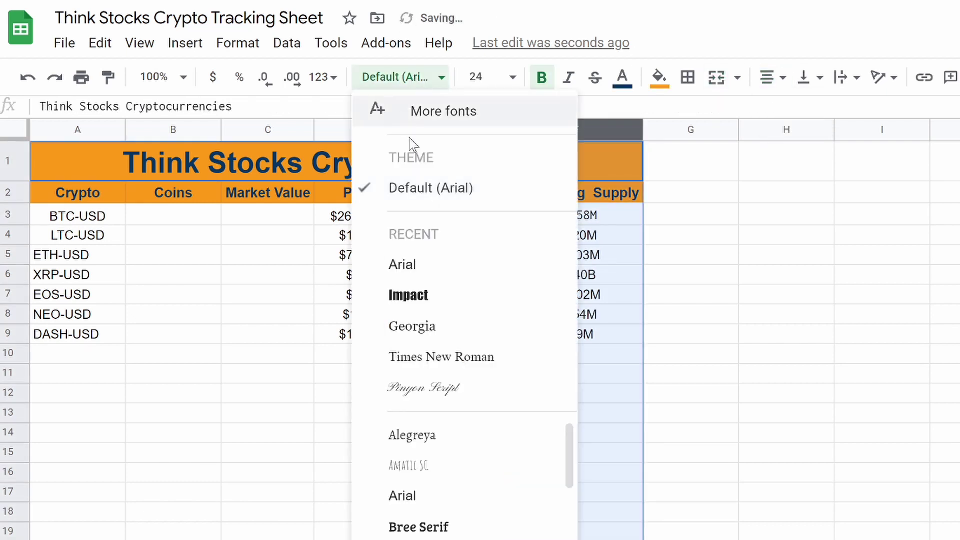
left_click(425, 190)
left_click(576, 192)
left_click(491, 77)
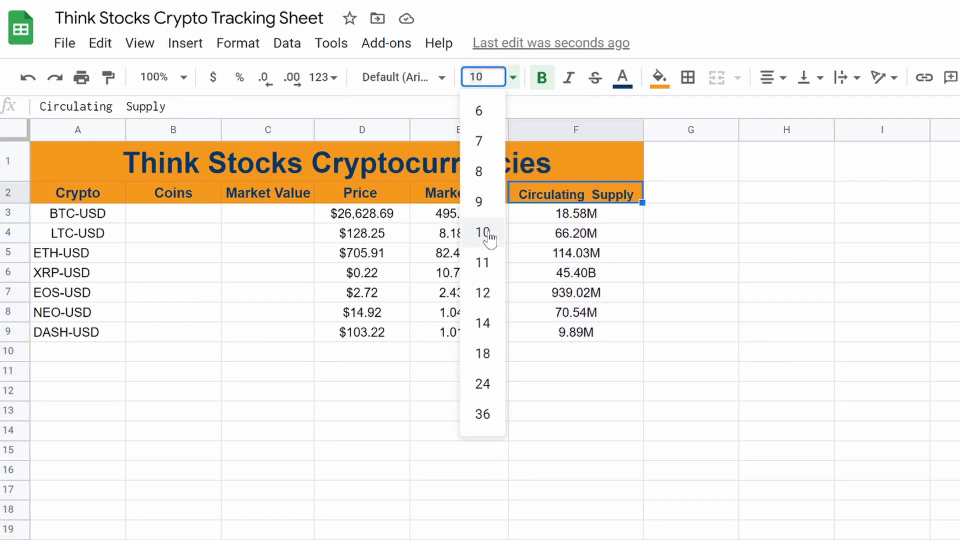
left_click(481, 261)
left_click(760, 279)
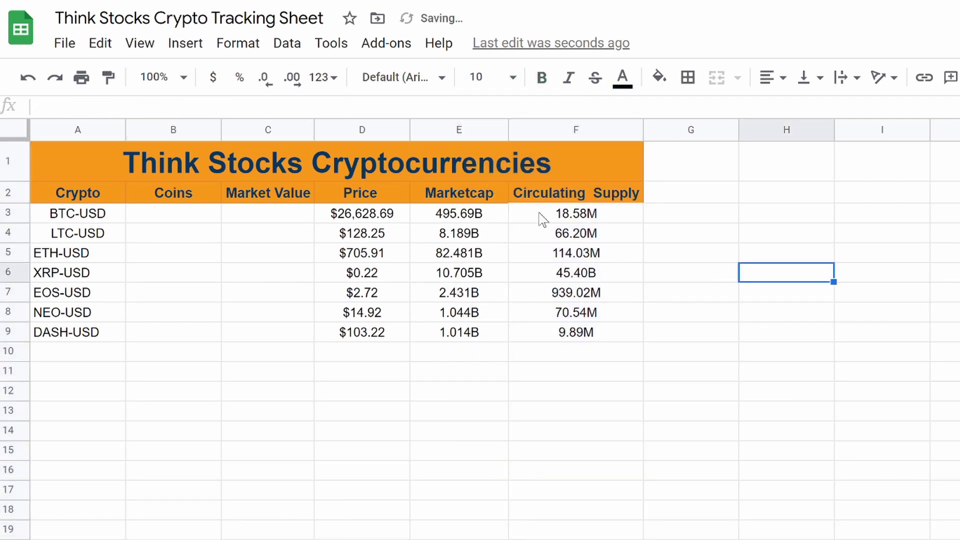
left_click(571, 219)
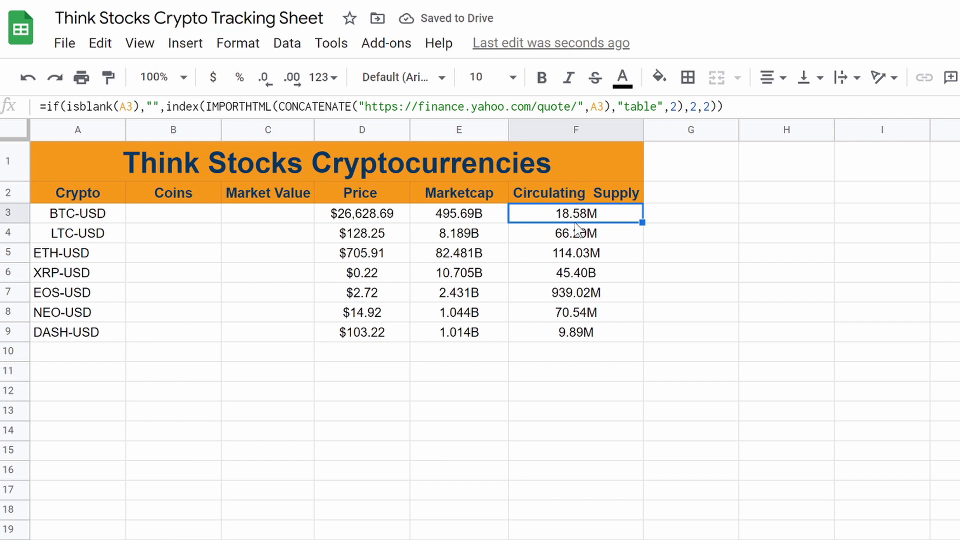
left_click(567, 237)
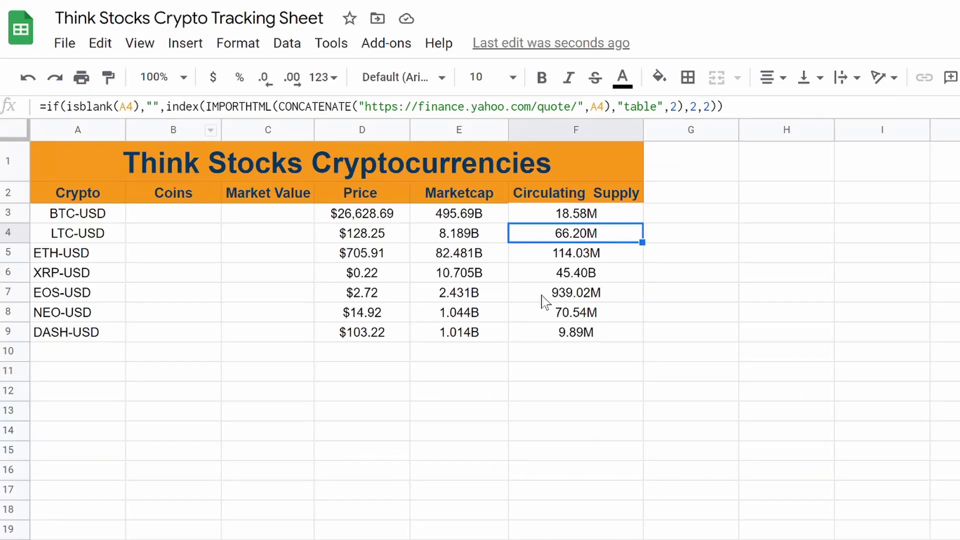
left_click(573, 216)
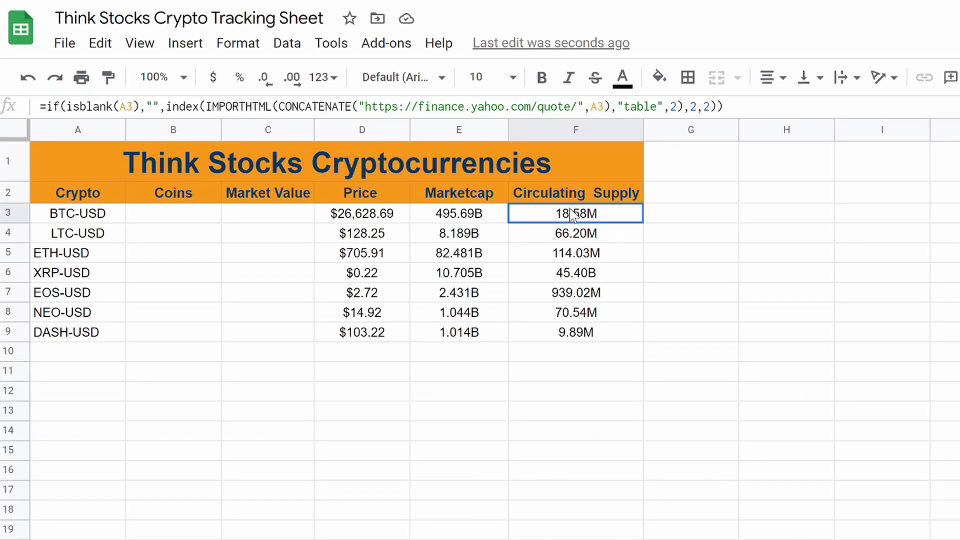
Step: Centre the BTC-USD through DASH-USD tickers across column A
left_click(576, 238)
left_click_drag(576, 242, 562, 343)
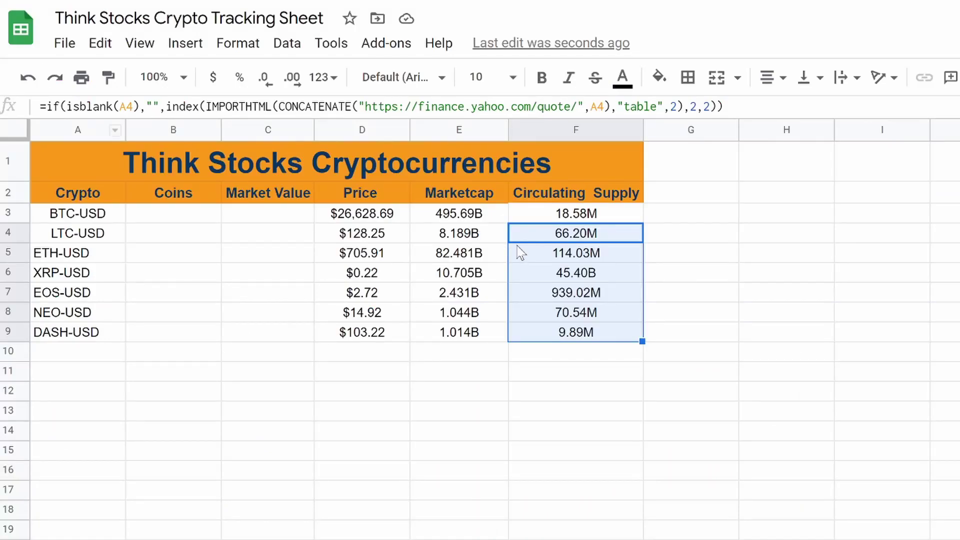
left_click(591, 240)
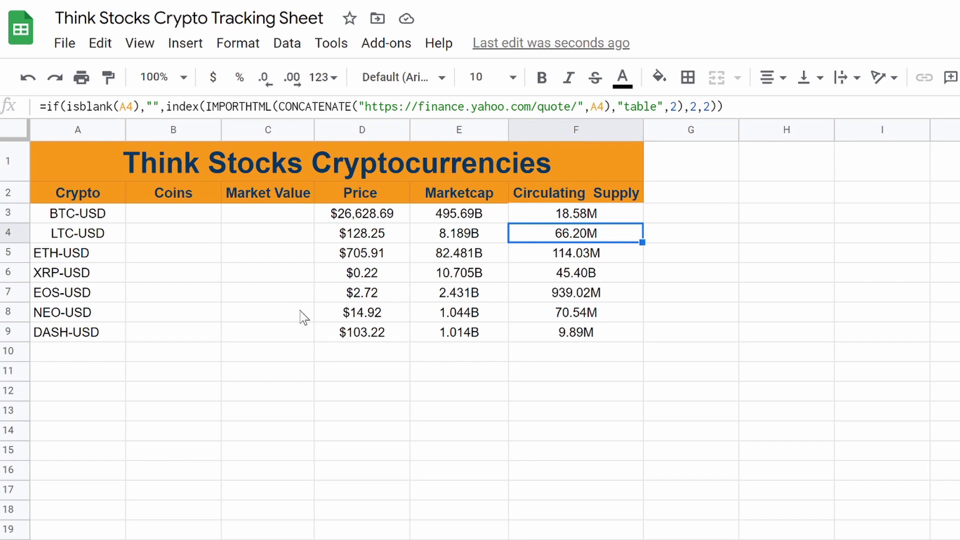
left_click(77, 124)
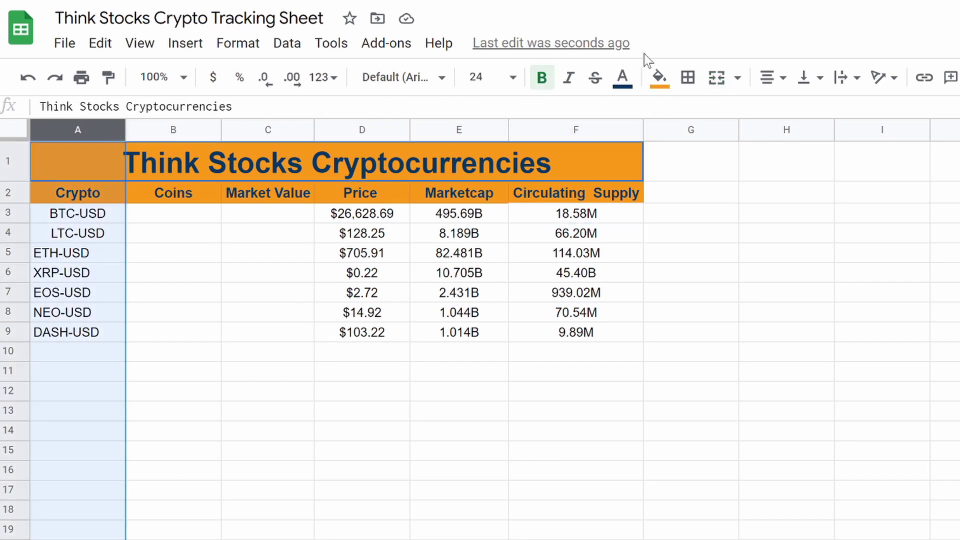
left_click(770, 77)
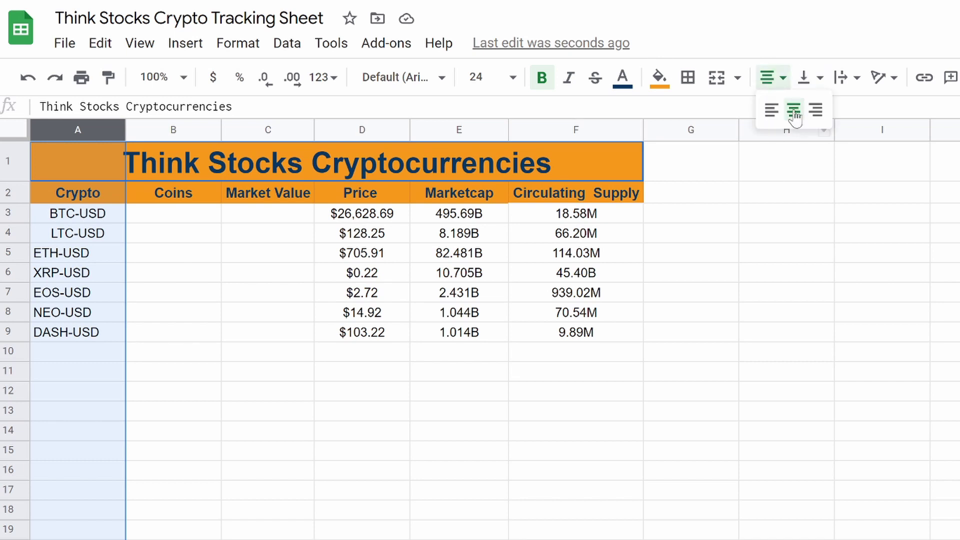
left_click(793, 109)
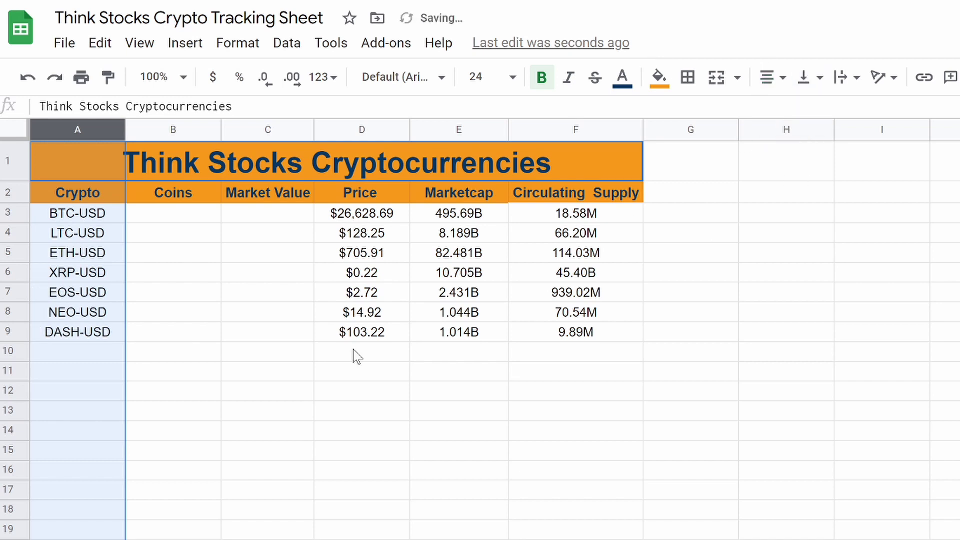
left_click(242, 304)
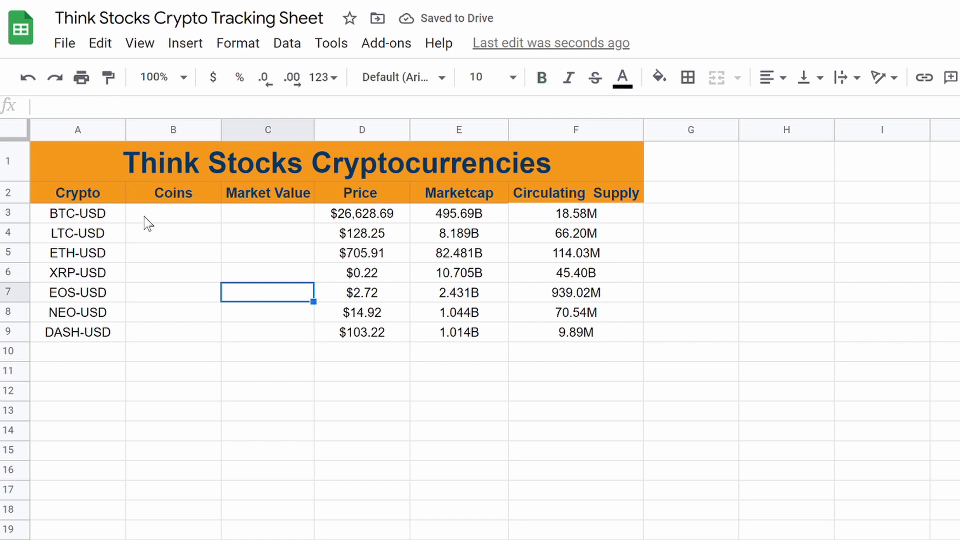
left_click(264, 221)
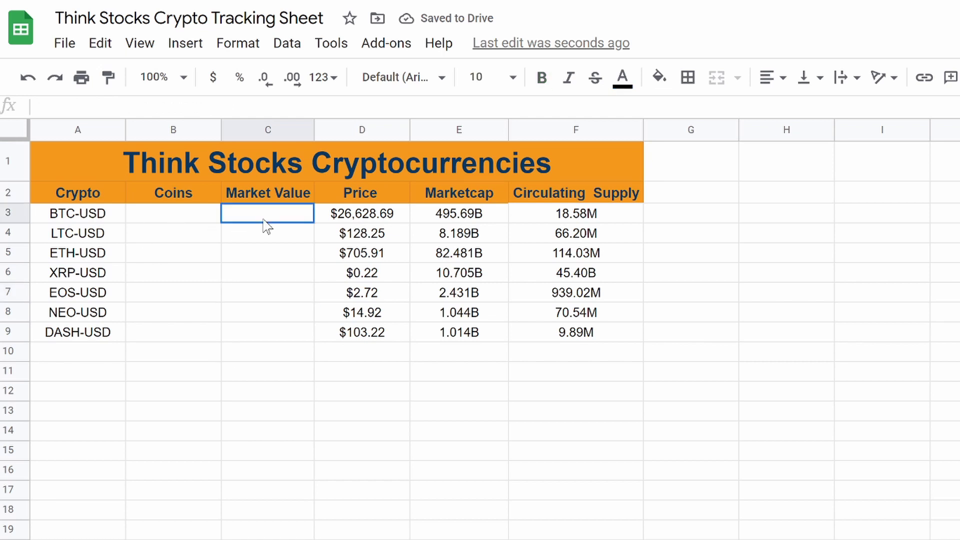
Step: Enter coin holdings 1, 200, 10, 5000, 1000, 100 and 50 into B3:B9
left_click(160, 222)
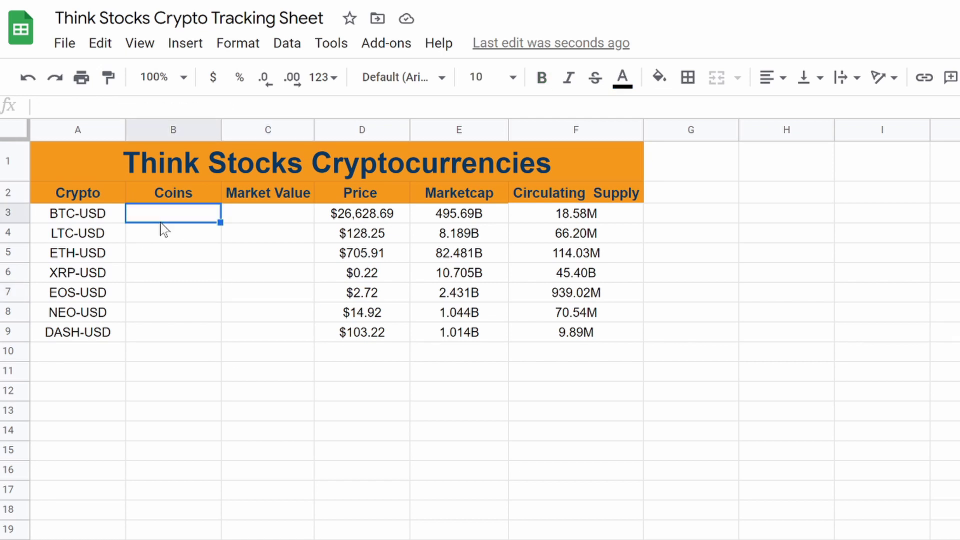
type("1")
key("Return")
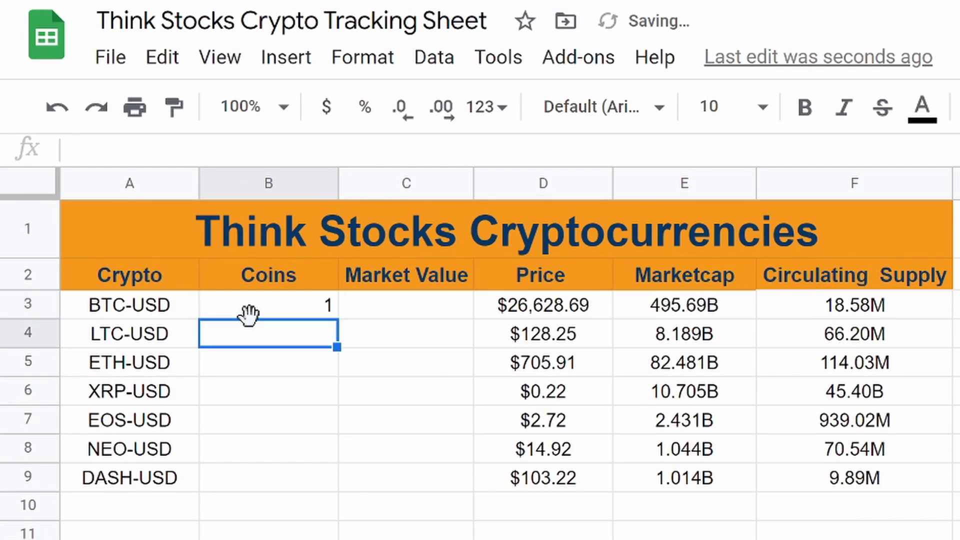
type("200")
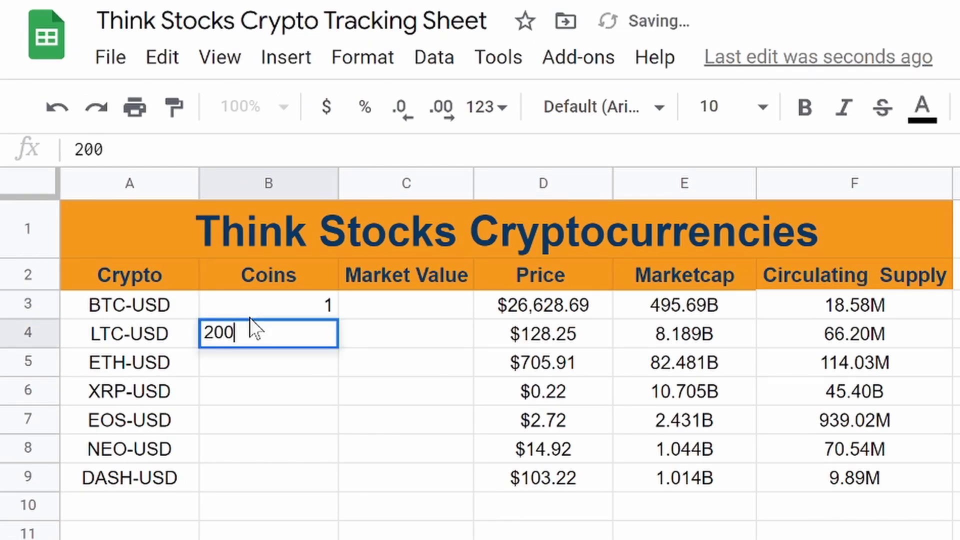
key("Return")
type("10")
key("Return")
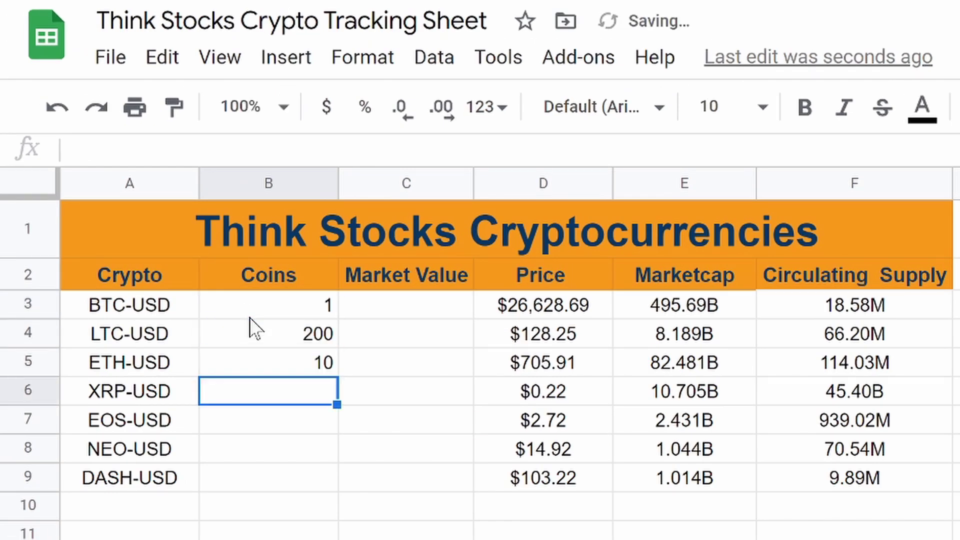
type("5000")
key("Return")
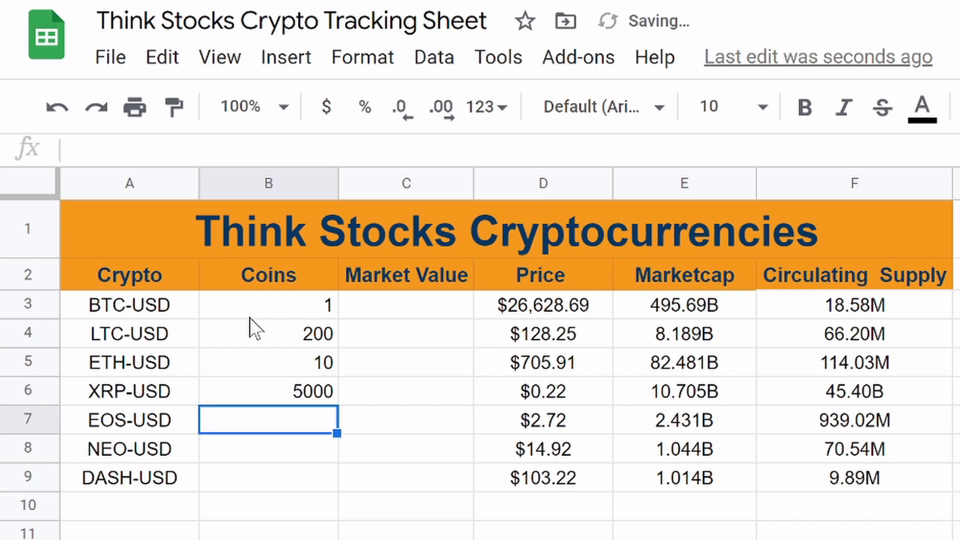
type("1000")
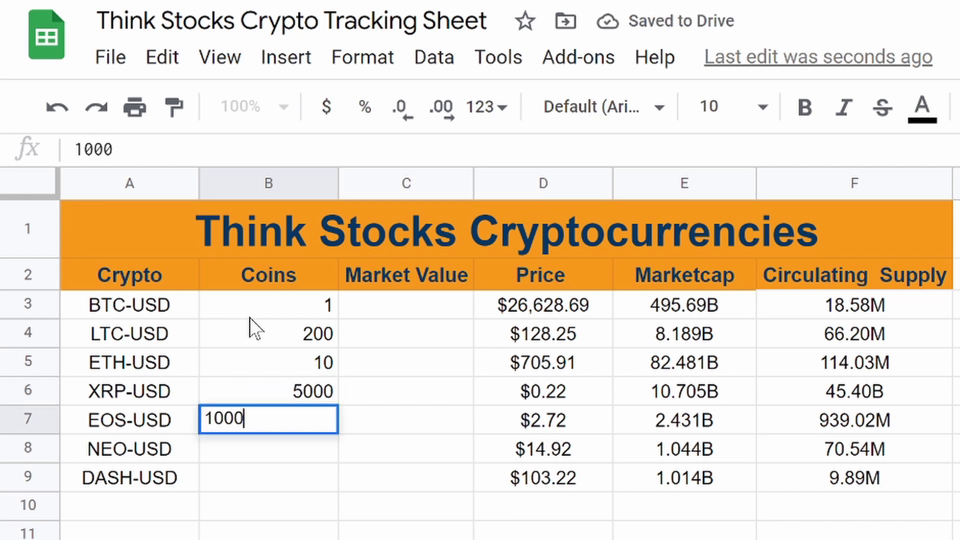
key("Return")
type("100")
key("Return")
type("50")
key("Return")
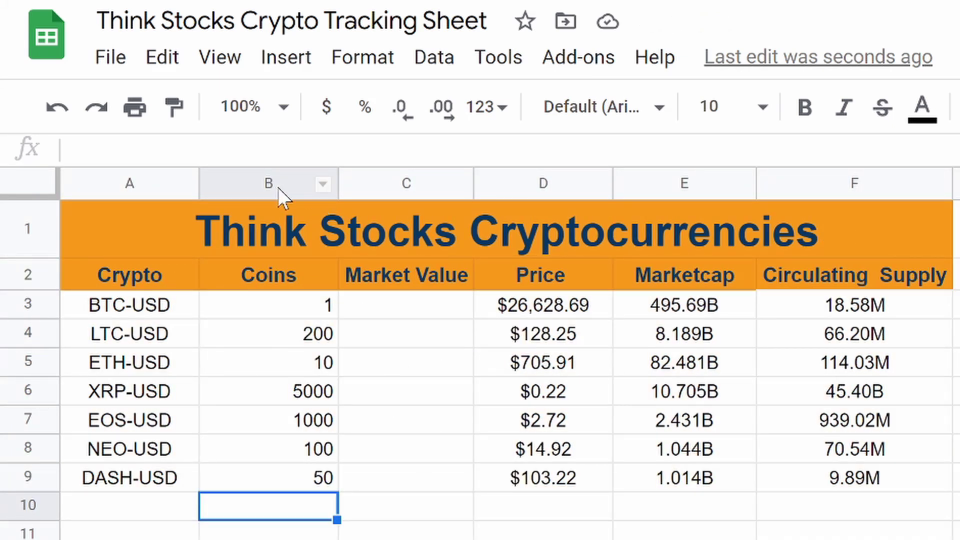
left_click(280, 185)
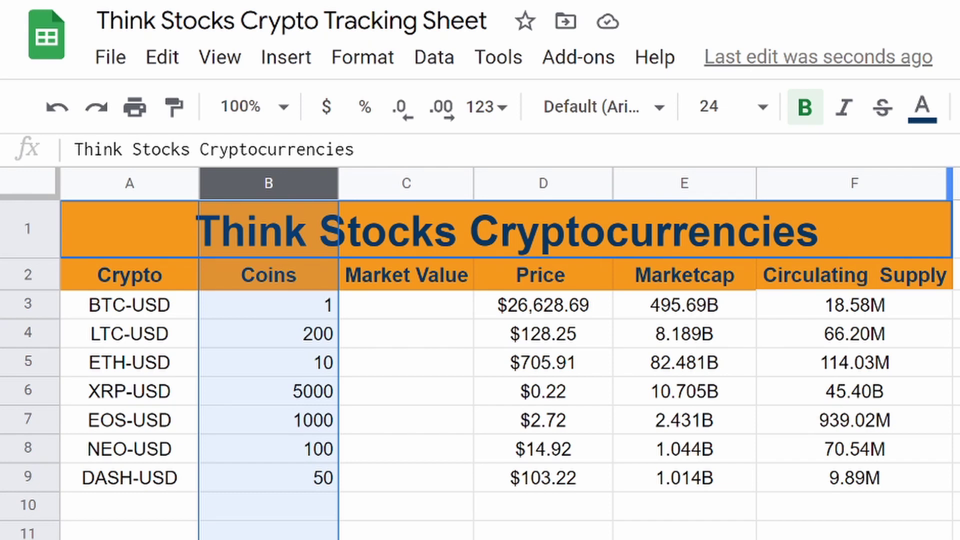
Step: Centre the Coins values, then begin C3's formula with =if(ISBLANK
key("ctrl+shift+e")
left_click(420, 315)
type("=if")
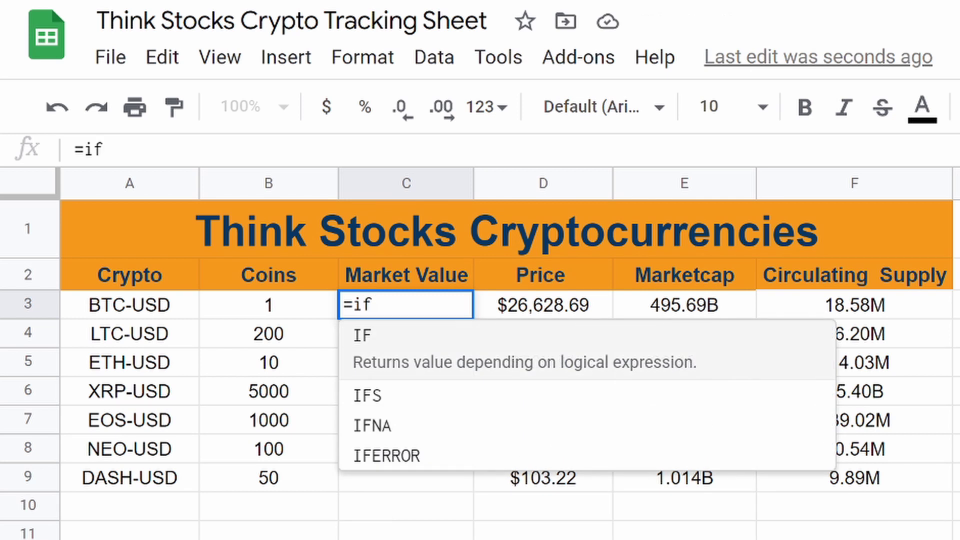
type("(isba")
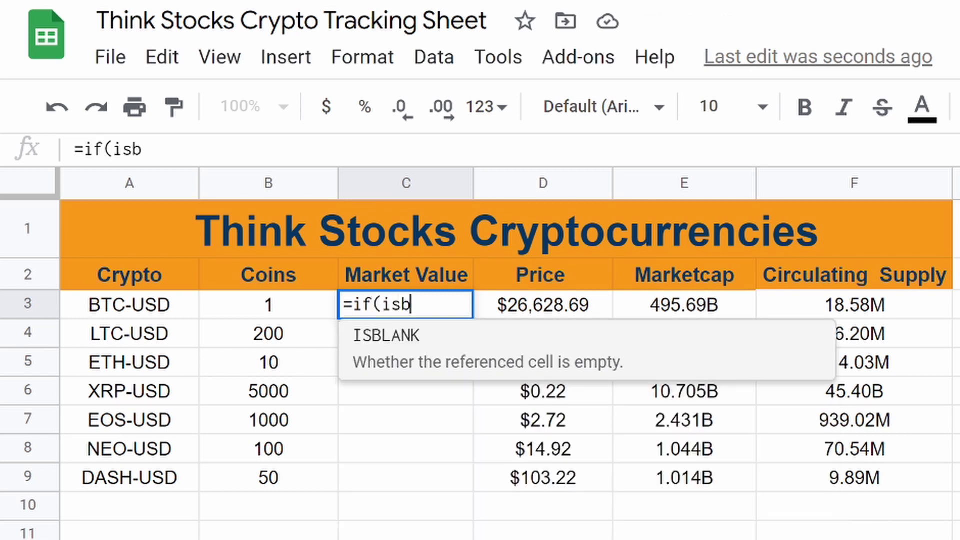
key("BackSpace")
key("BackSpace")
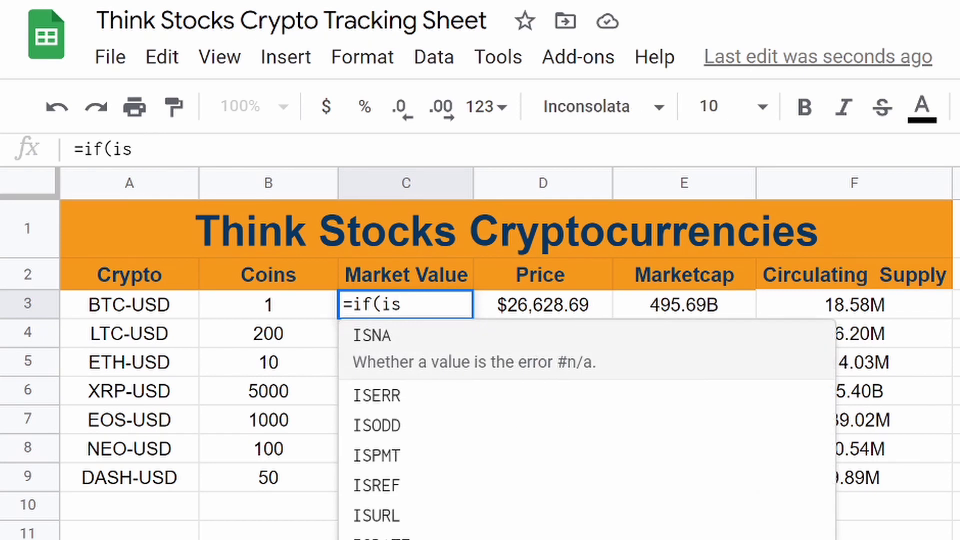
type("n")
key("BackSpace")
key("BackSpace")
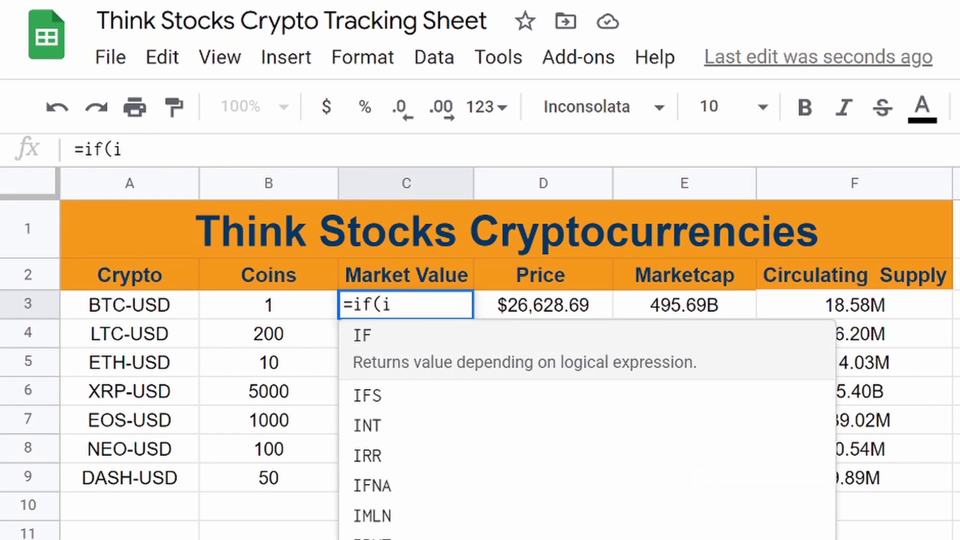
type("sblank")
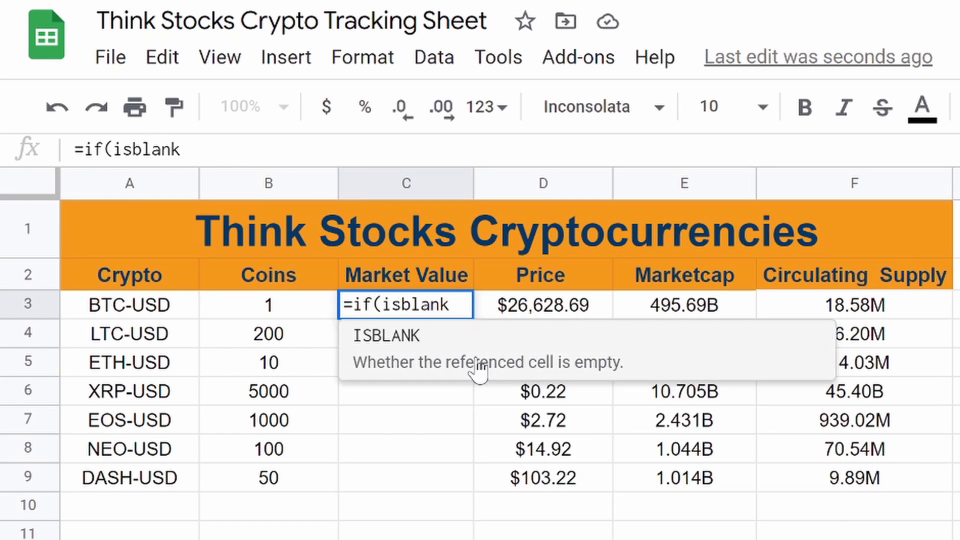
left_click(476, 368)
Step: Complete C3's formula as =if(ISBLANK(A3),"",D3*B3) and commit it
left_click(142, 314)
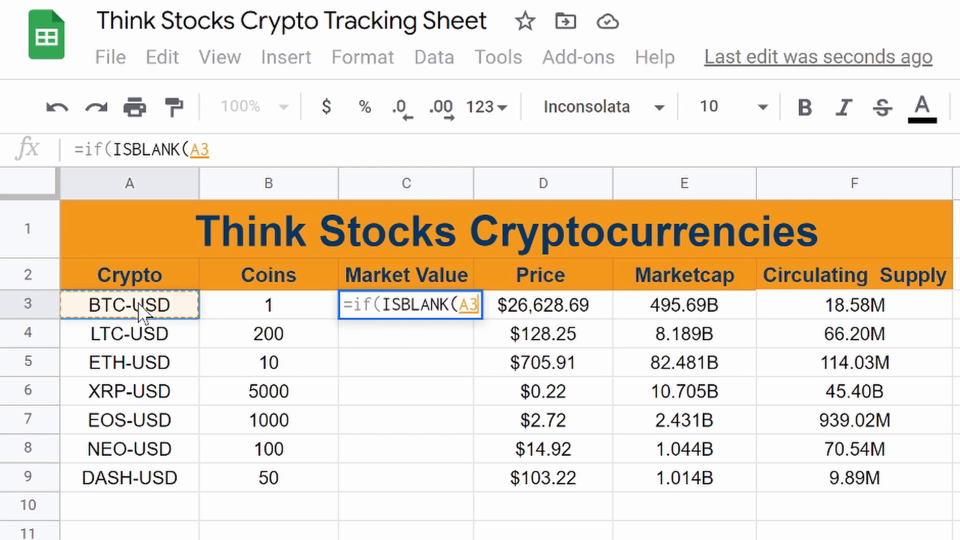
type(",")
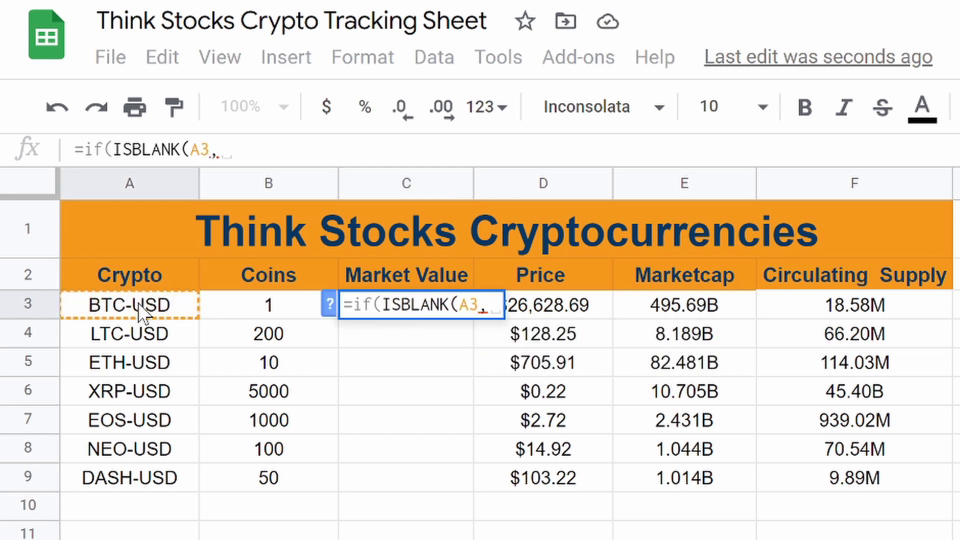
key("BackSpace")
type("),\"\"")
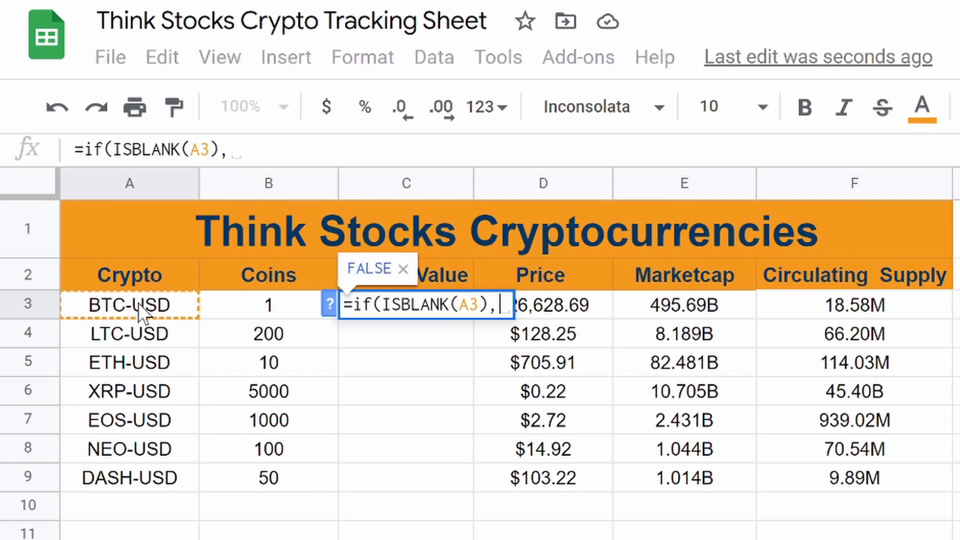
type(",")
key("BackSpace")
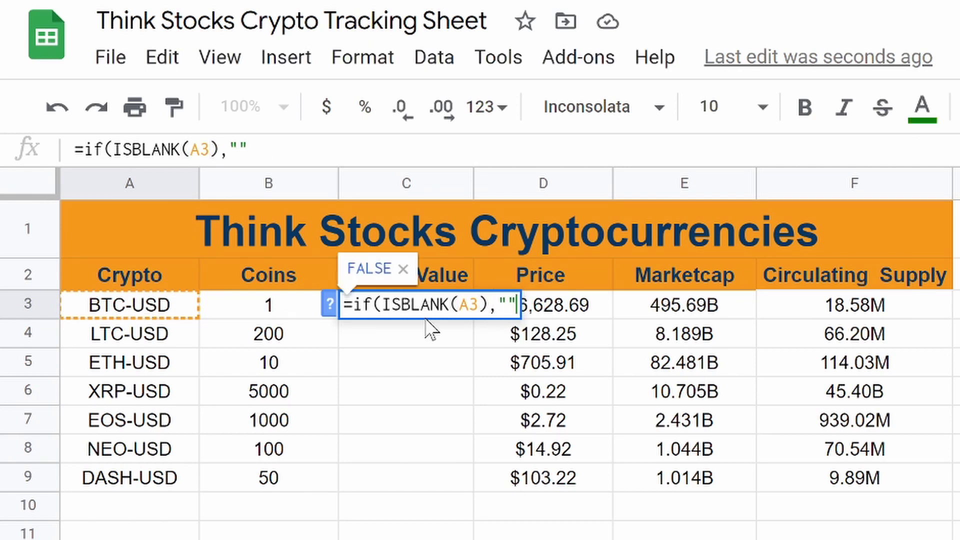
type(",")
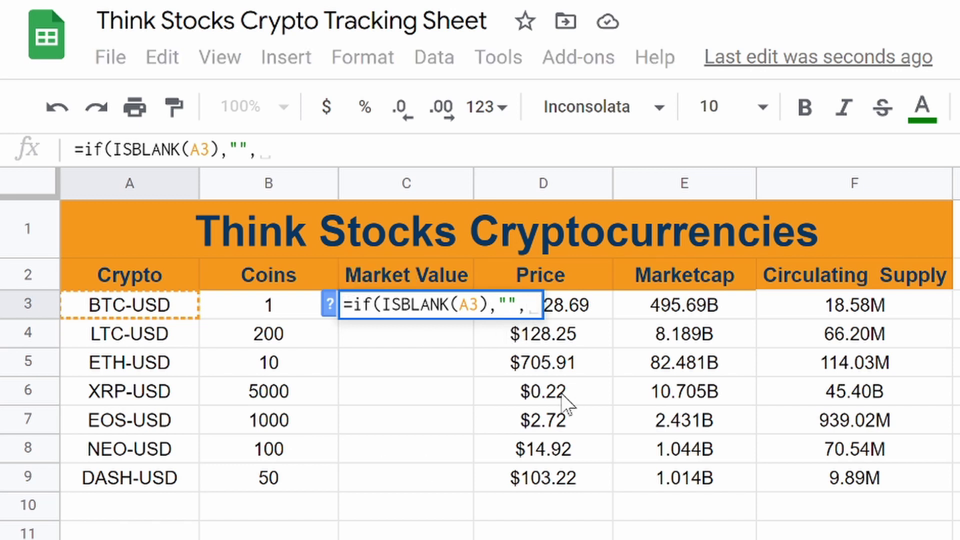
left_click(574, 310)
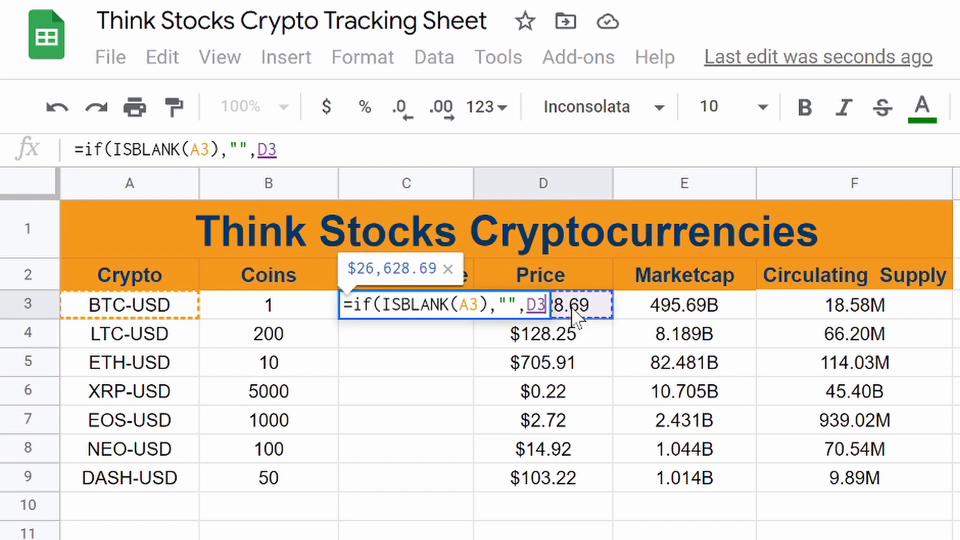
type("*")
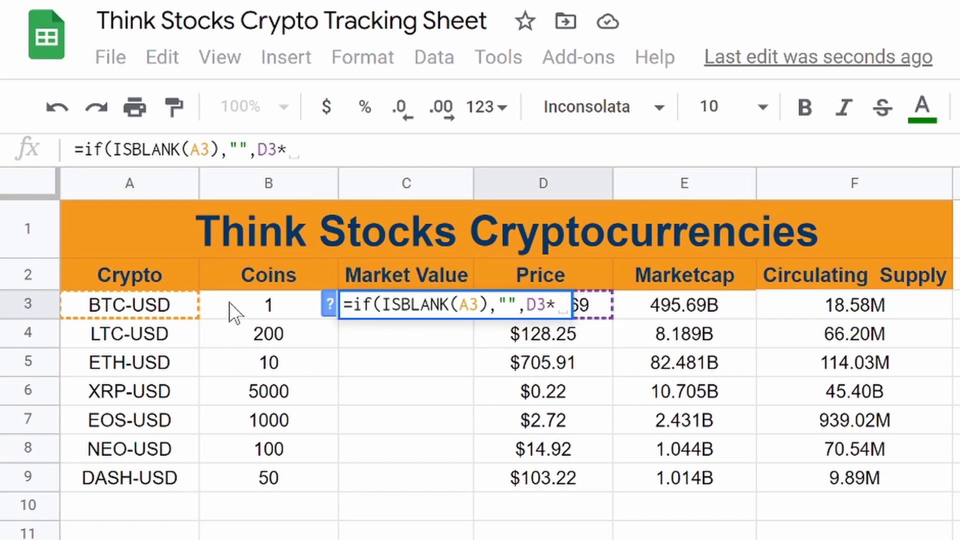
left_click(241, 311)
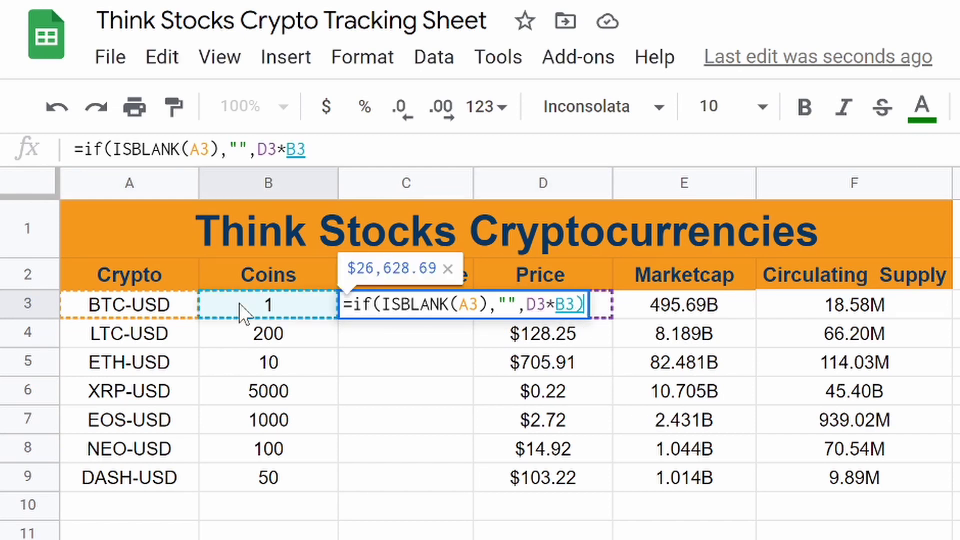
key("Return")
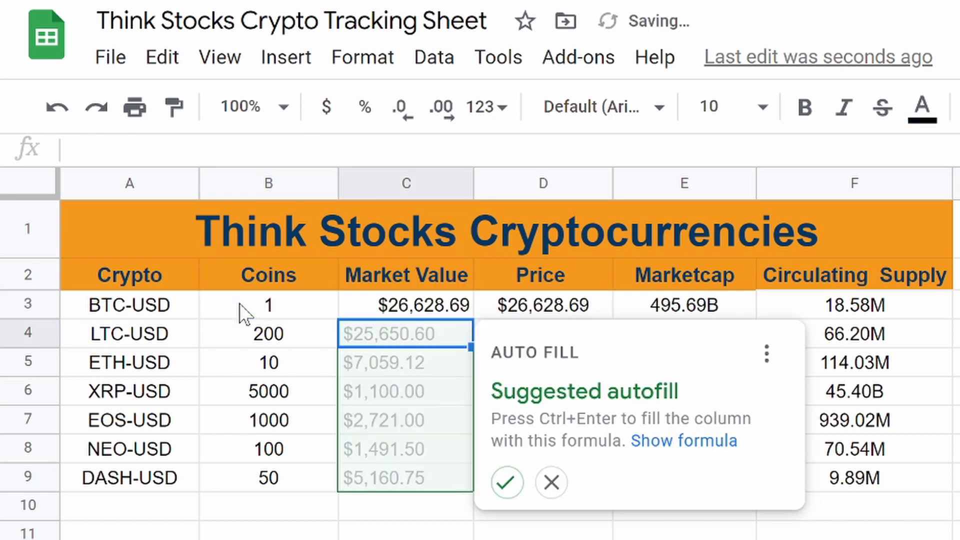
Step: Auto-fill the Market Value formula down column C, centre it, and verify row 9's cells
left_click(511, 495)
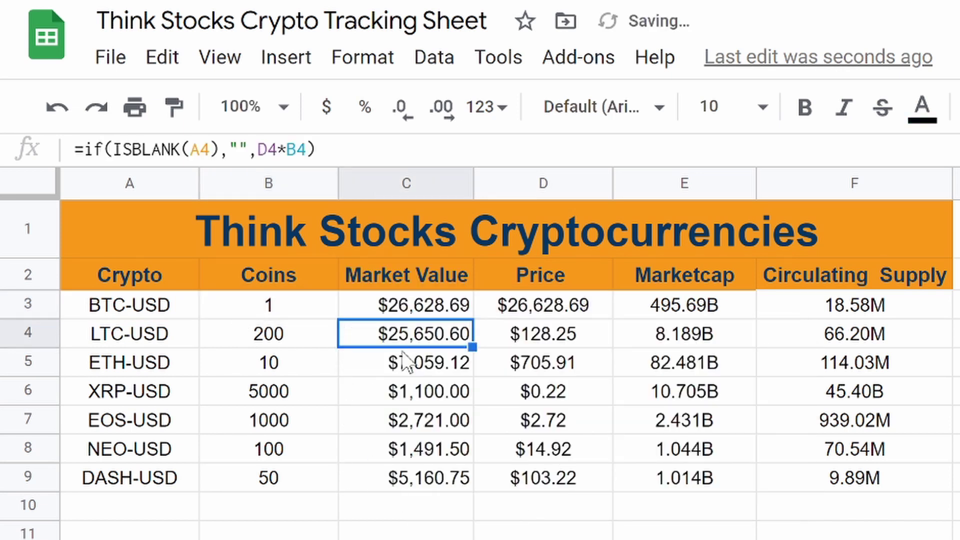
left_click(405, 186)
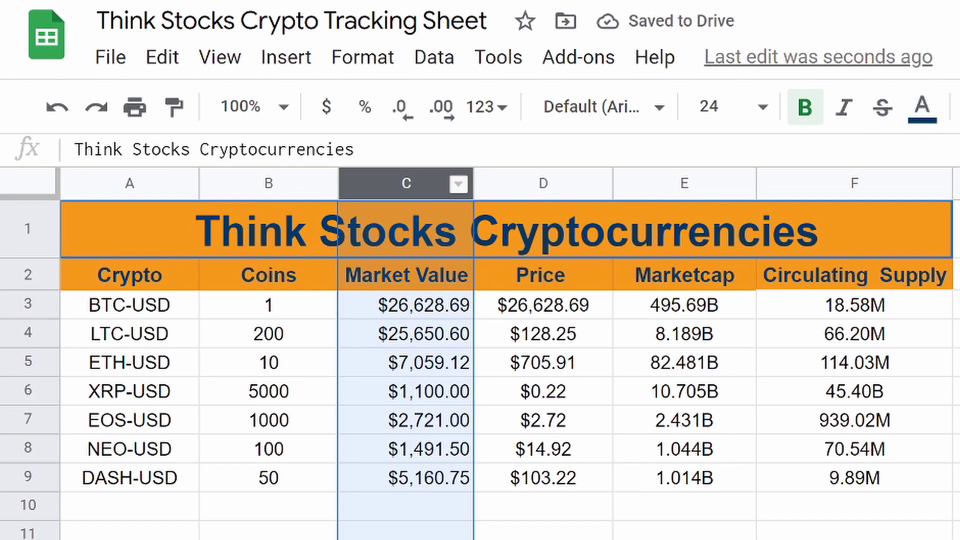
key("ctrl+shift+e")
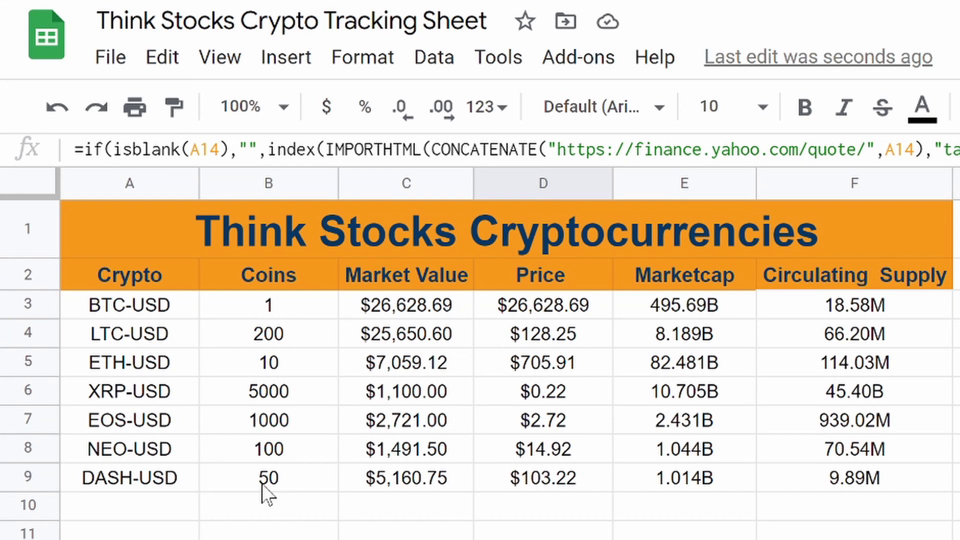
left_click(558, 479)
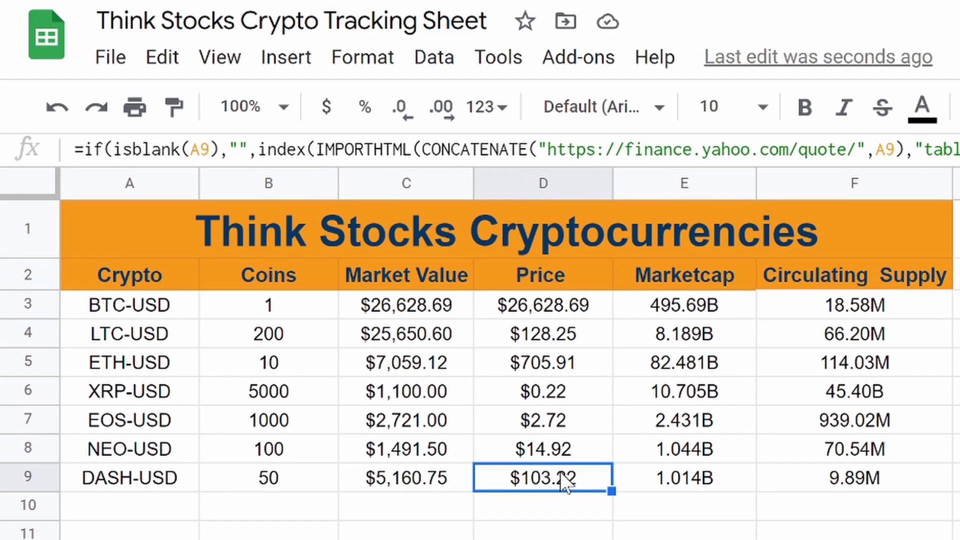
left_click(283, 470)
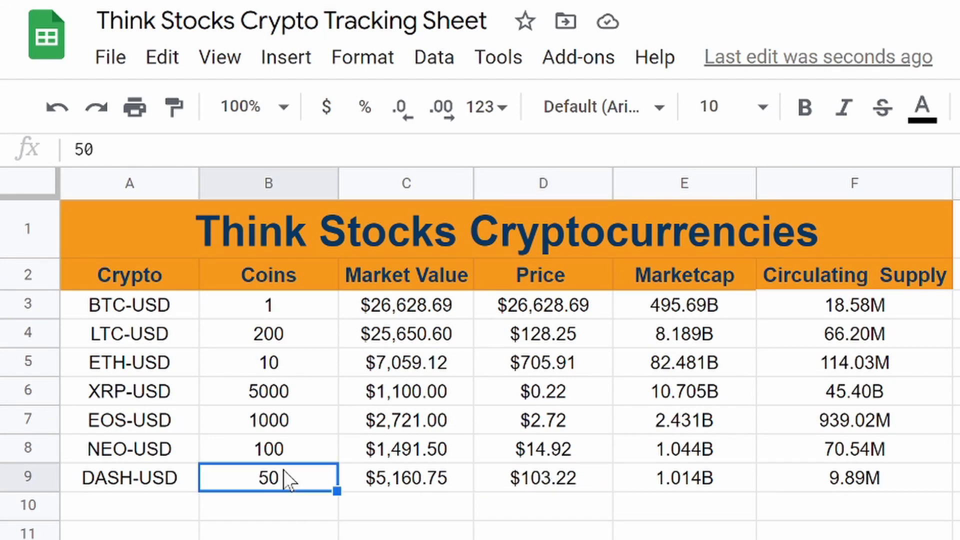
left_click(407, 484)
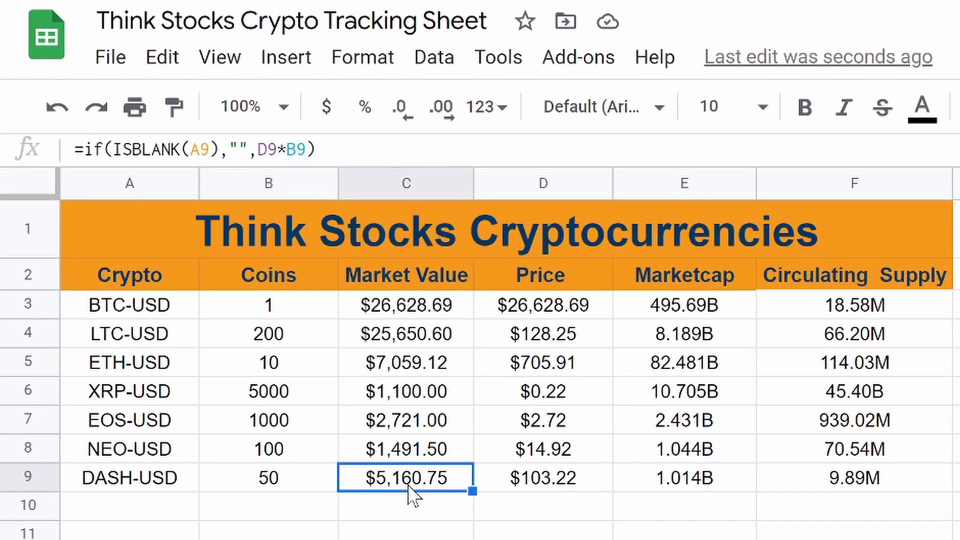
Step: Shade the data range A3:F20 with light yellow 3 fill
left_click_drag(105, 307, 709, 539)
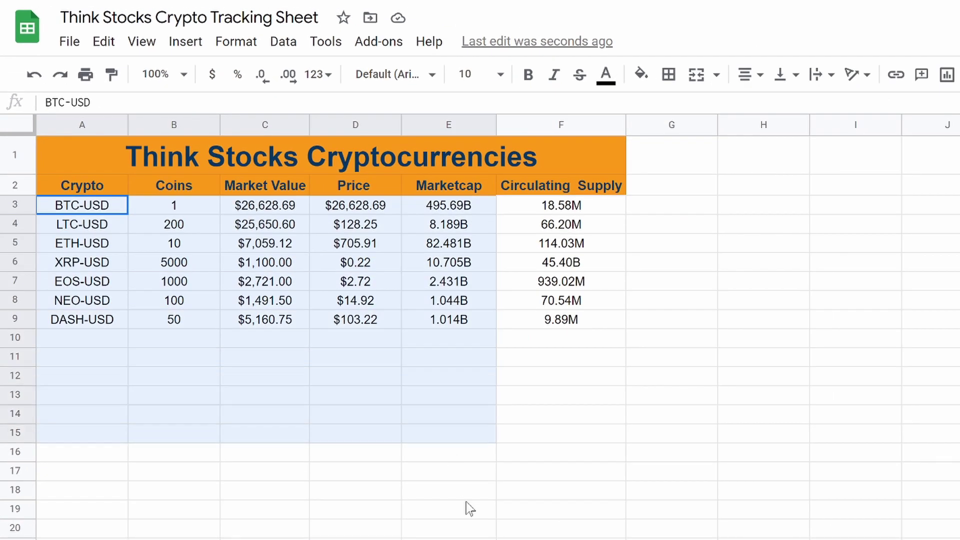
left_click_drag(470, 509, 600, 535)
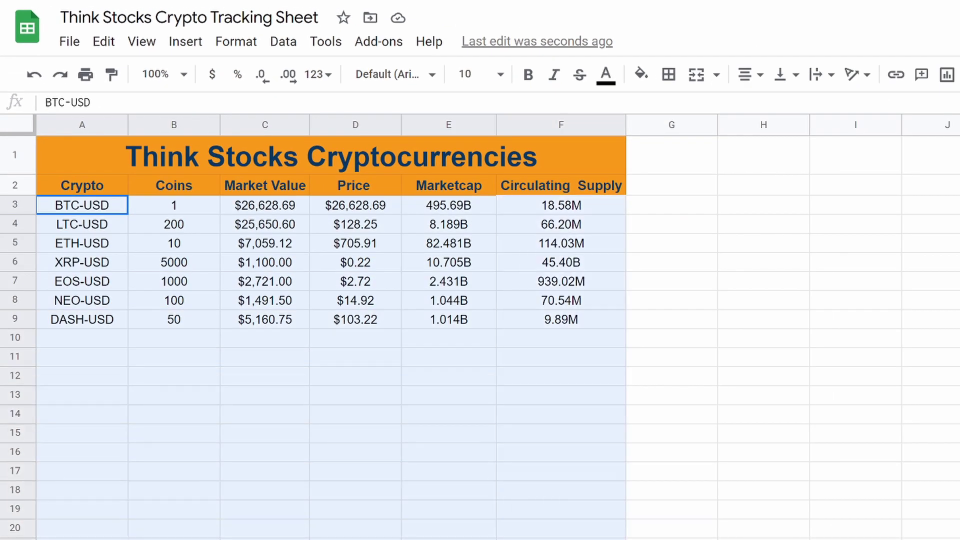
left_click(642, 74)
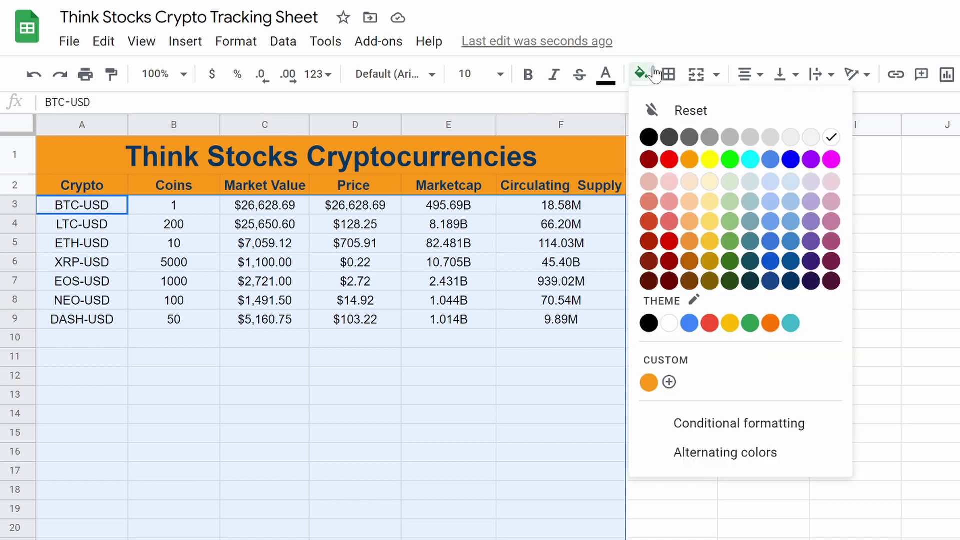
left_click(705, 183)
left_click(436, 363)
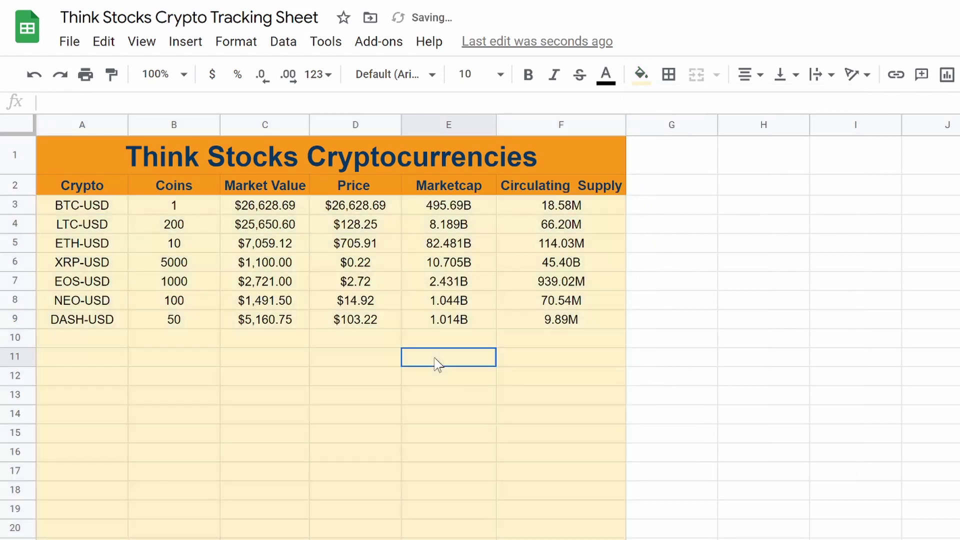
left_click(699, 423)
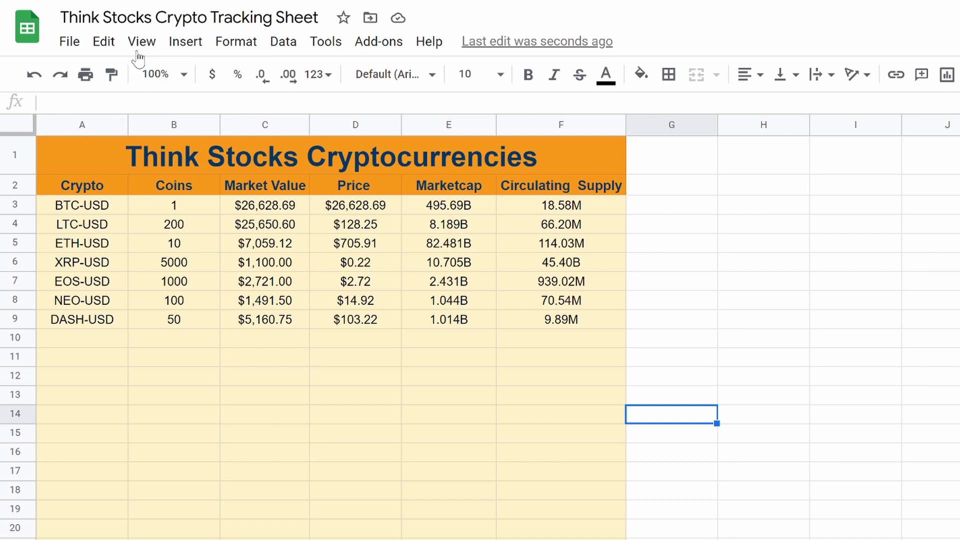
Step: Insert a new chart and set its type to doughnut chart
left_click(192, 40)
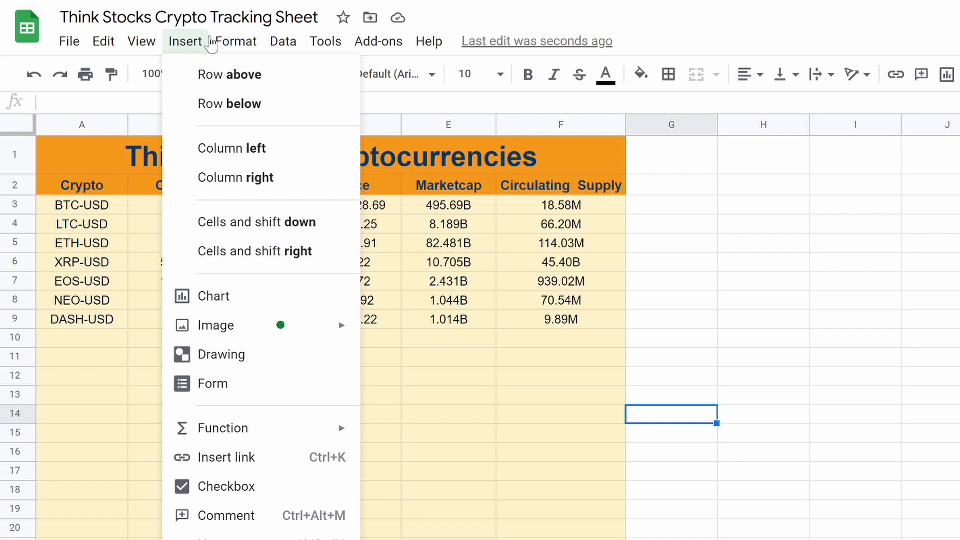
left_click(235, 45)
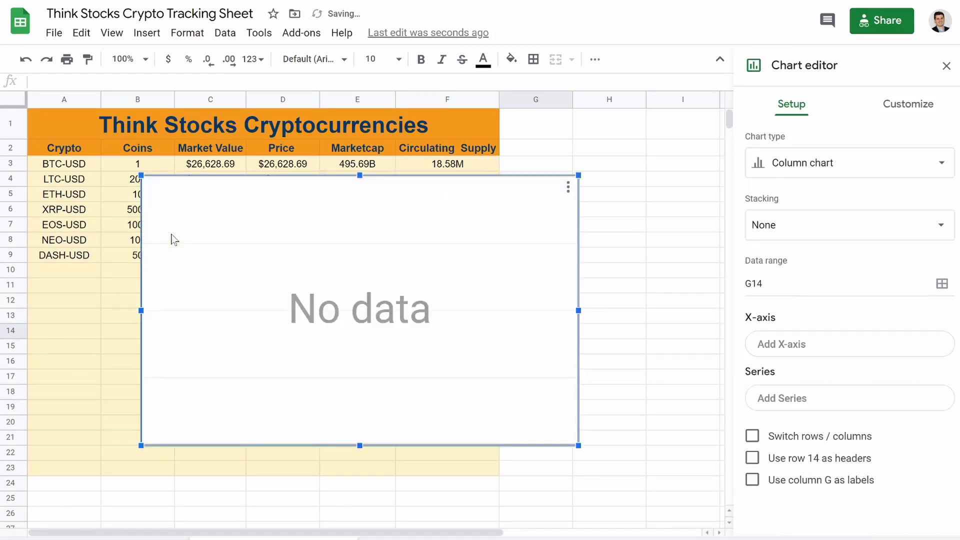
left_click(882, 175)
scroll(835, 326, "down", 4)
left_click(835, 326)
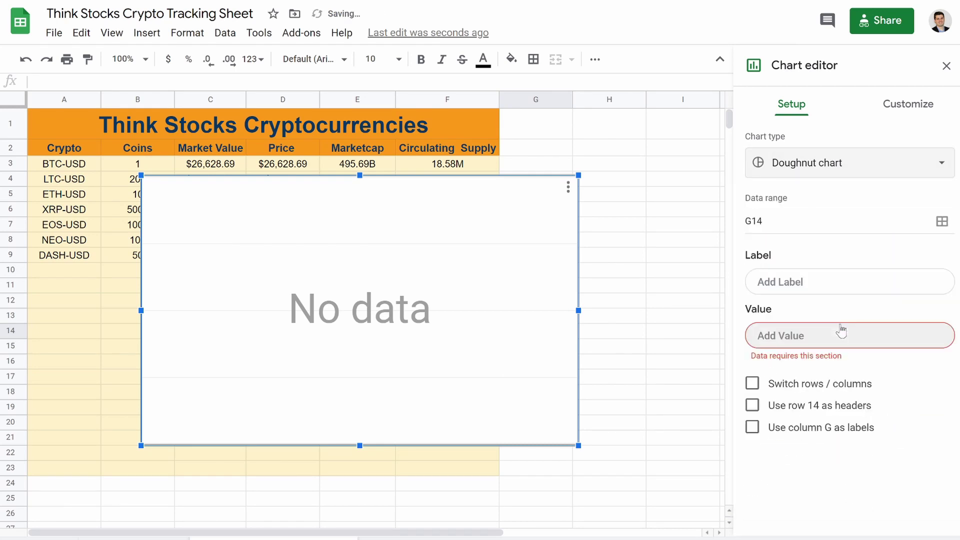
Step: Set the chart's label range to A3:A23
left_click(792, 283)
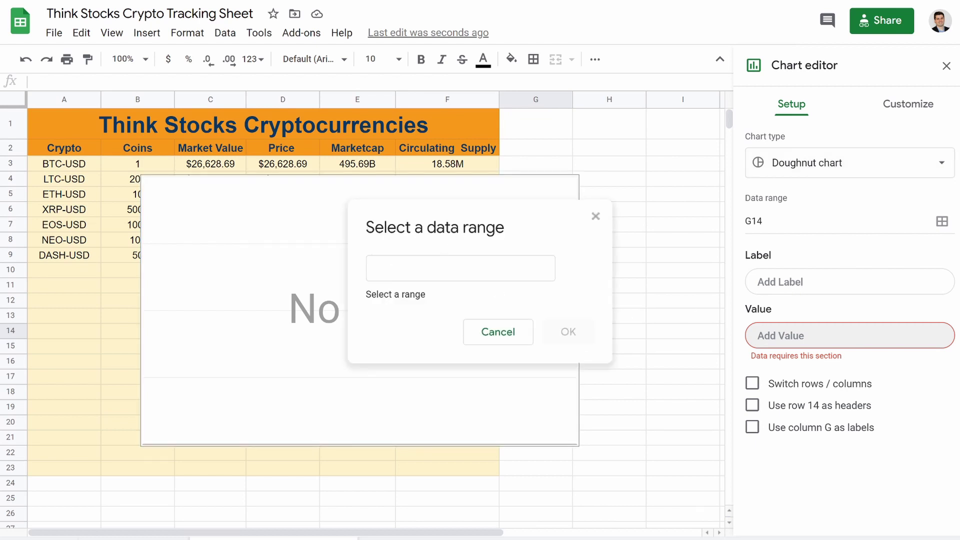
left_click(61, 159)
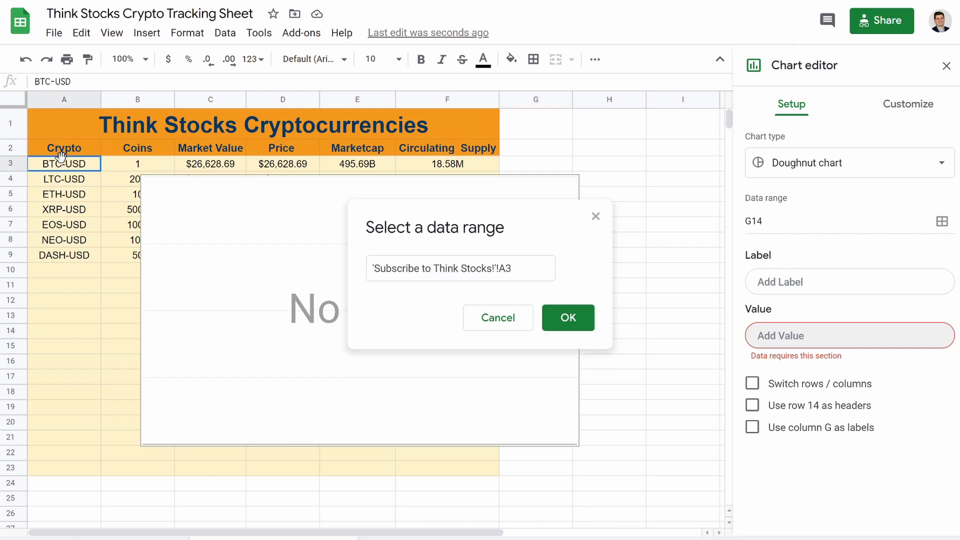
left_click_drag(61, 159, 58, 470)
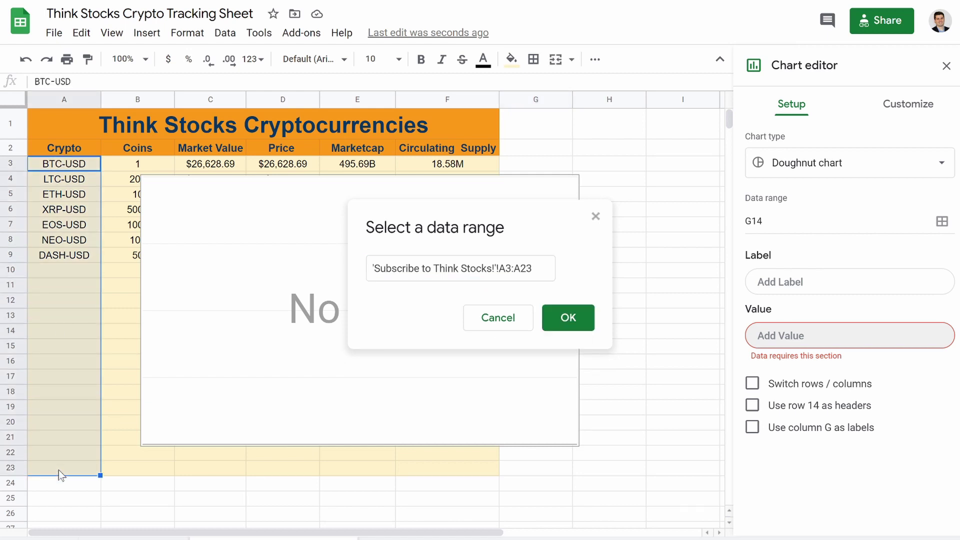
left_click(569, 325)
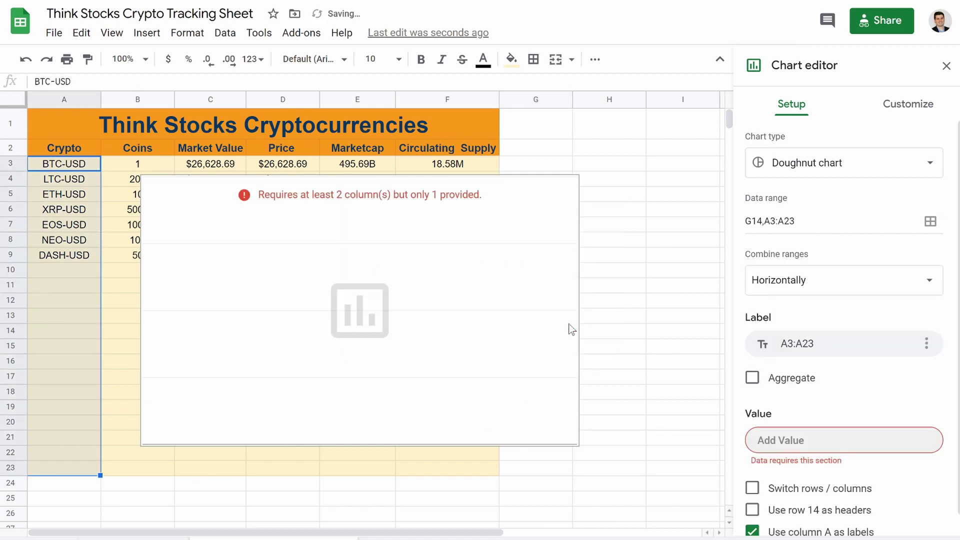
Step: Set the chart's value range to C3:C23
left_click(765, 443)
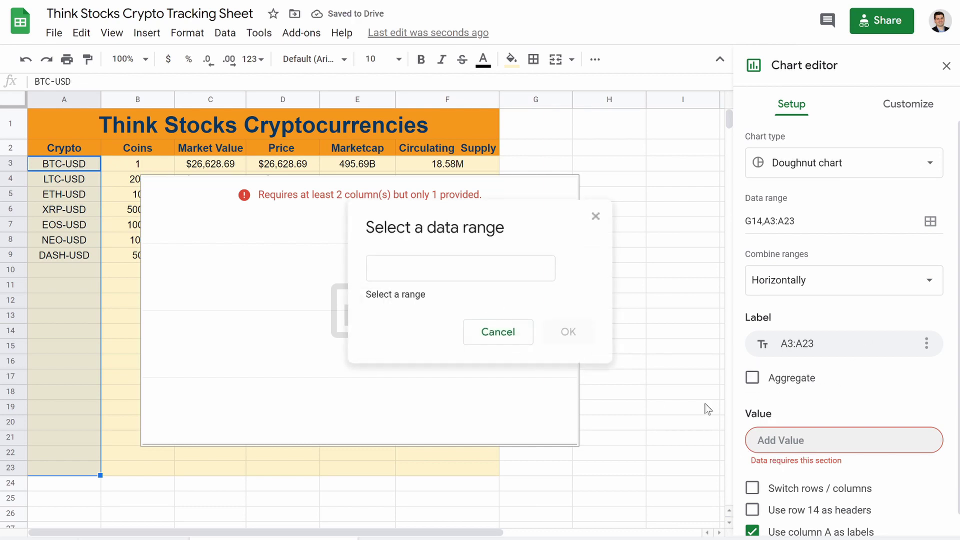
left_click(456, 270)
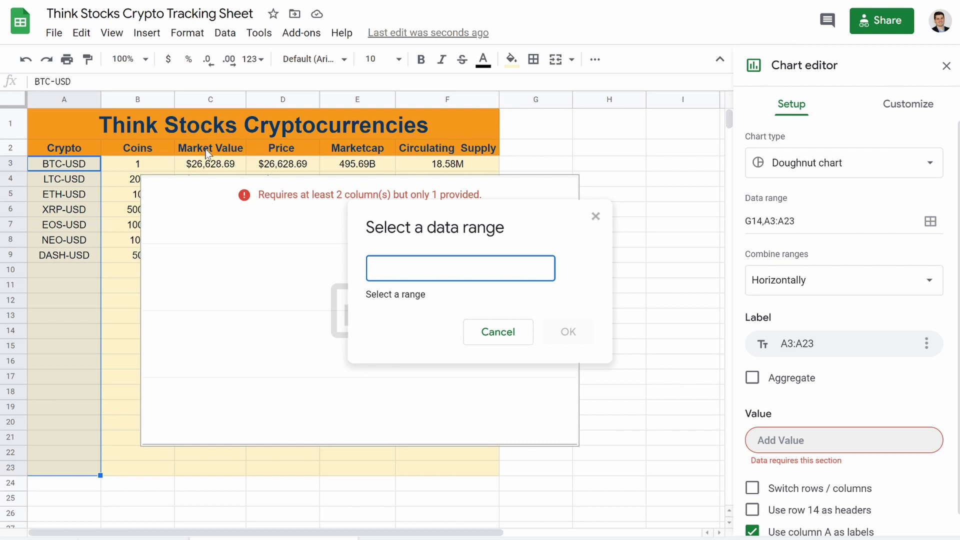
left_click(210, 165)
left_click_drag(209, 165, 238, 478)
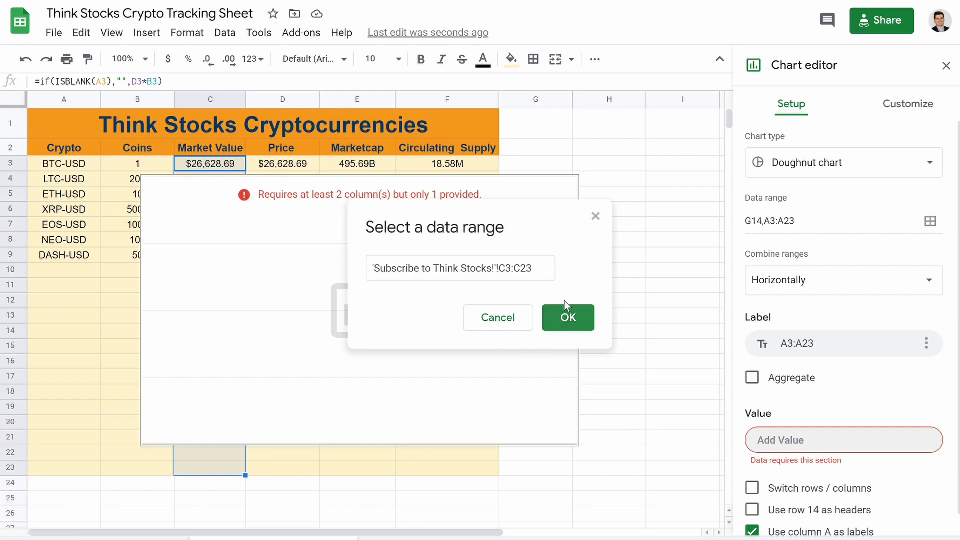
left_click(569, 318)
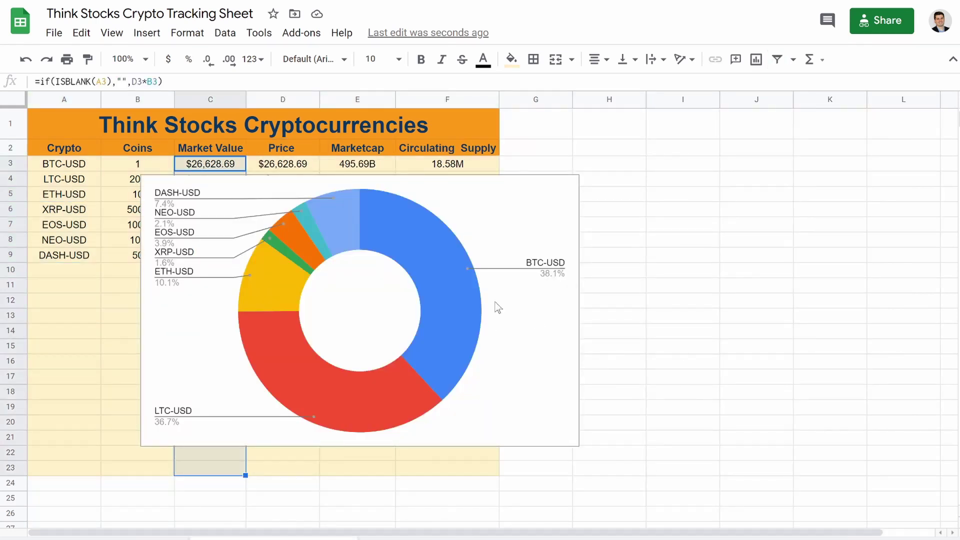
Step: Change the doughnut chart's type to 3D pie chart
left_click(488, 339)
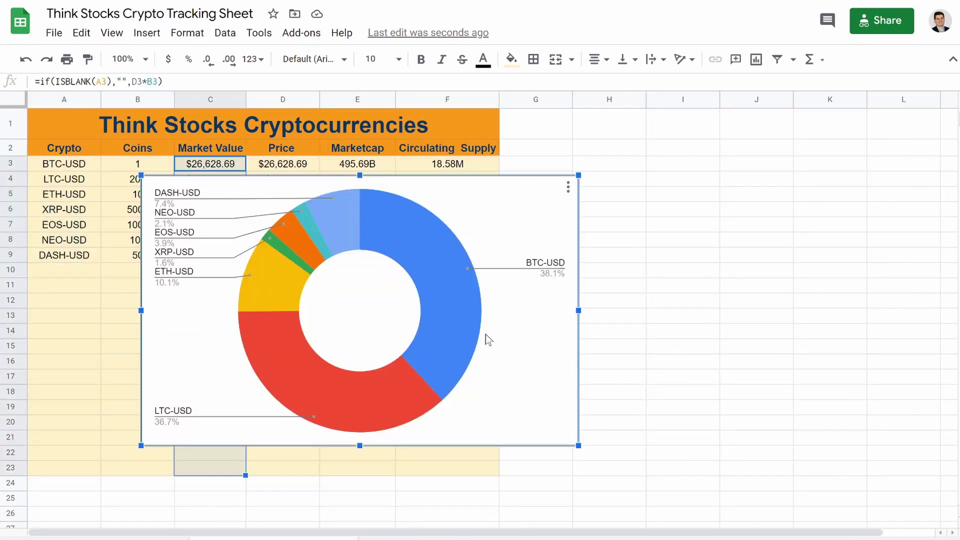
double_click(486, 335)
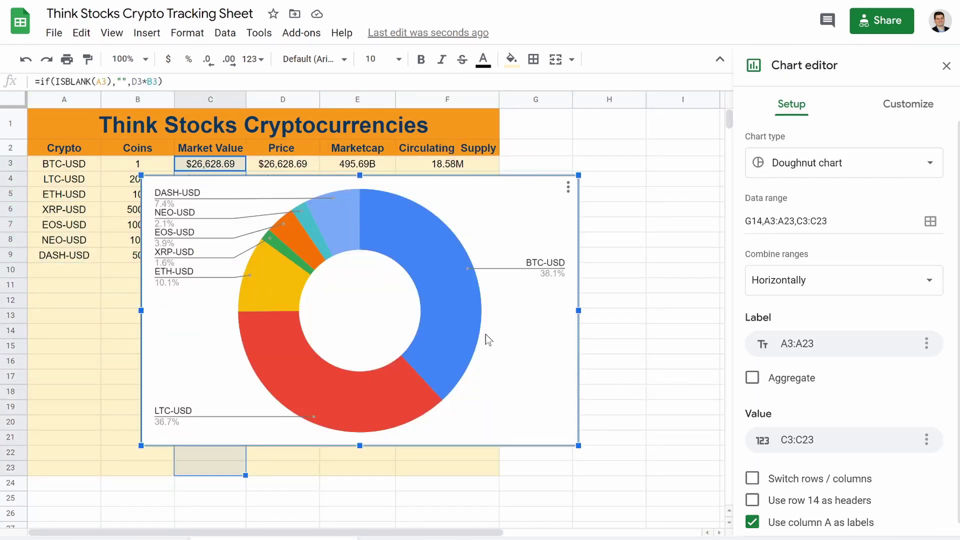
left_click(869, 162)
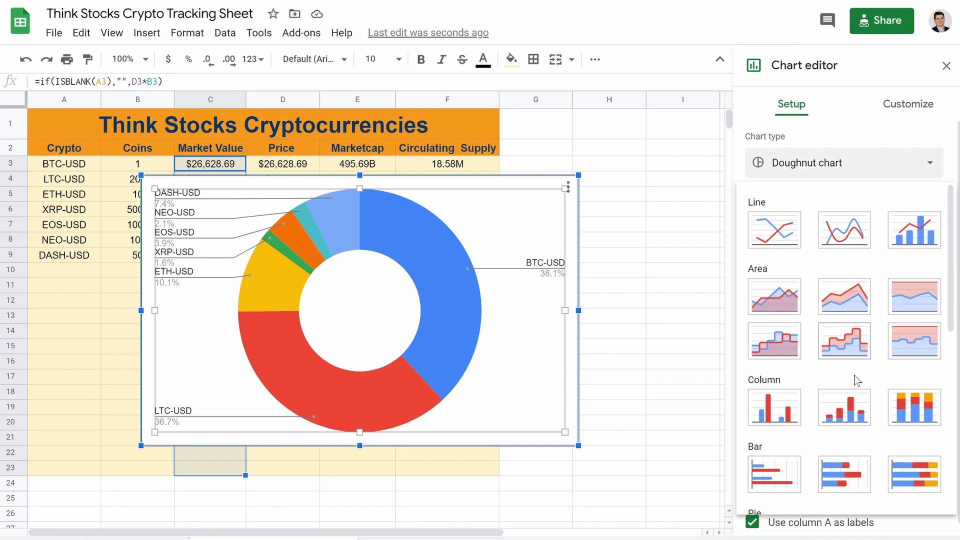
scroll(857, 382, "down", 5)
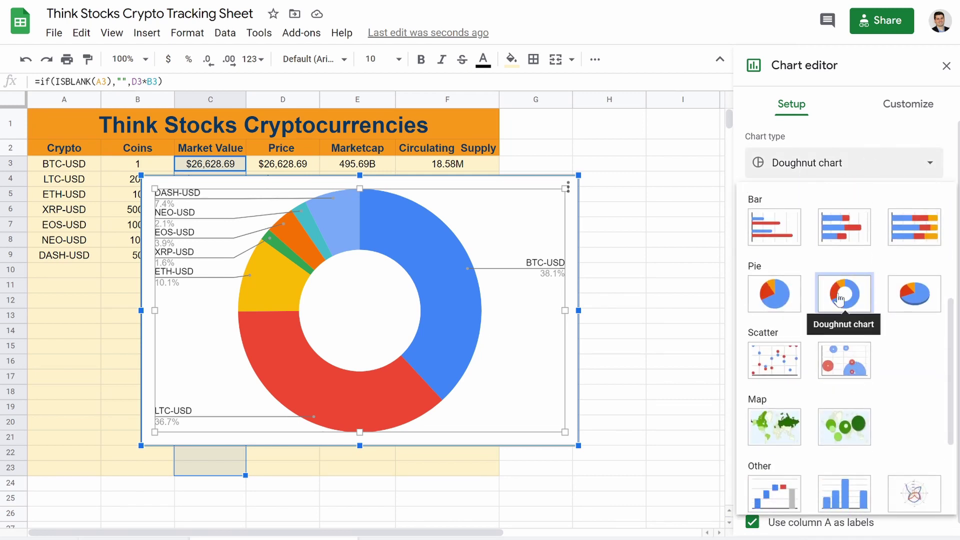
left_click(918, 297)
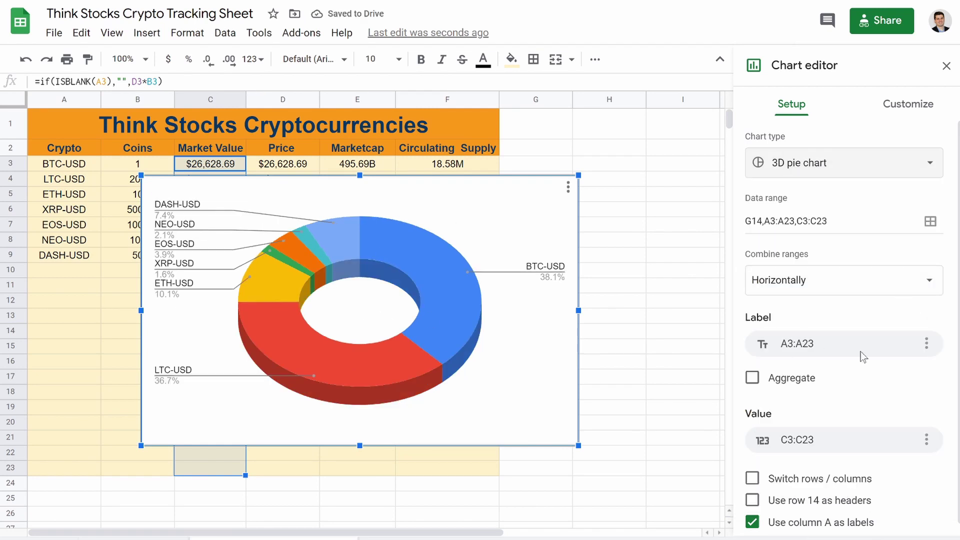
left_click(883, 105)
Step: Enter 'My Crypto Wallet' as the chart title
left_click(758, 322)
left_click(756, 275)
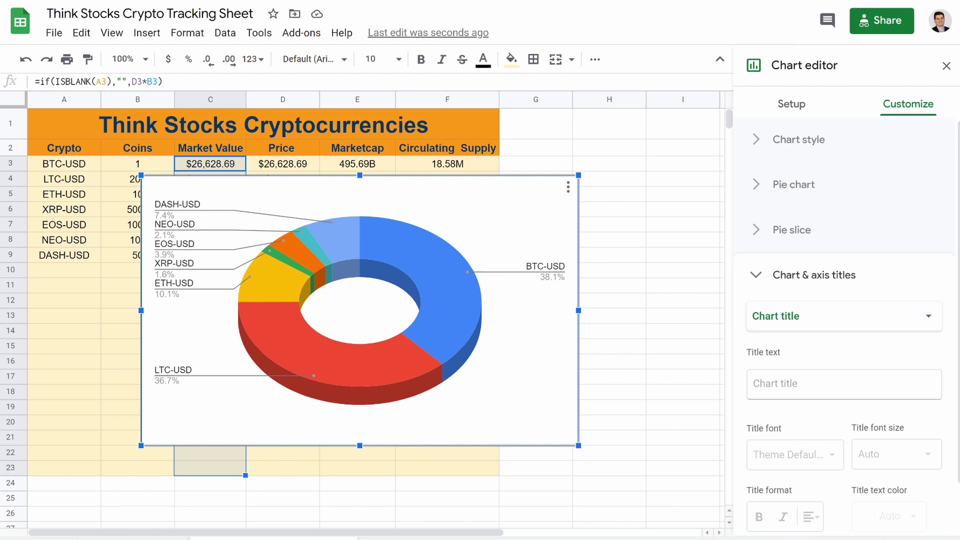
left_click(825, 385)
type("My Wal")
key("BackSpace")
key("BackSpace")
key("BackSpace")
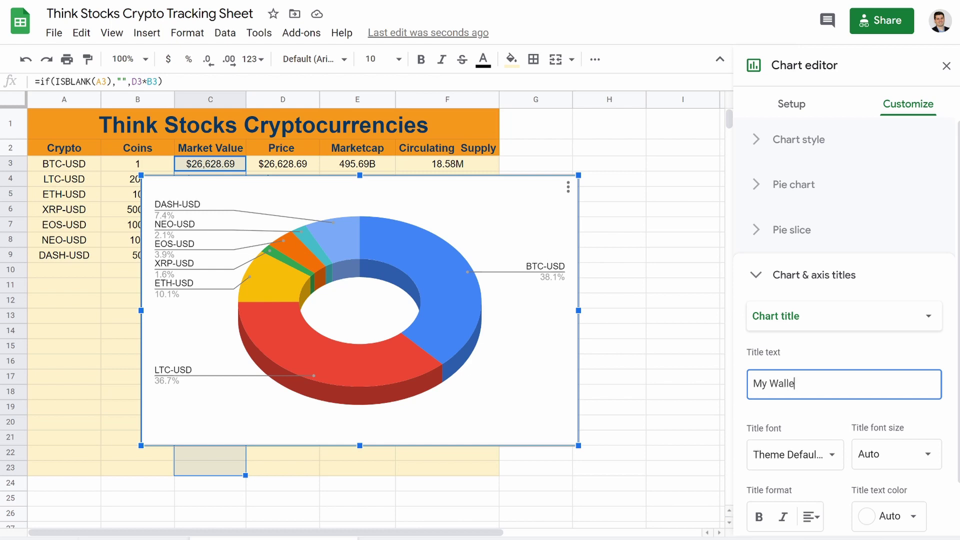
left_click(769, 383)
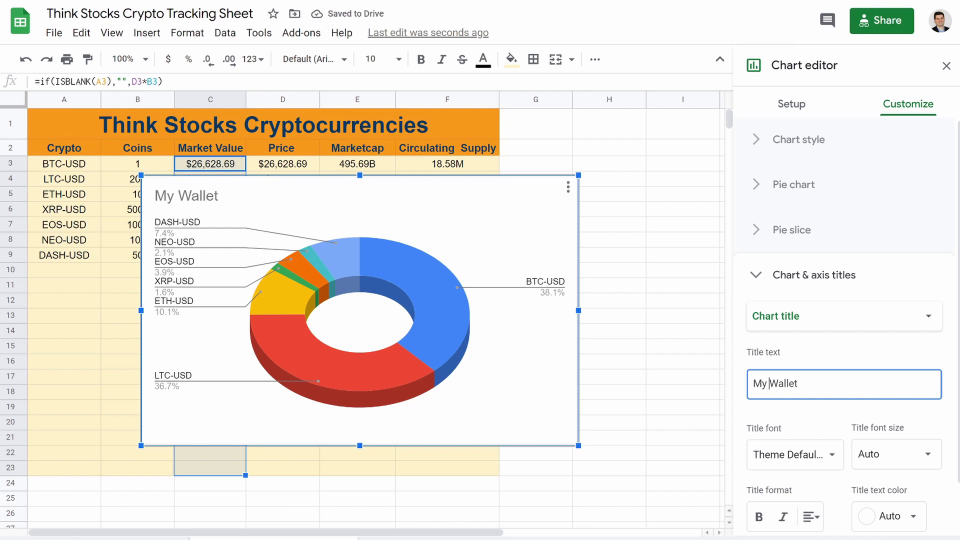
type("Cry")
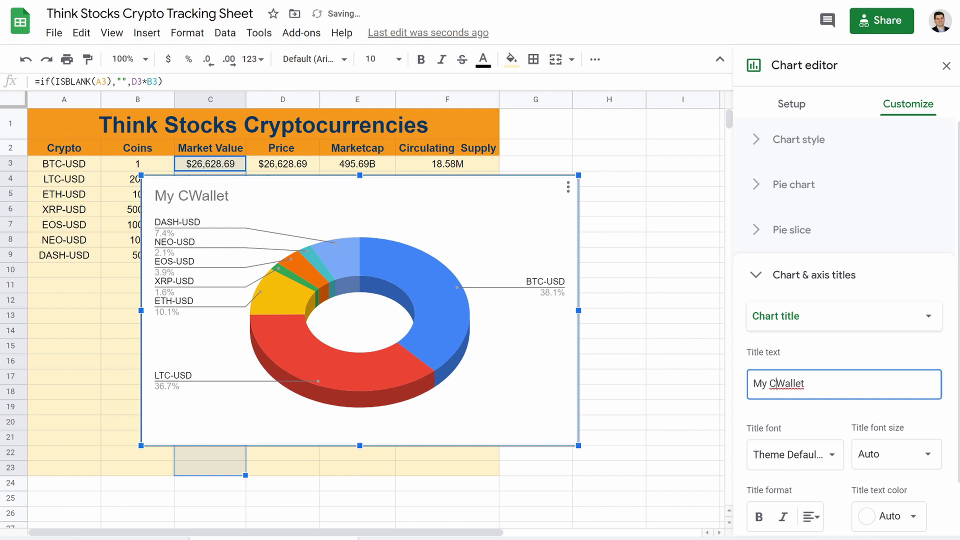
type("pto")
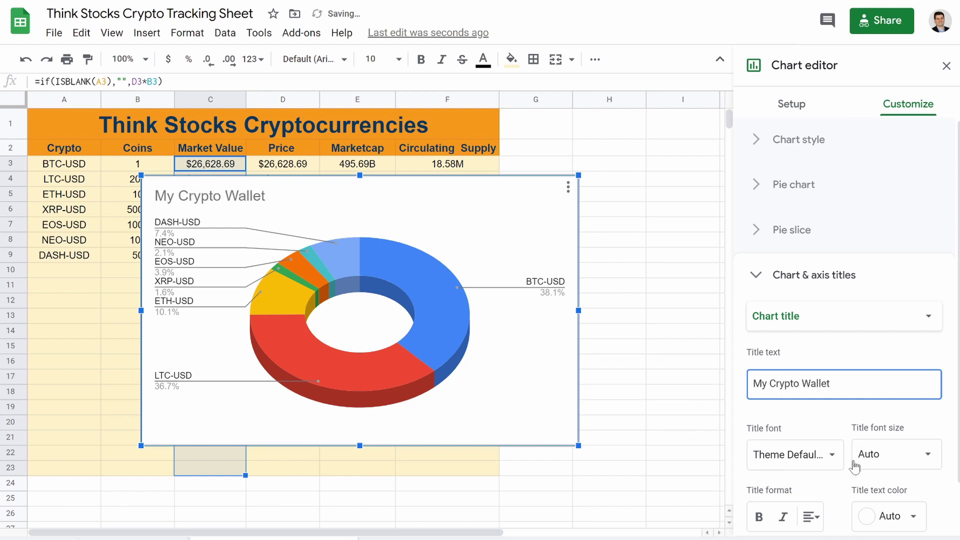
Step: Format the chart title bold, black, centred, at font size 24
left_click(759, 518)
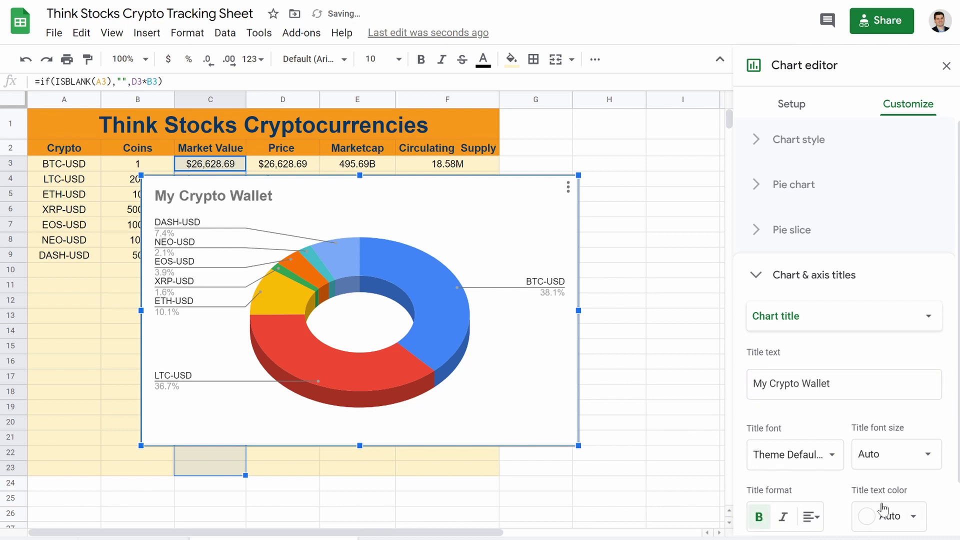
left_click(905, 517)
left_click(764, 289)
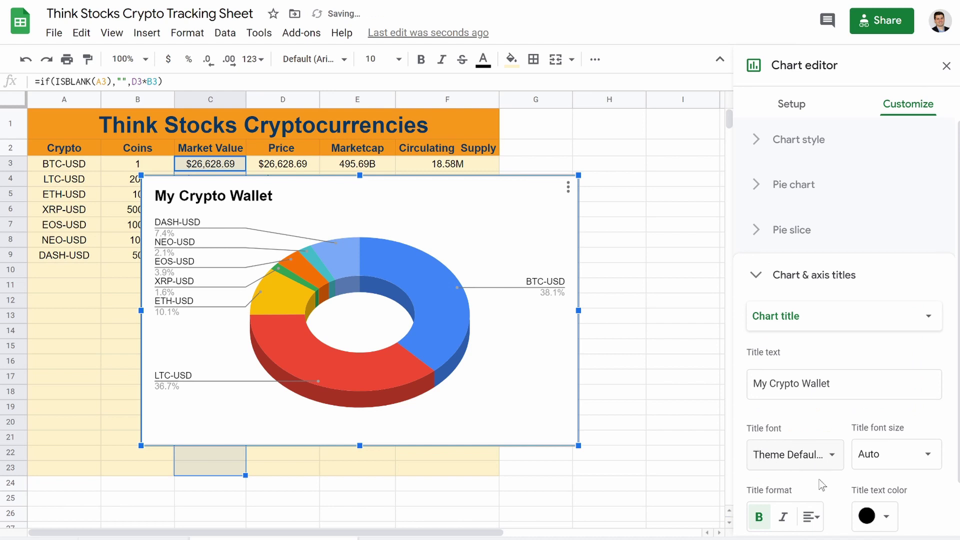
left_click(812, 517)
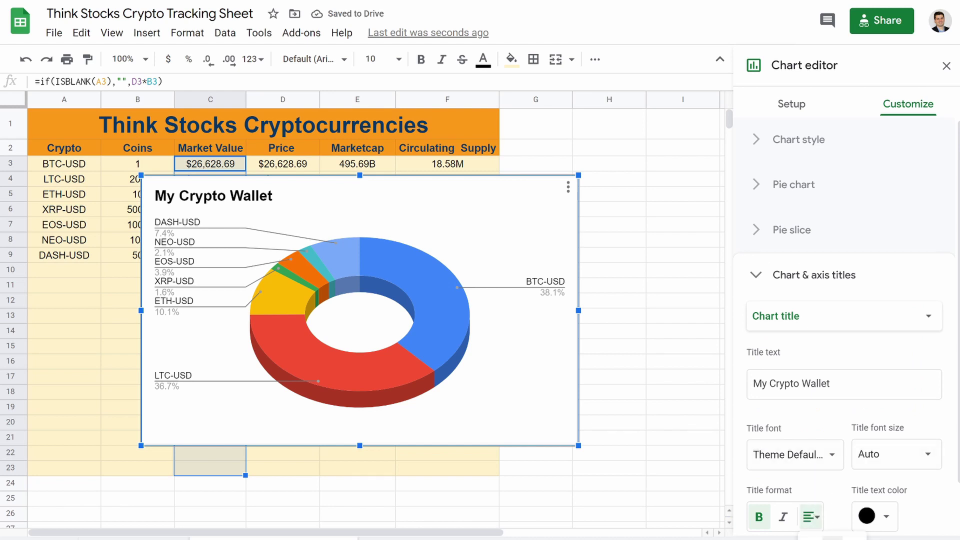
left_click(812, 510)
left_click(884, 466)
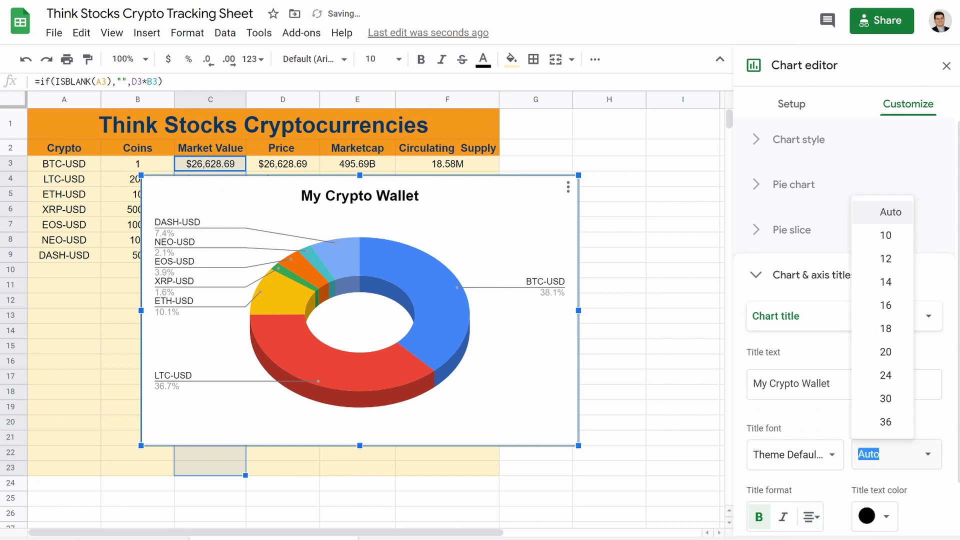
left_click(884, 376)
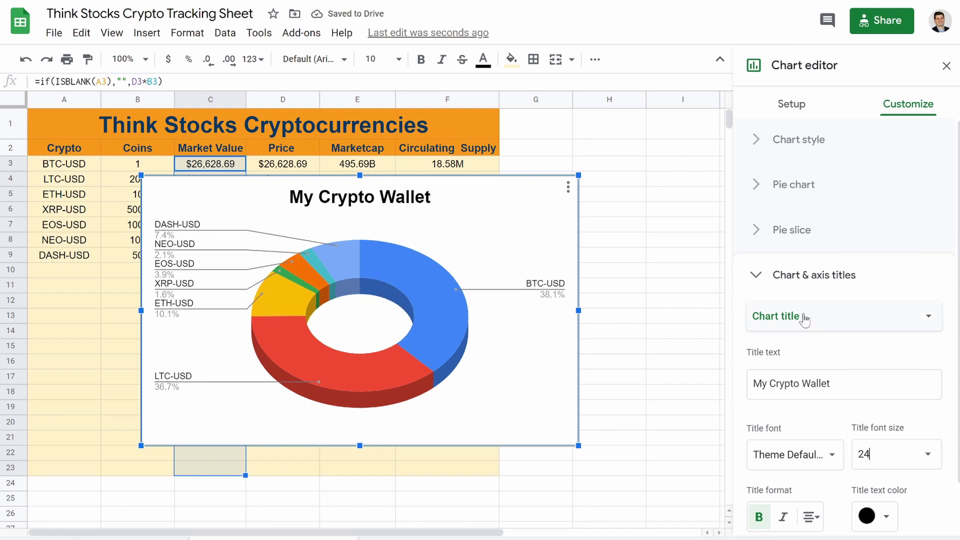
left_click(758, 280)
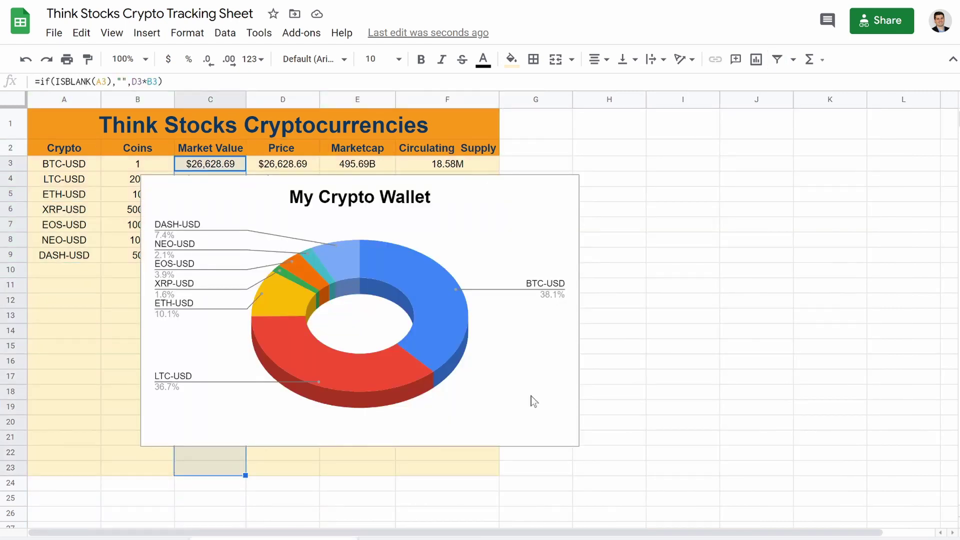
double_click(535, 401)
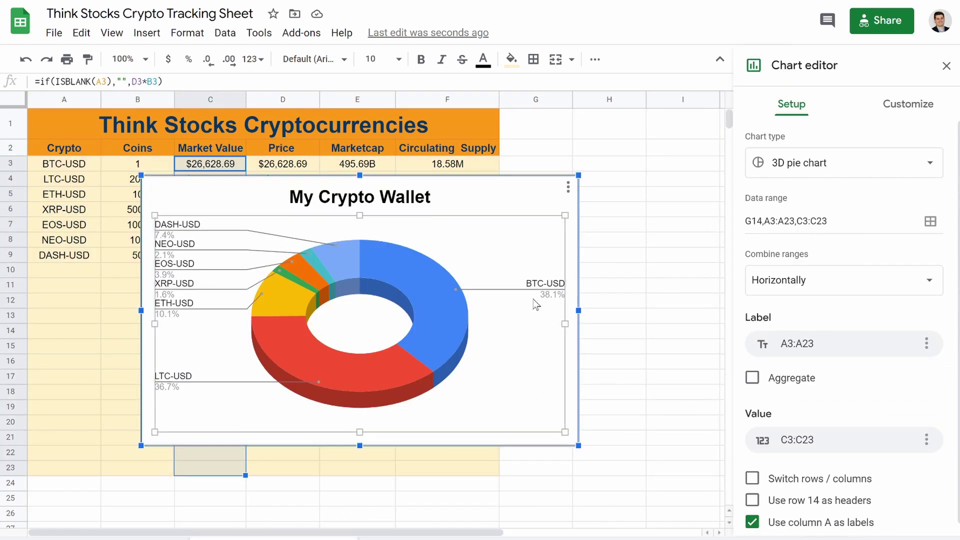
left_click(527, 200)
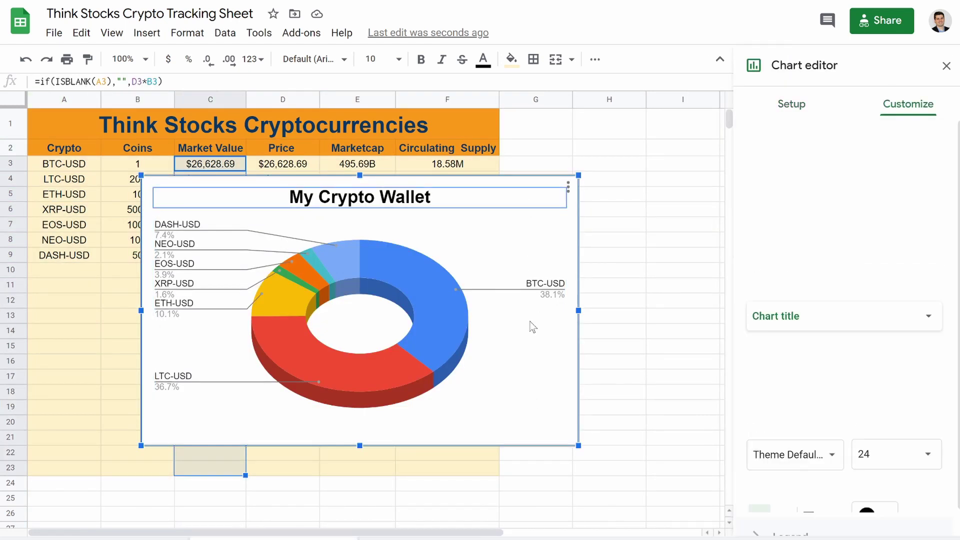
left_click(539, 346)
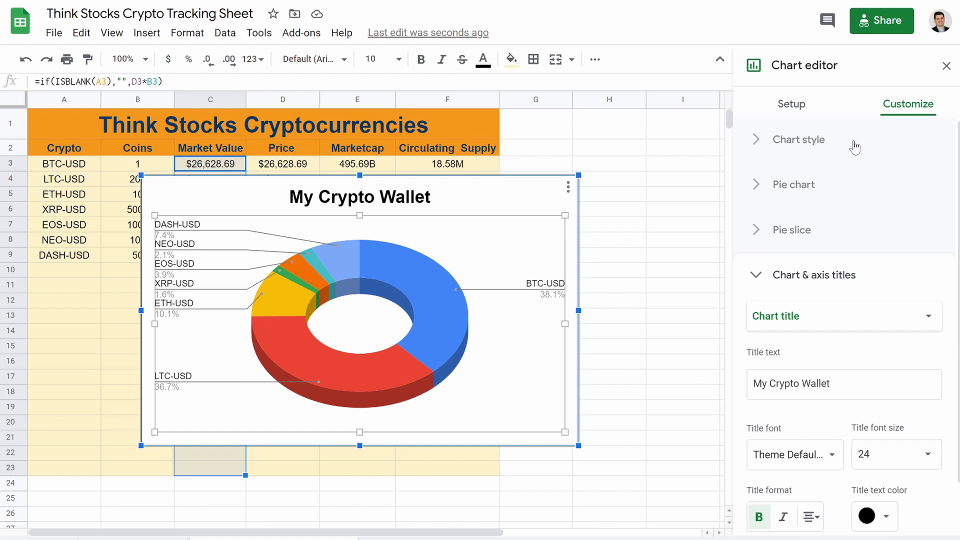
left_click(754, 272)
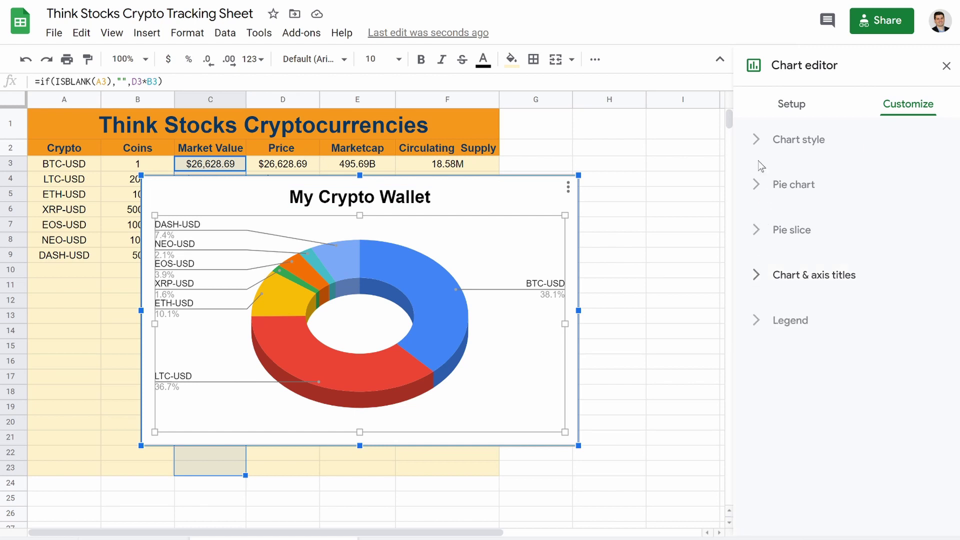
Step: Set the My Crypto Wallet chart background to light lavender and select the BTC-USD slice
left_click(756, 141)
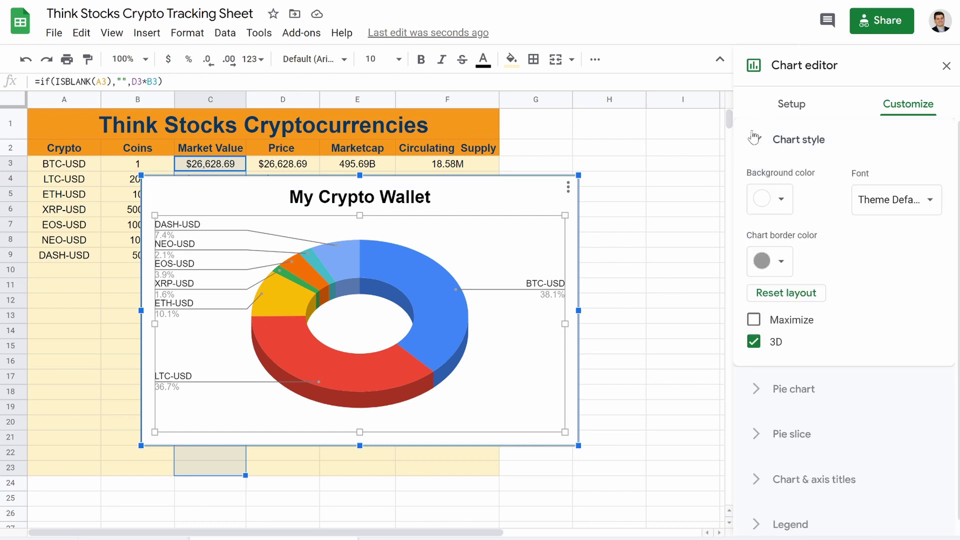
left_click(775, 198)
left_click(893, 292)
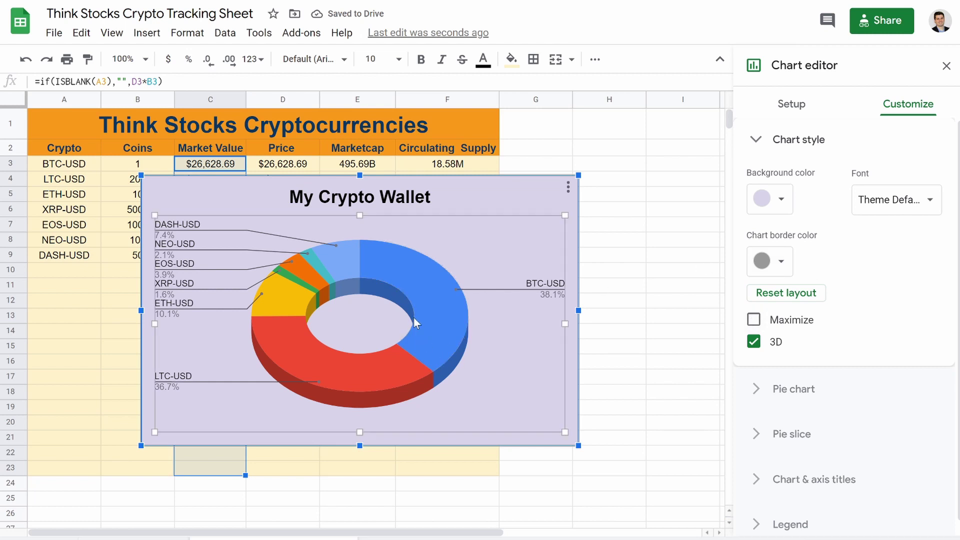
left_click(430, 314)
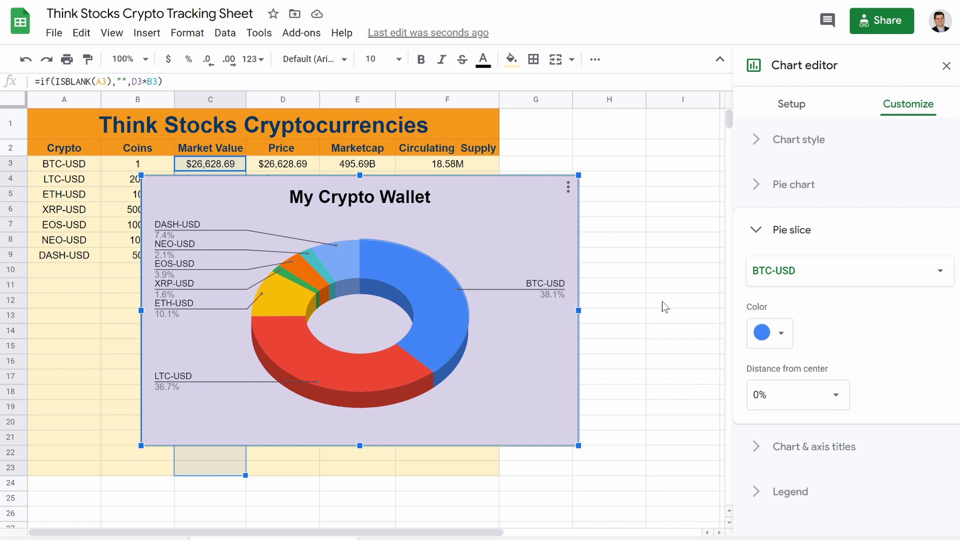
Step: Colour the BTC-USD slice orange and the LTC-USD slice blue
left_click(778, 336)
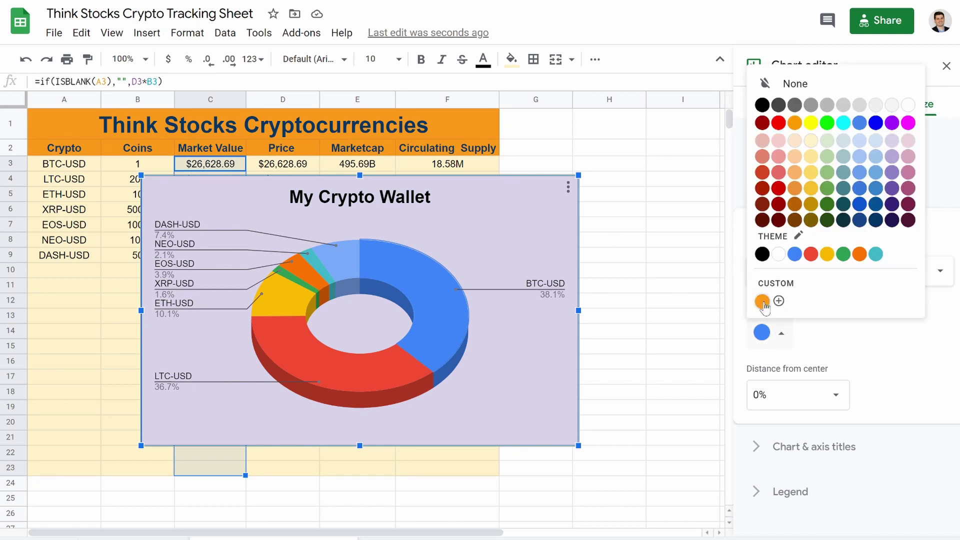
left_click(762, 301)
left_click(361, 374)
left_click(770, 336)
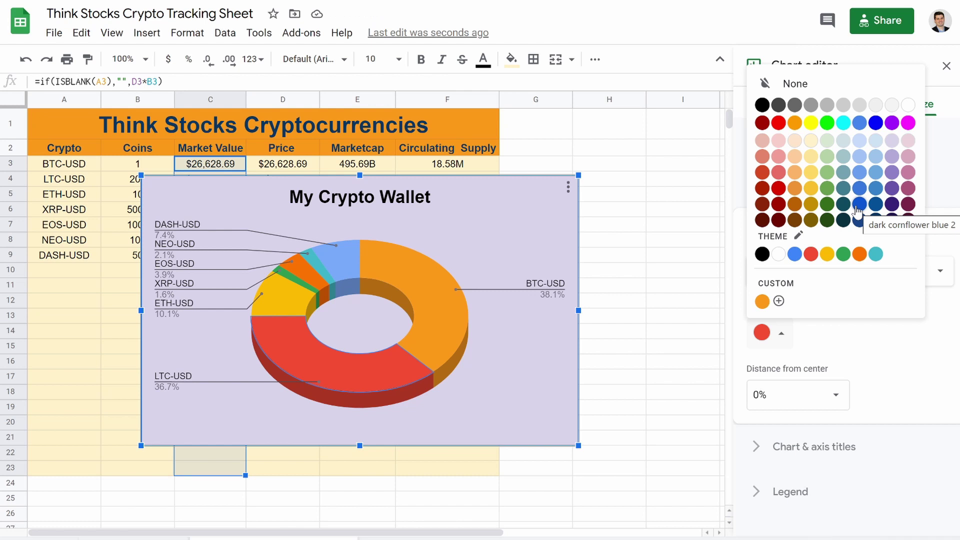
left_click(876, 122)
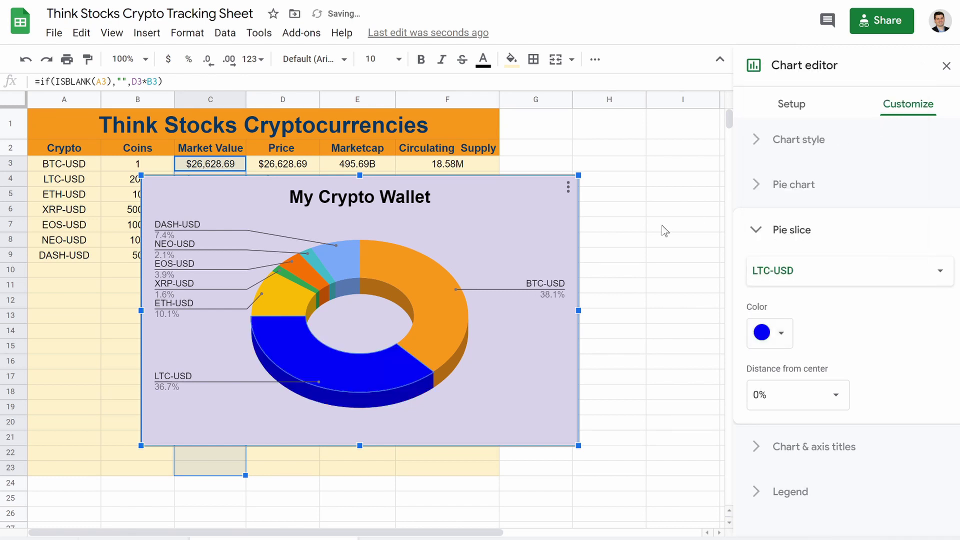
Step: Colour the ETH-USD slice light gray, XRP-USD black and EOS-USD dark grey
left_click(275, 304)
left_click(775, 333)
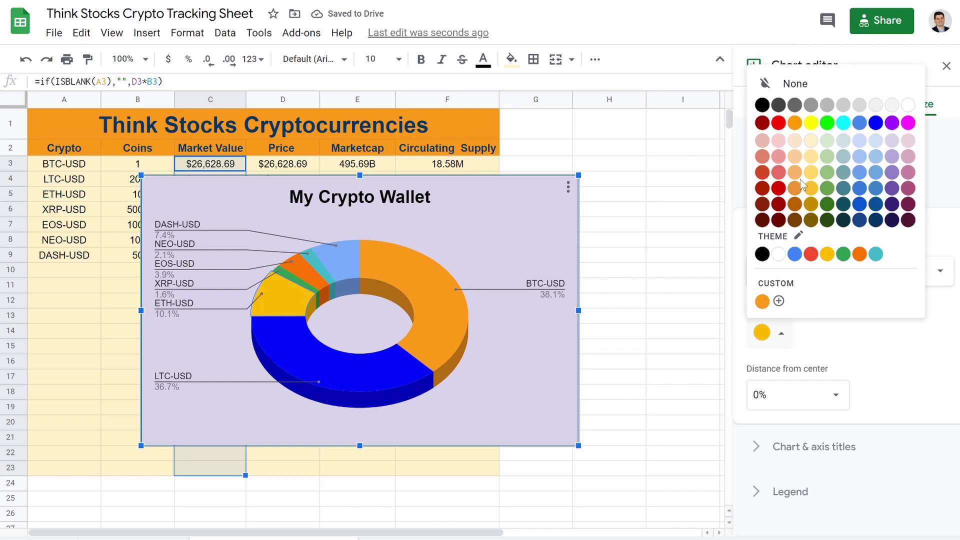
left_click(844, 105)
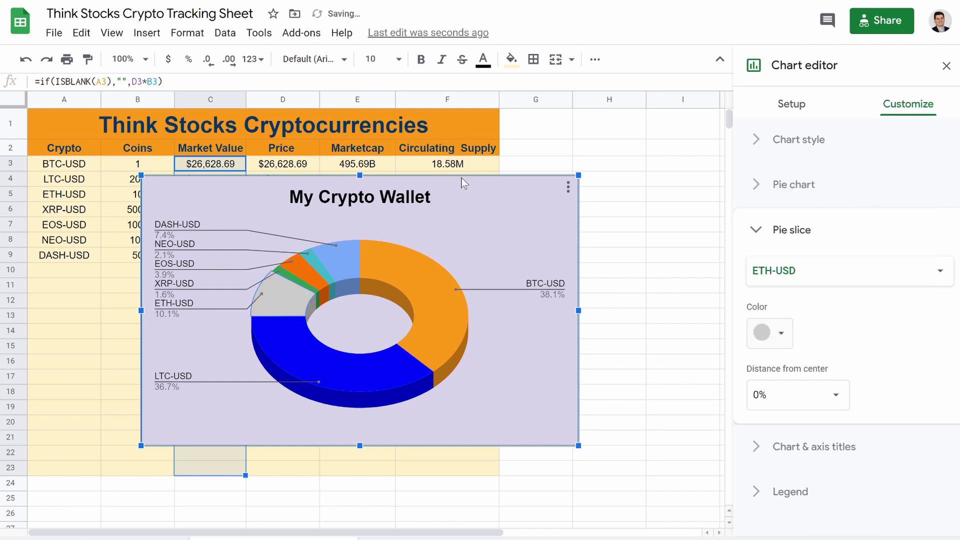
left_click(283, 274)
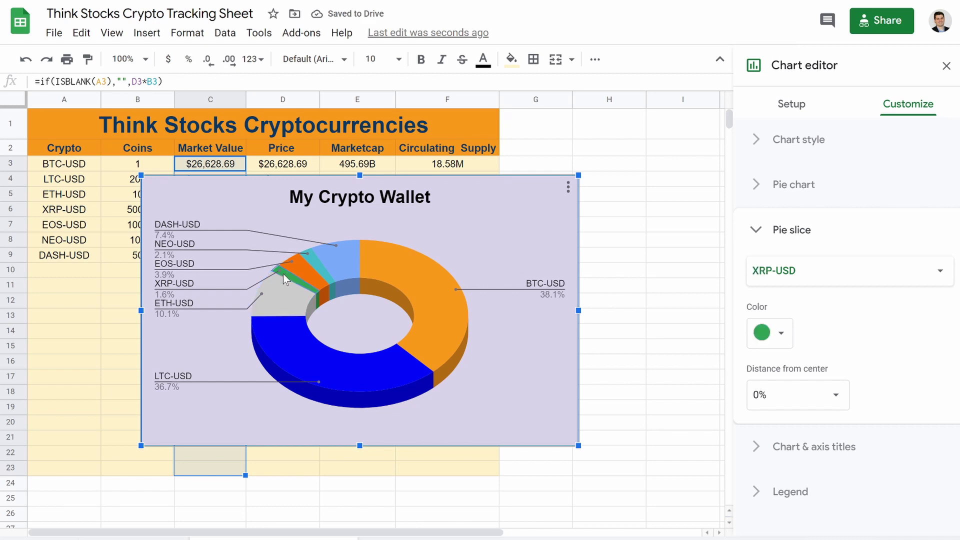
left_click(780, 333)
left_click(762, 105)
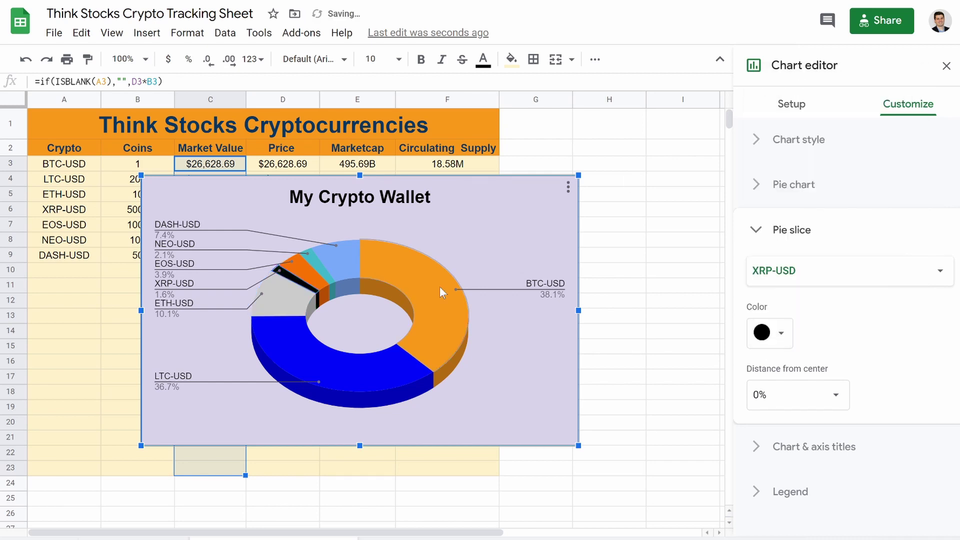
left_click(301, 266)
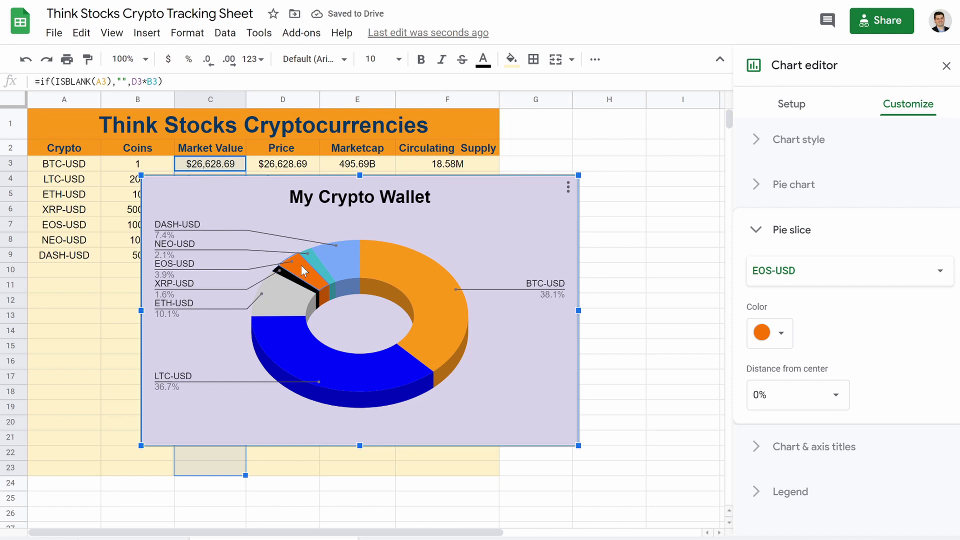
left_click(783, 333)
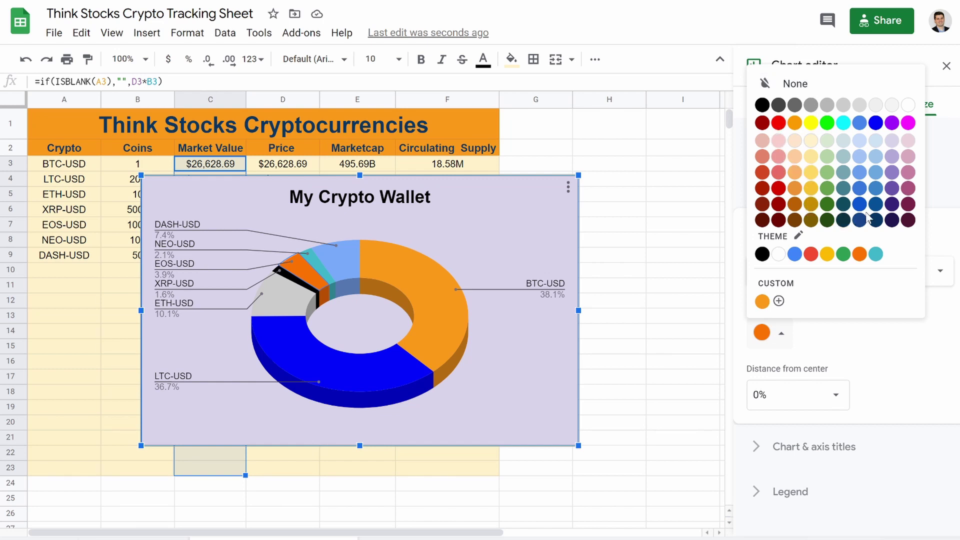
left_click(793, 106)
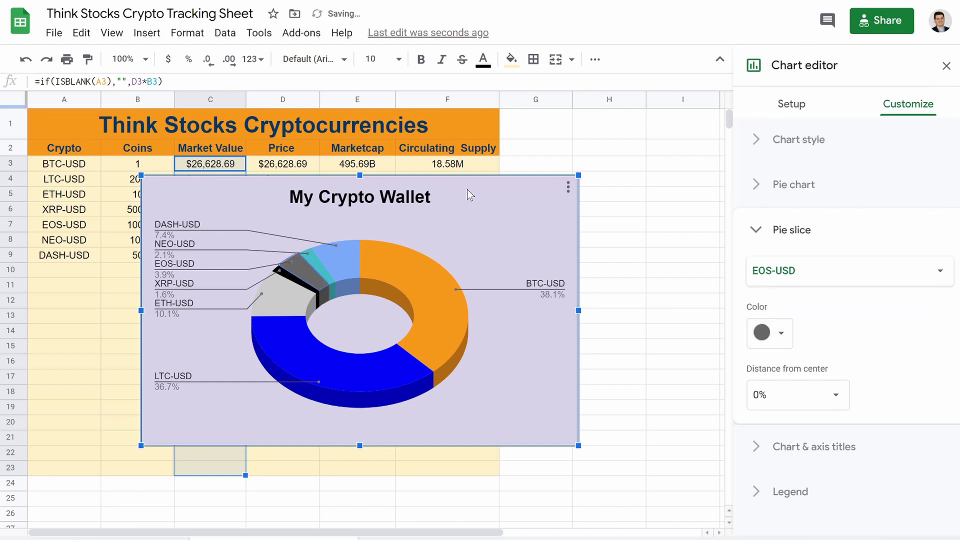
Step: Colour the NEO-USD slice bright green and the DASH-USD slice medium blue
left_click(316, 256)
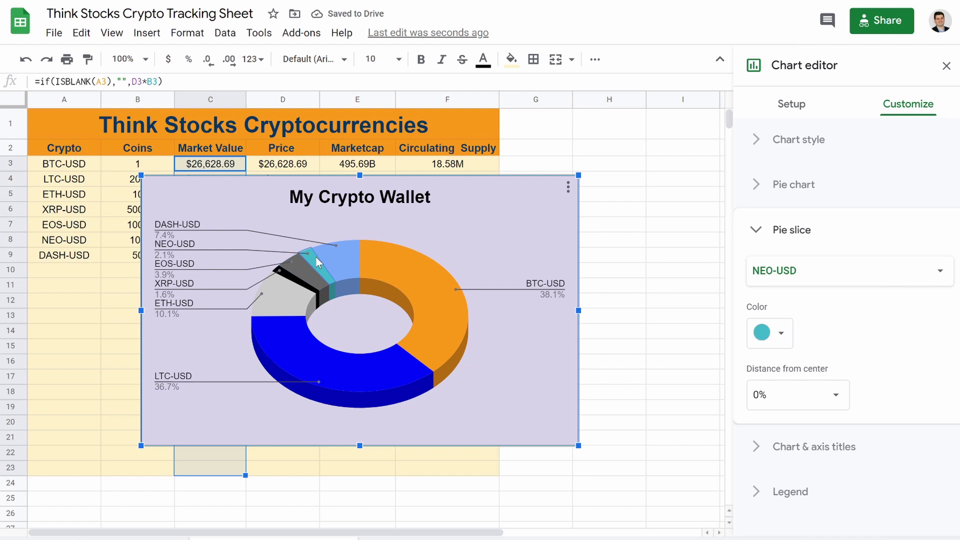
left_click(780, 334)
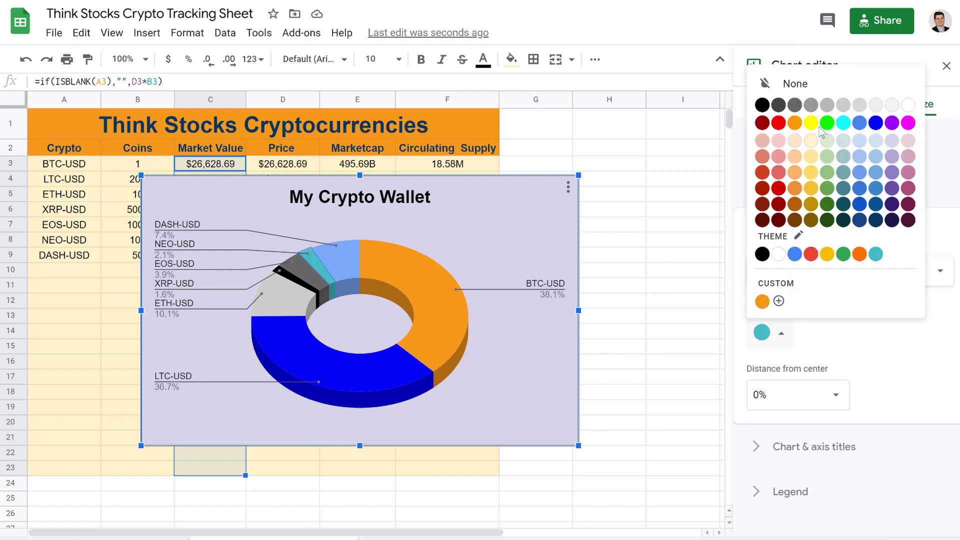
left_click(827, 123)
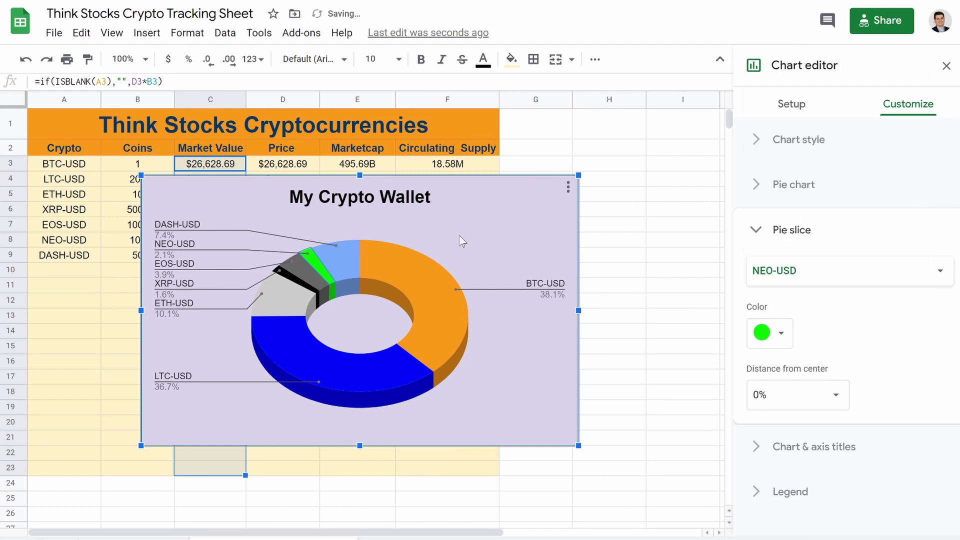
left_click(347, 255)
left_click(774, 336)
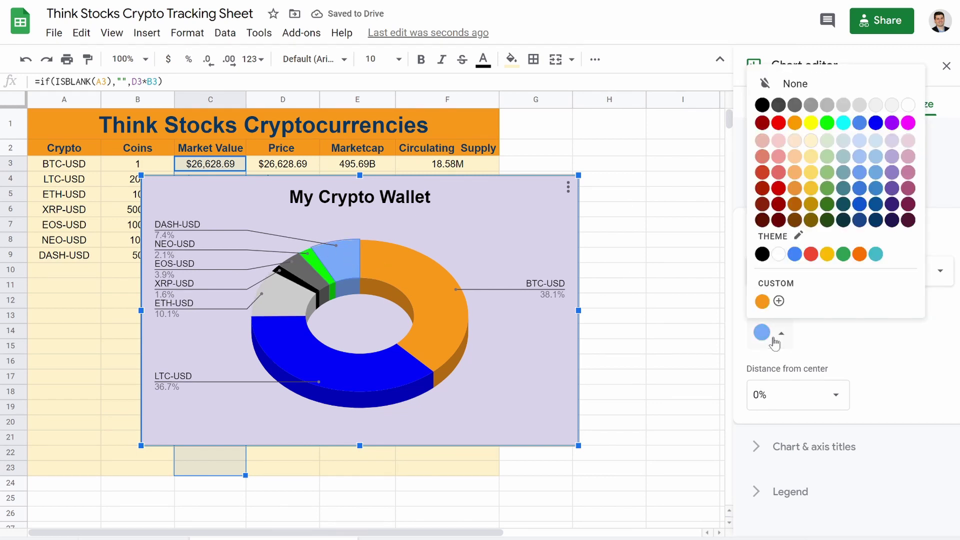
left_click(878, 189)
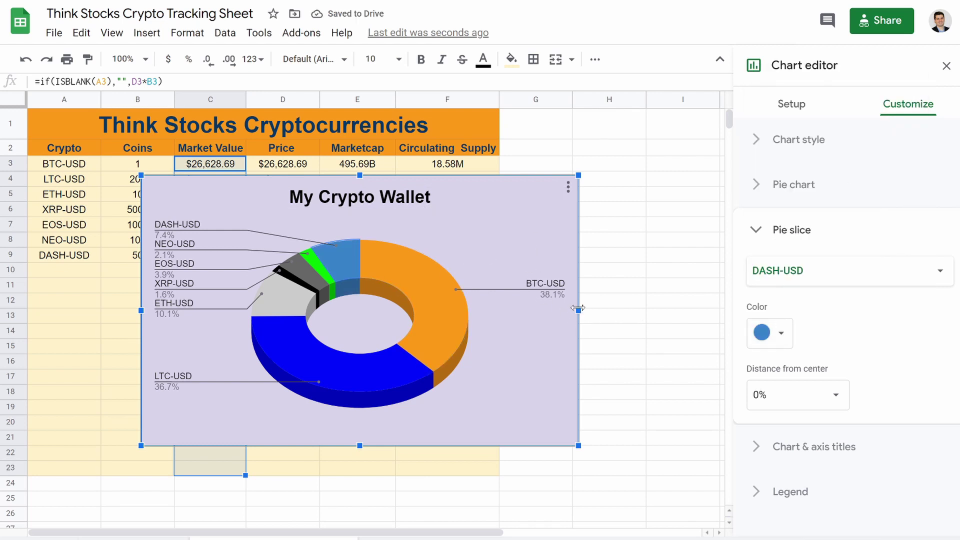
Step: Shrink the doughnut chart, move it beside the data table, and close the chart editor
left_click_drag(579, 308, 487, 306)
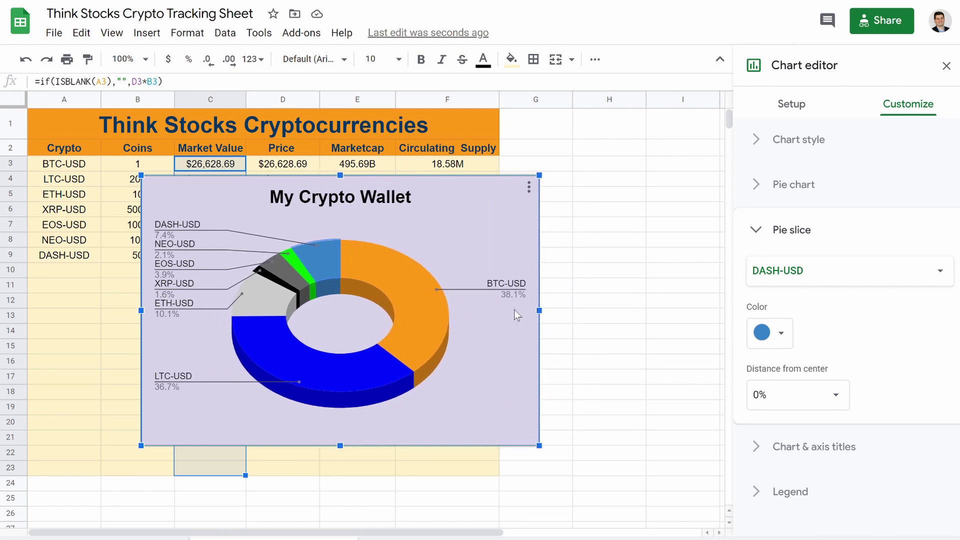
left_click_drag(510, 310, 497, 310)
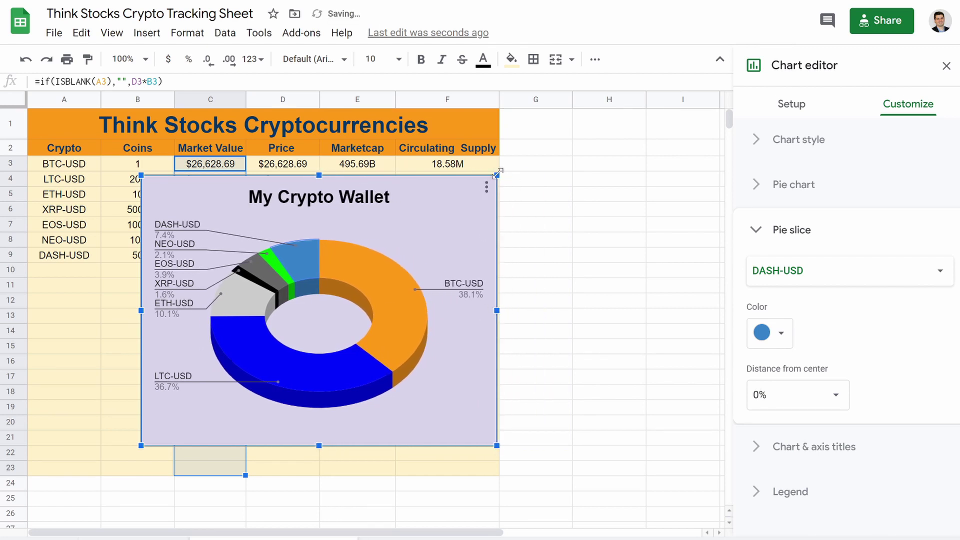
left_click_drag(496, 173, 438, 220)
left_click_drag(442, 334, 459, 333)
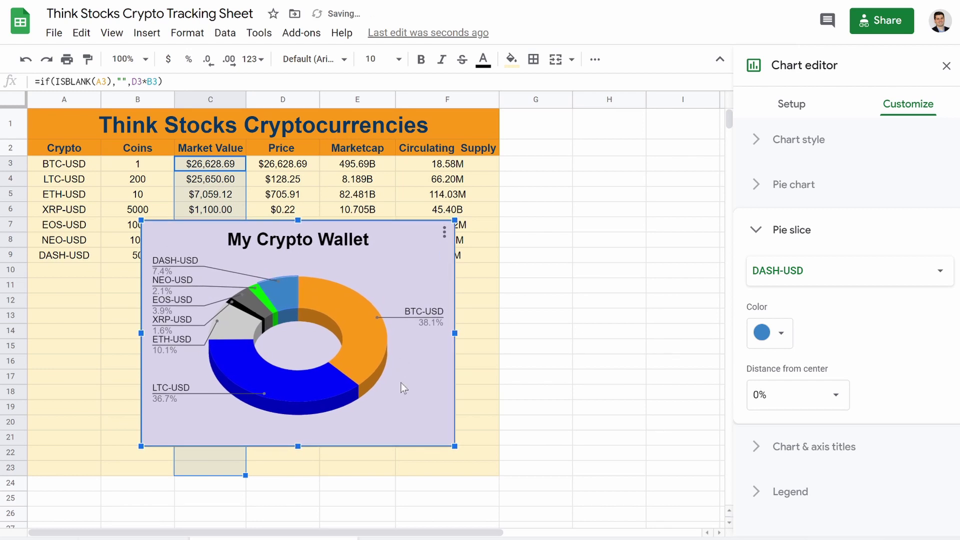
left_click_drag(403, 385, 742, 305)
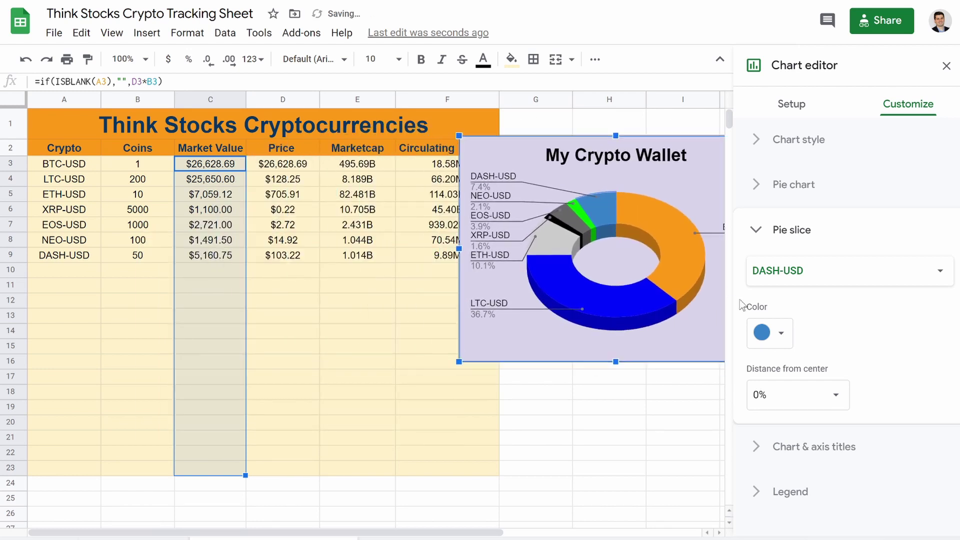
left_click(947, 66)
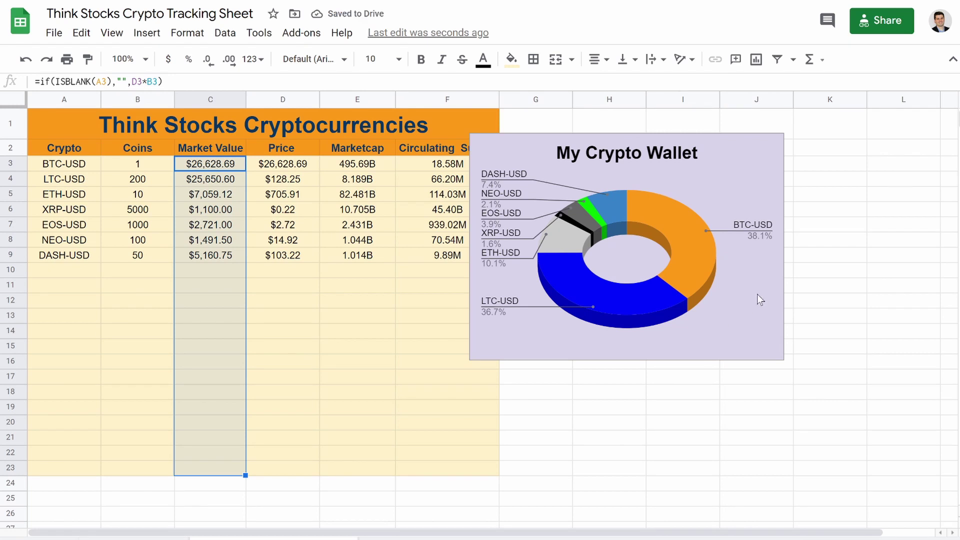
Step: Nudge the doughnut chart up beside the table and shorten it from the bottom
left_click_drag(740, 313, 773, 287)
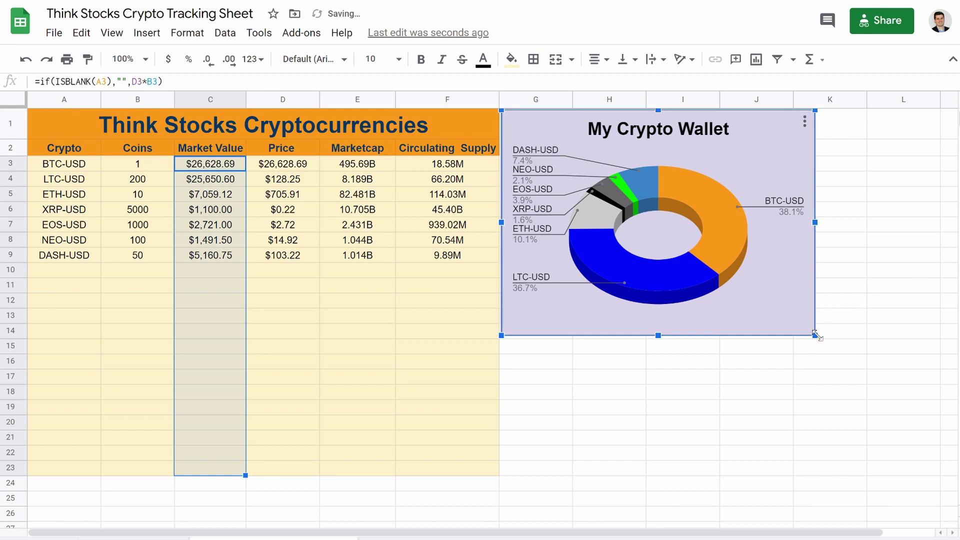
left_click_drag(816, 336, 803, 327)
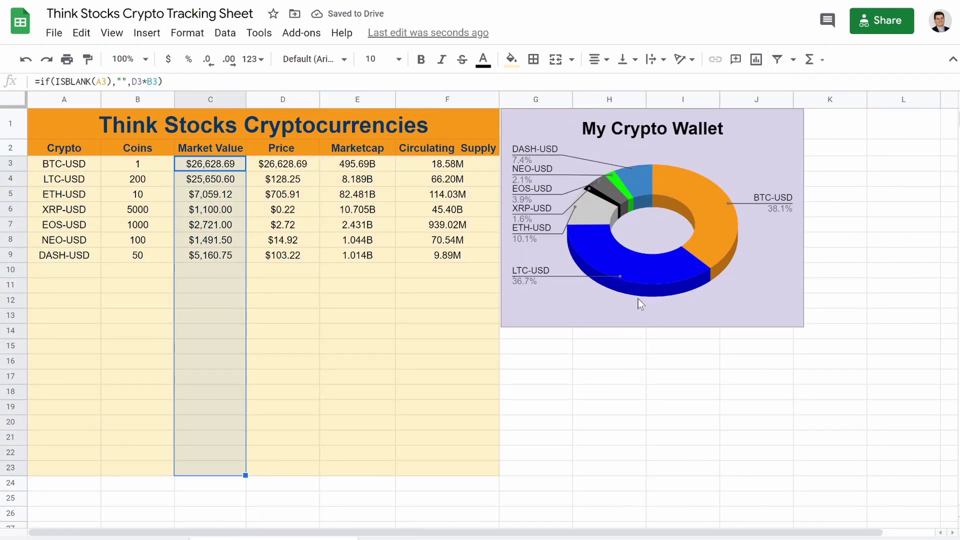
left_click(638, 299)
left_click_drag(654, 328, 654, 292)
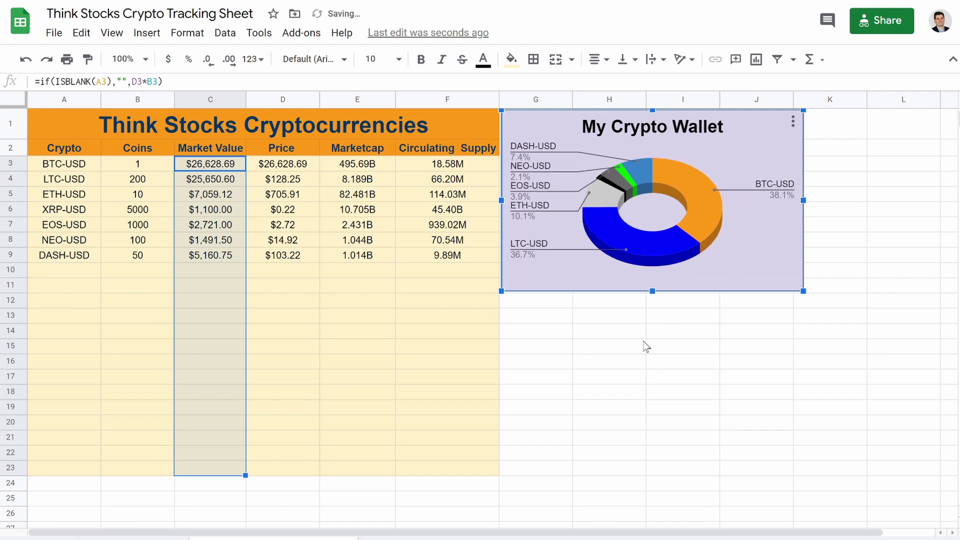
left_click(672, 351)
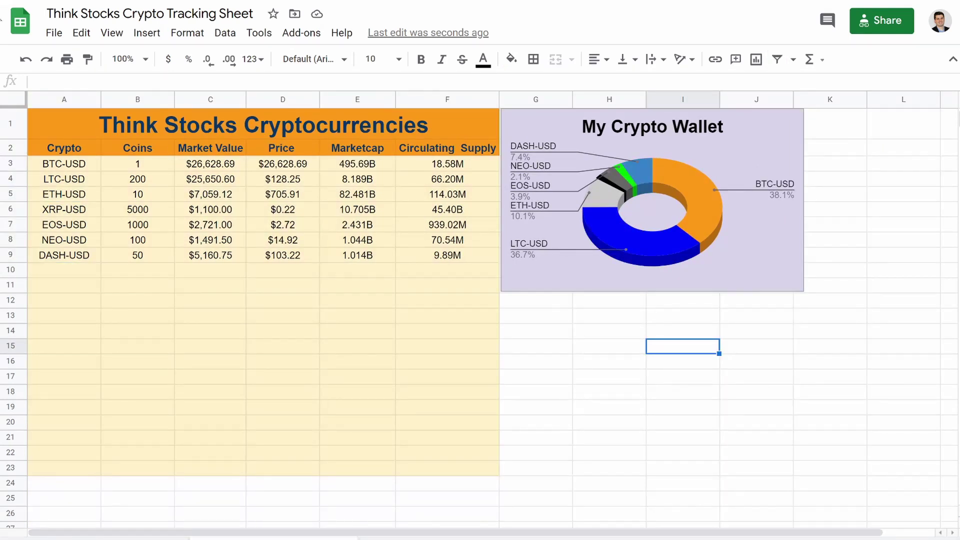
Step: Insert a new chart and set its type to a plain column chart
left_click(144, 35)
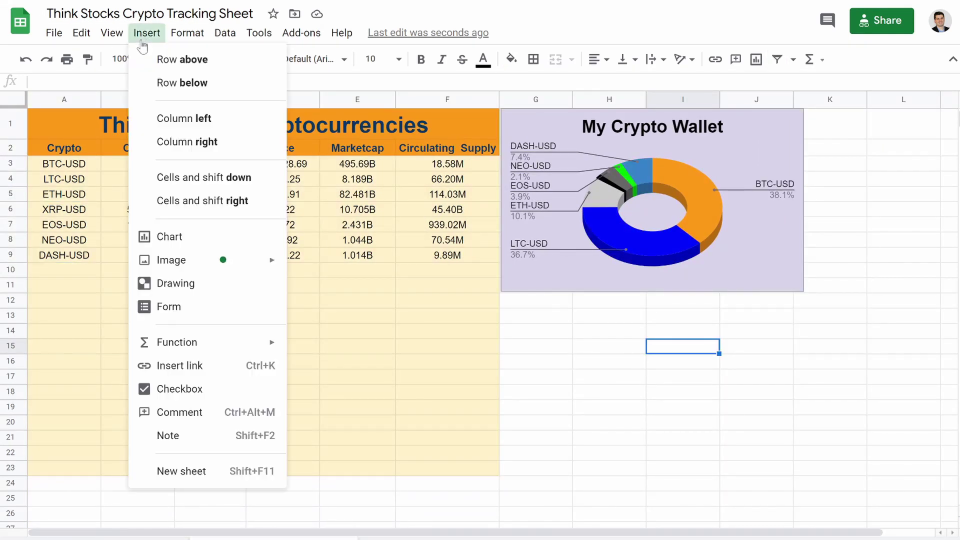
left_click(202, 240)
left_click(862, 174)
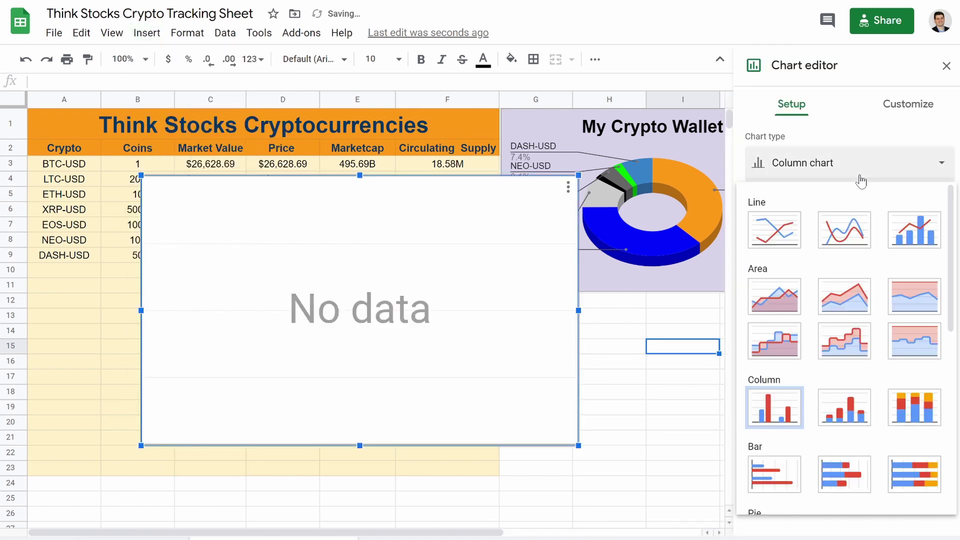
scroll(855, 347, "down", 3)
scroll(855, 346, "down", 3)
scroll(826, 439, "down", 2)
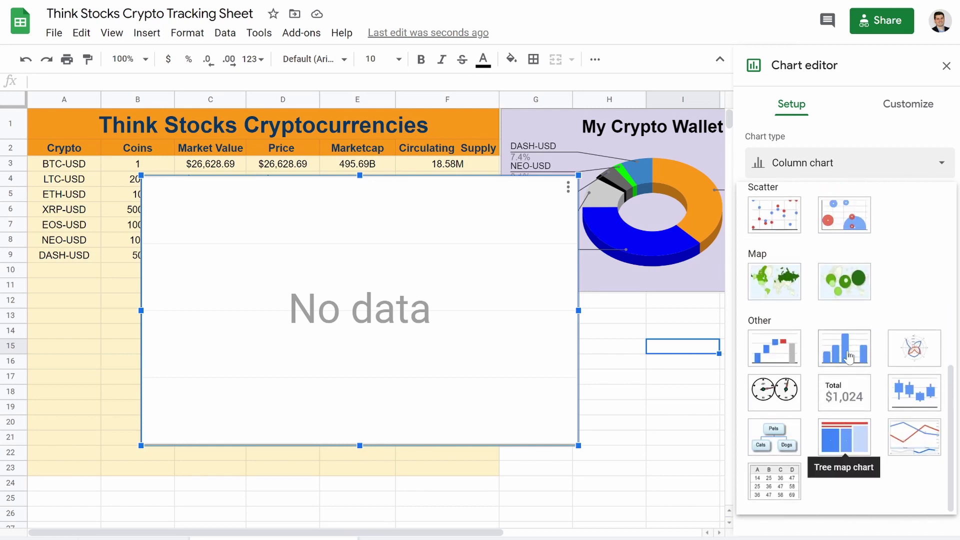
scroll(845, 352, "up", 6)
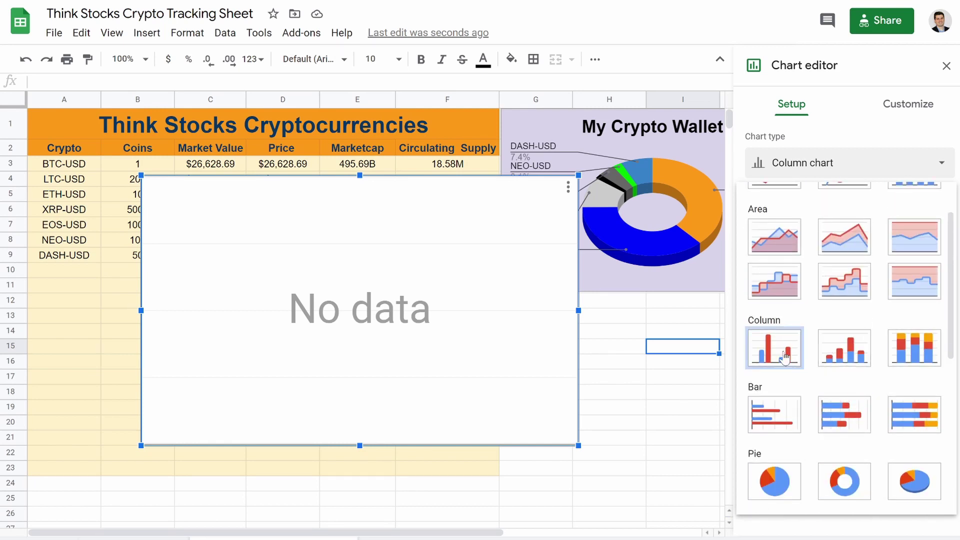
scroll(768, 346, "up", 1)
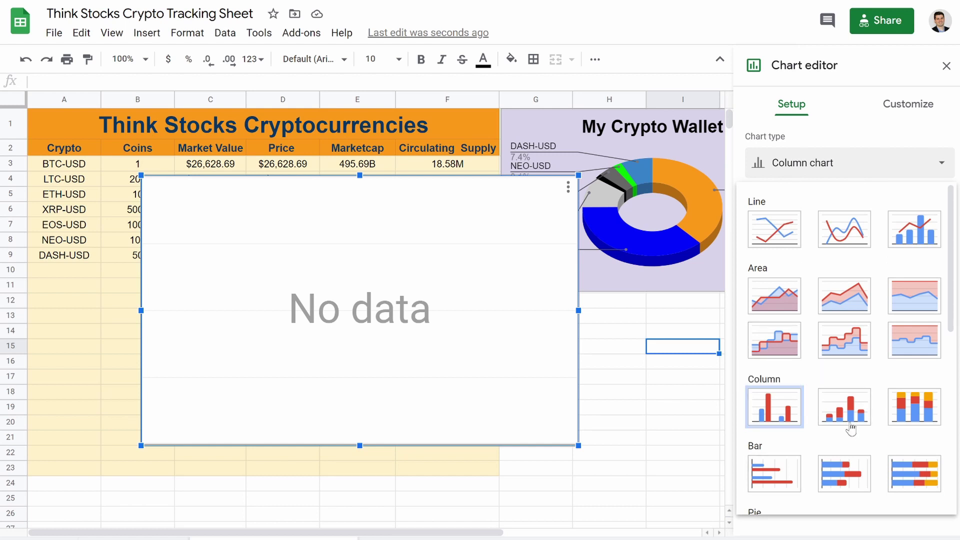
left_click(845, 407)
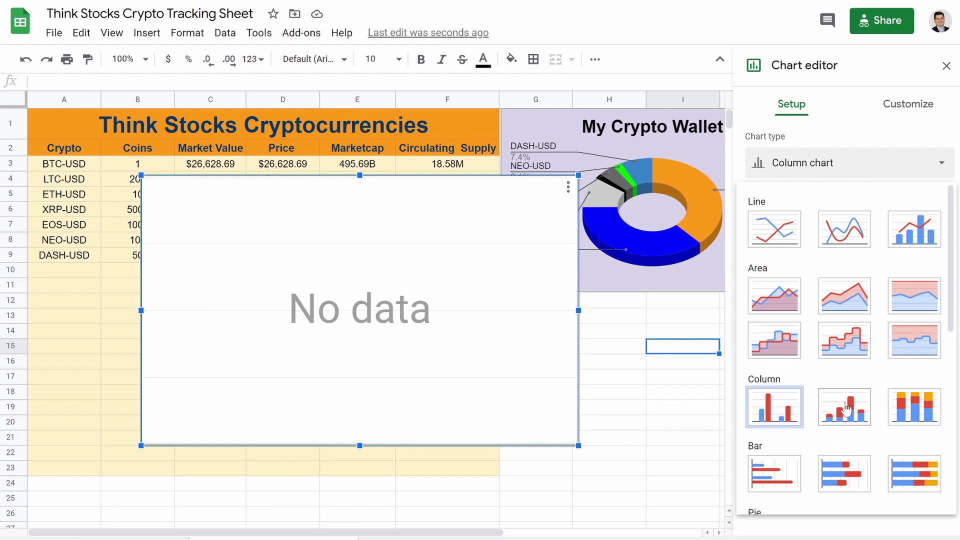
left_click(790, 164)
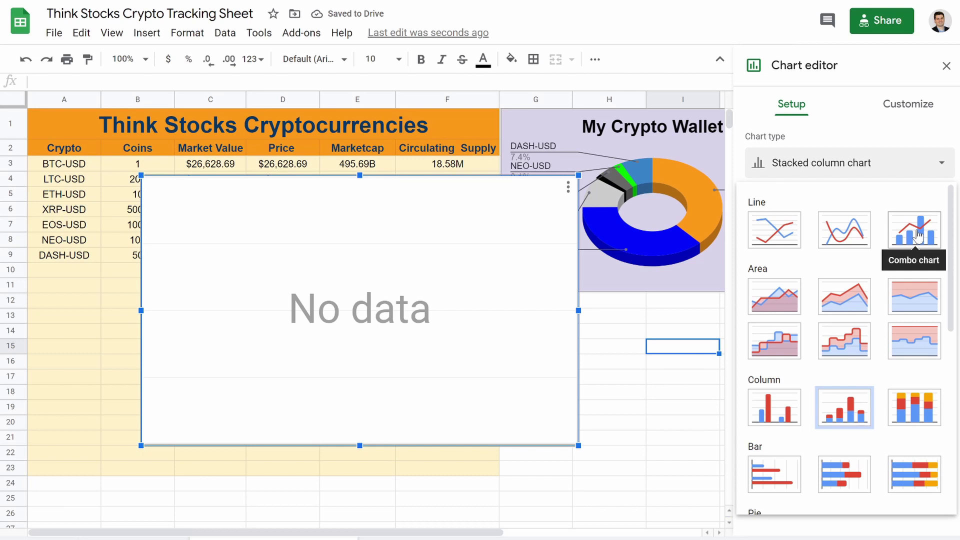
left_click(770, 415)
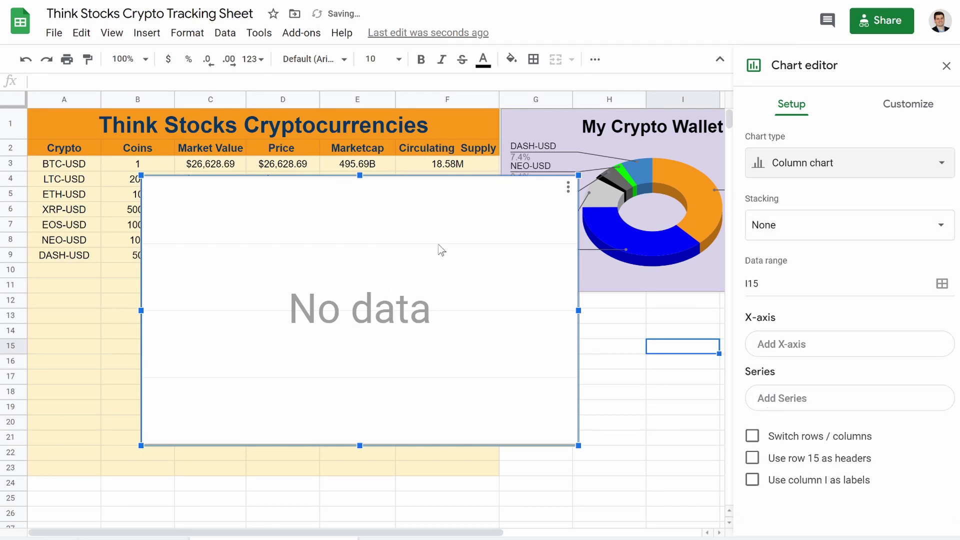
Step: Use A3:A23 as the X-axis and C3:C23 as the data series
left_click(808, 351)
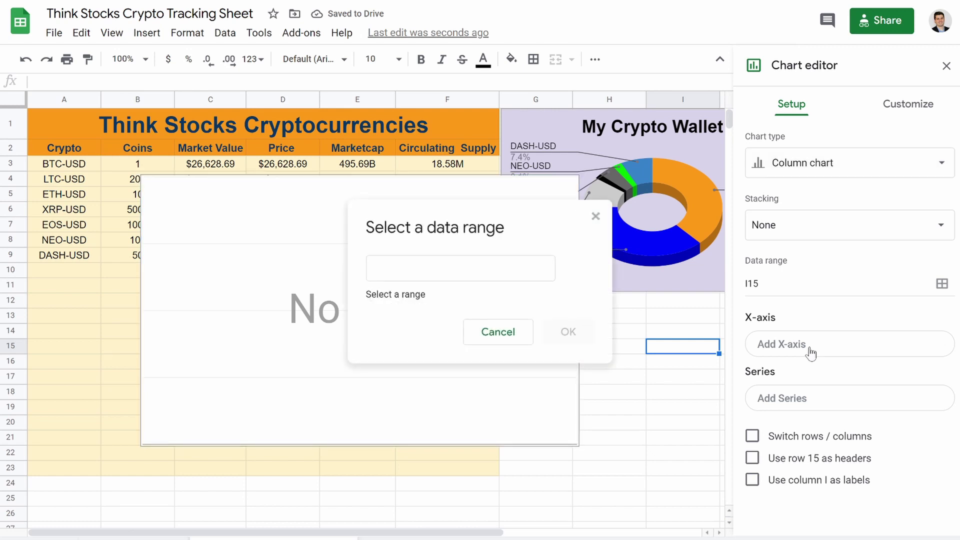
left_click_drag(69, 165, 61, 467)
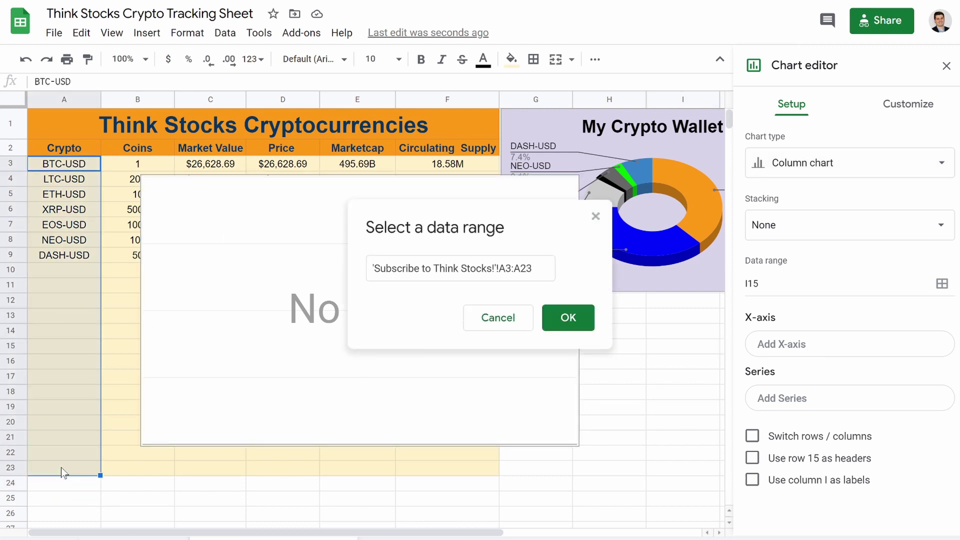
left_click(567, 320)
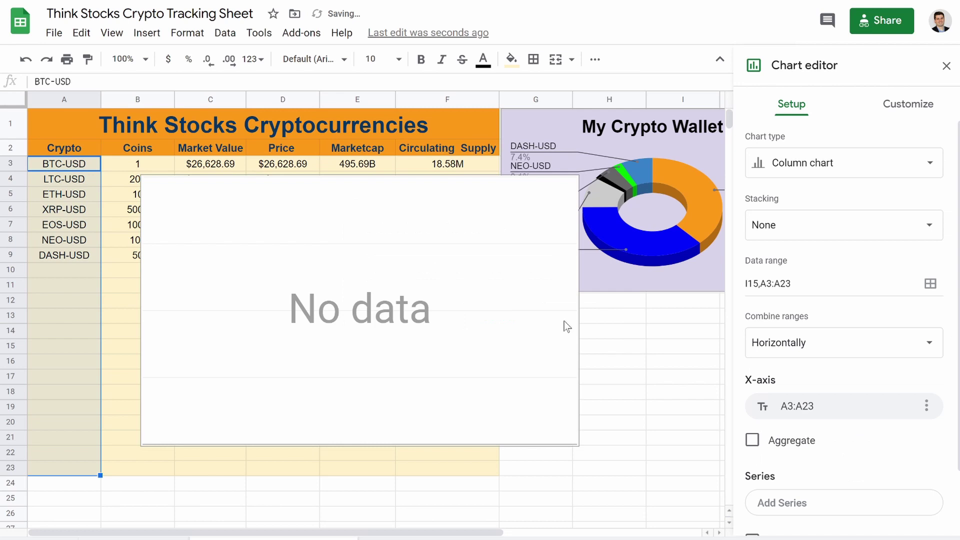
left_click(801, 504)
left_click_drag(216, 157, 194, 467)
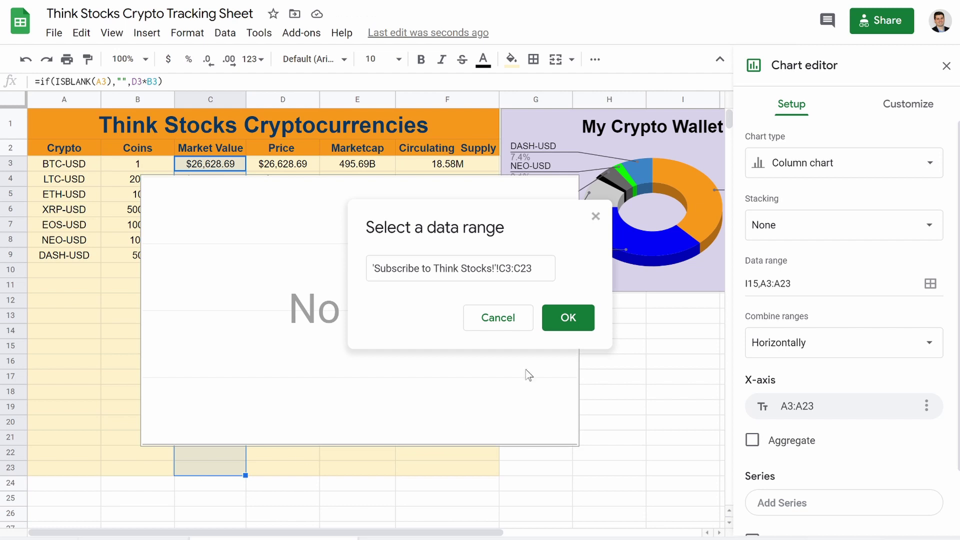
left_click(570, 320)
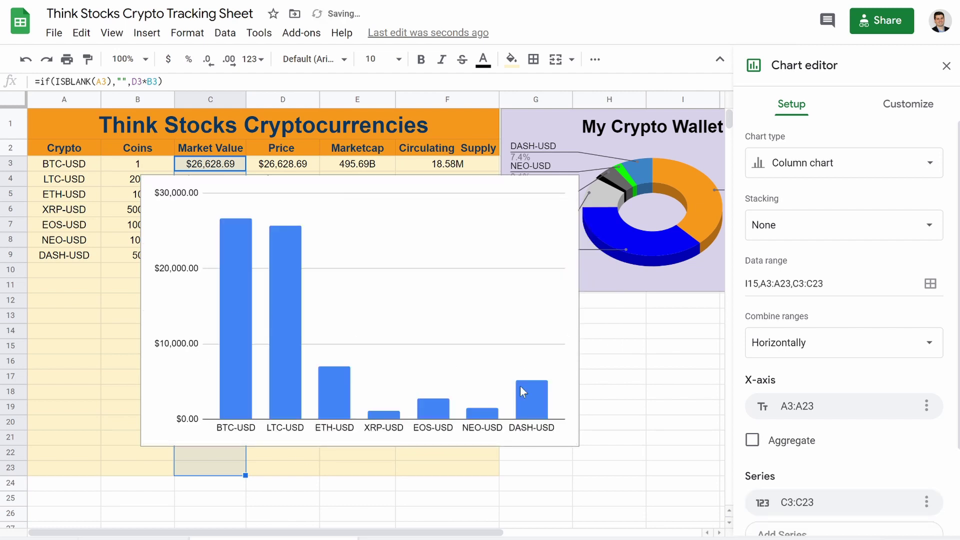
Step: Make the column chart 3D with a pale lavender background
double_click(285, 313)
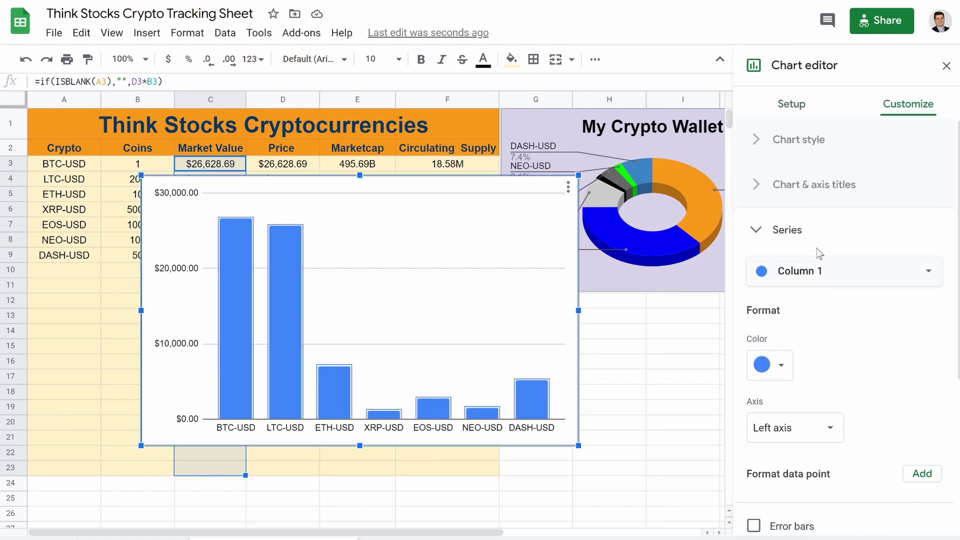
left_click(757, 232)
left_click(756, 144)
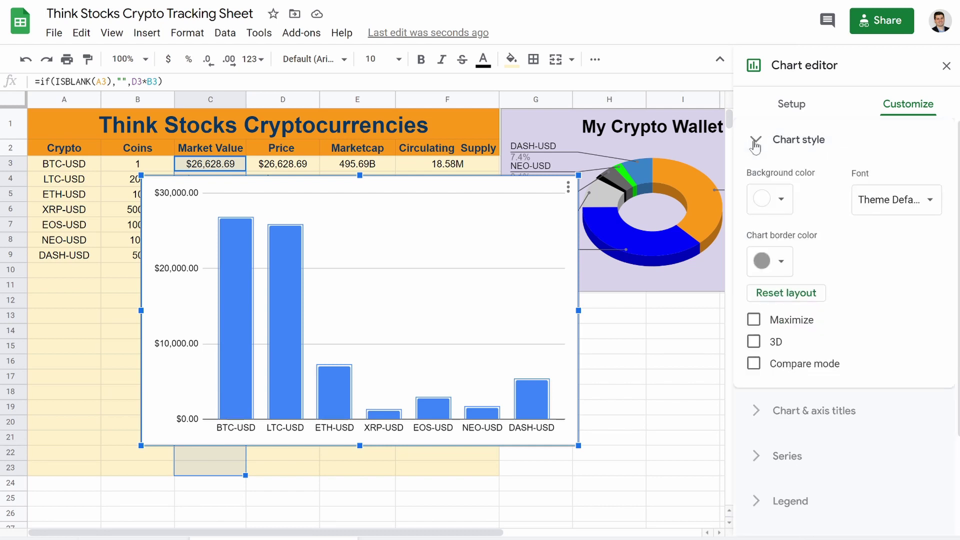
left_click(754, 343)
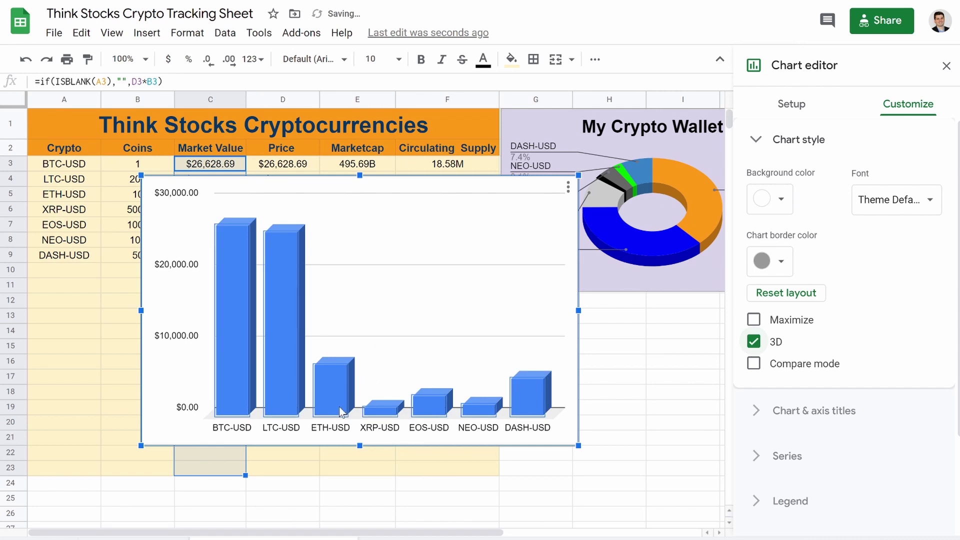
left_click(773, 199)
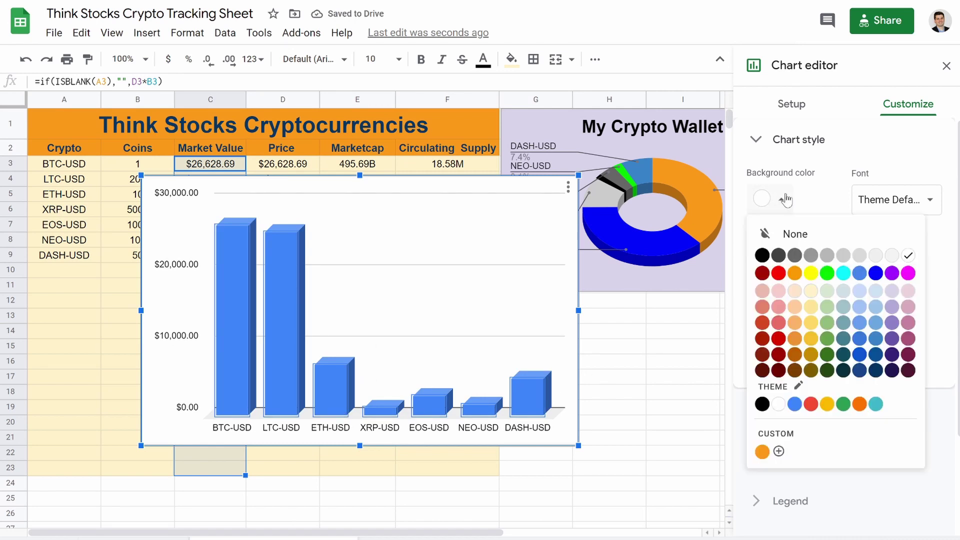
left_click(893, 292)
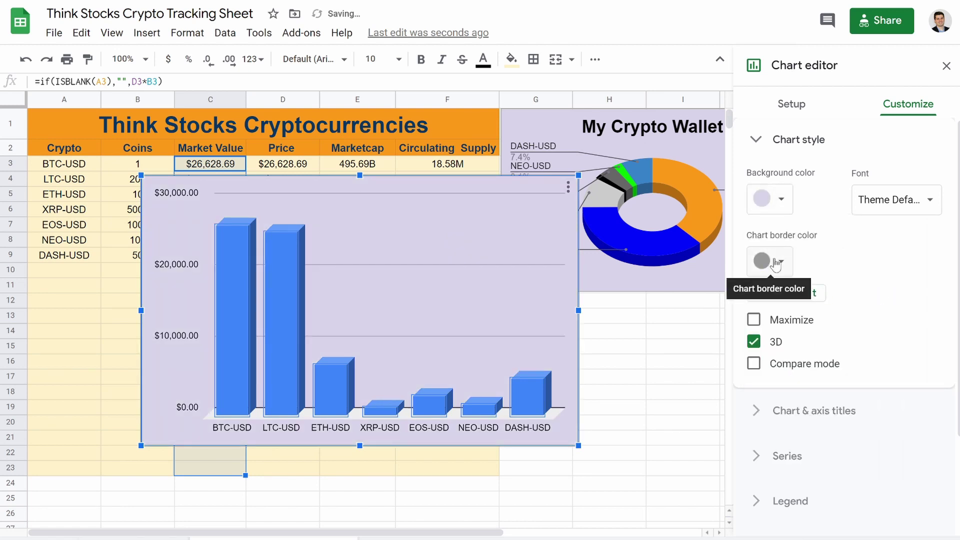
Step: Colour the LTC-USD, BTC-USD and DASH-USD bars orange individually
left_click(281, 292)
left_click(774, 196)
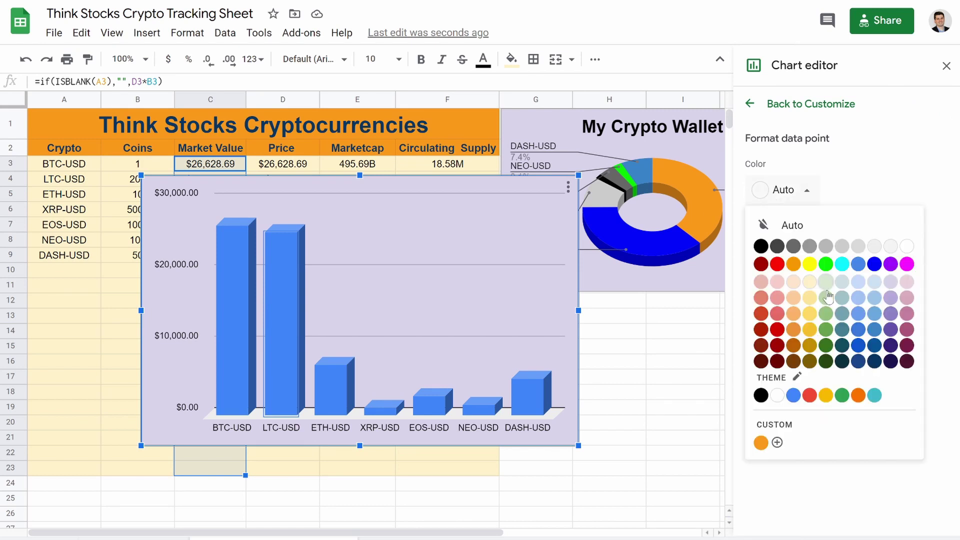
left_click(761, 443)
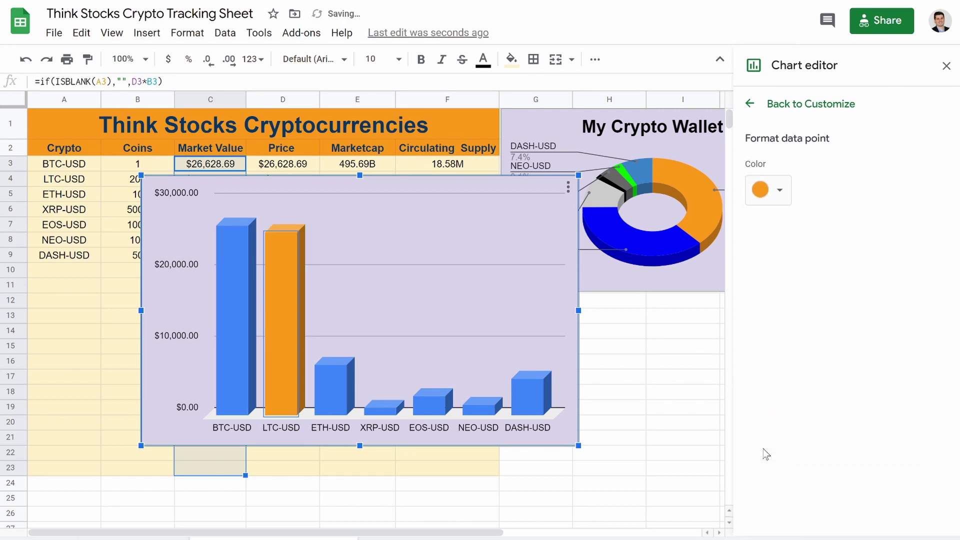
left_click(230, 292)
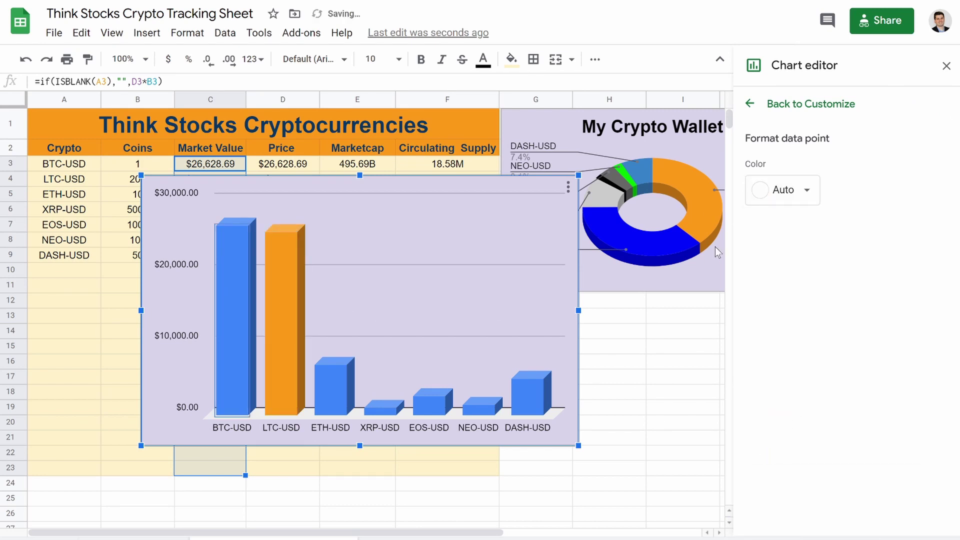
left_click(780, 190)
left_click(760, 443)
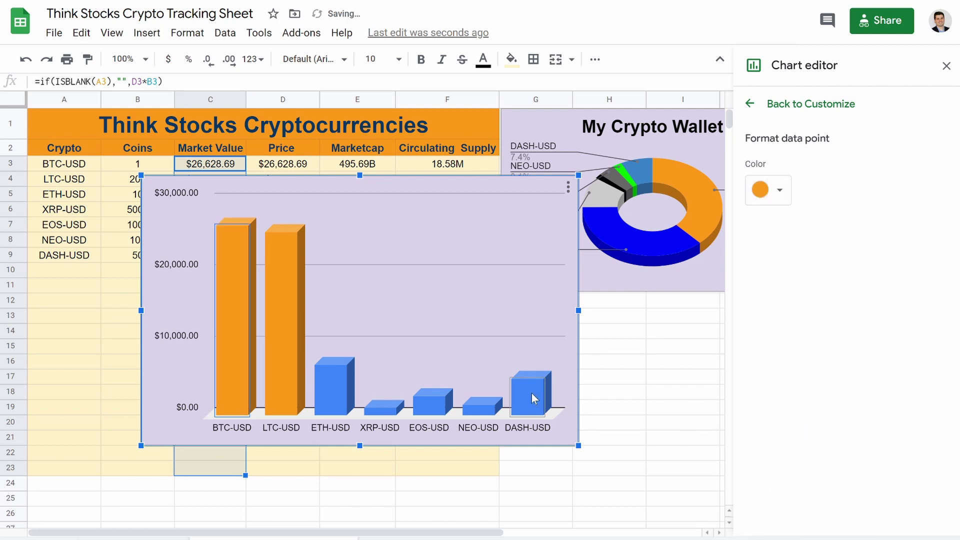
left_click(530, 392)
left_click(773, 197)
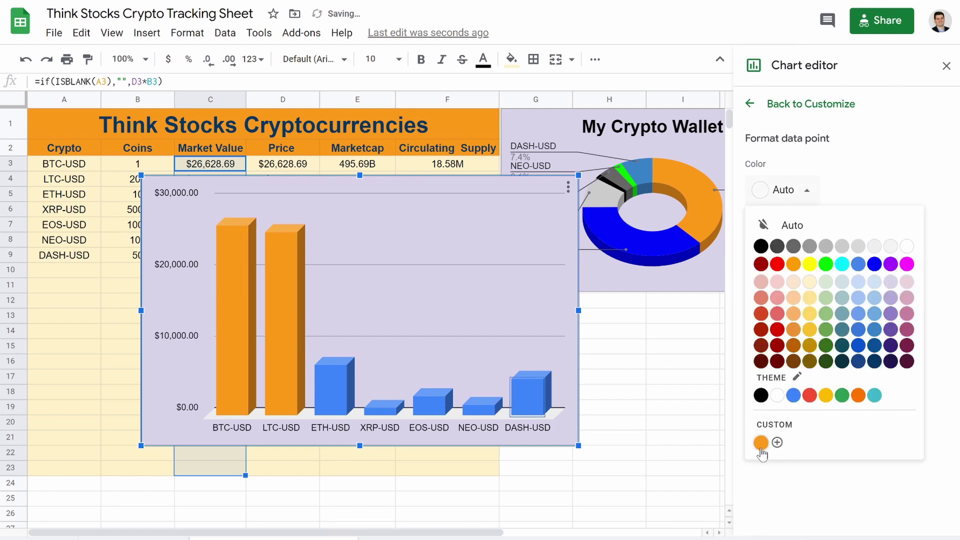
left_click(761, 442)
Step: Colour the whole column series orange and close the chart editor
left_click(550, 264)
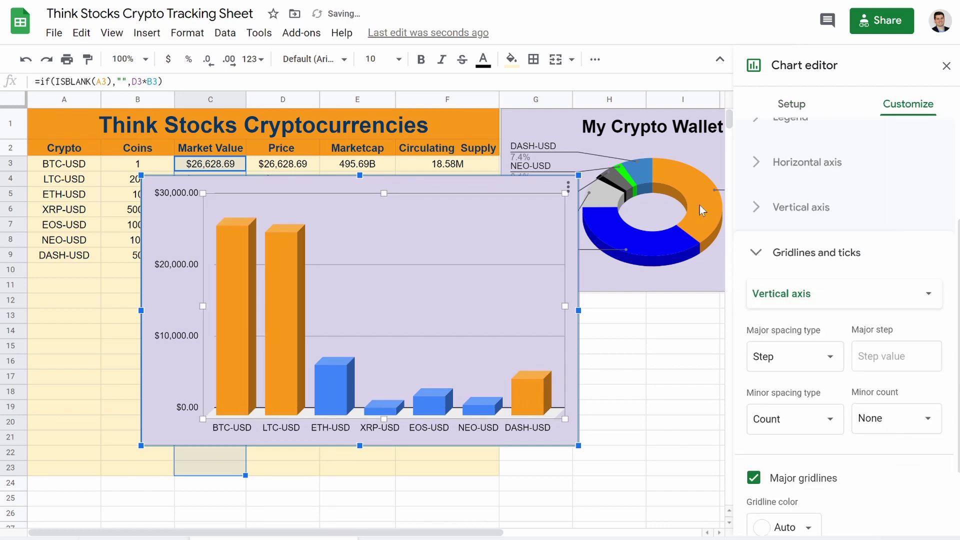
left_click(481, 410)
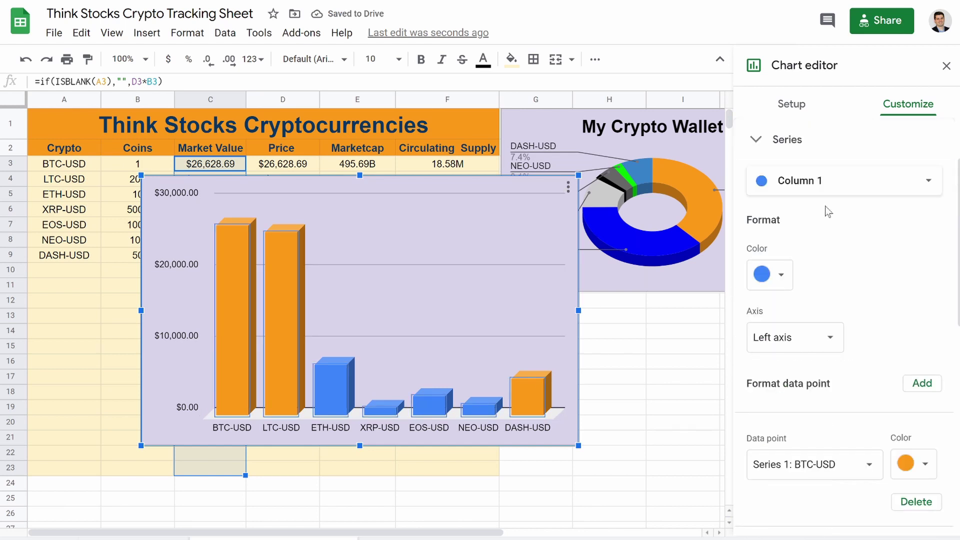
left_click(771, 275)
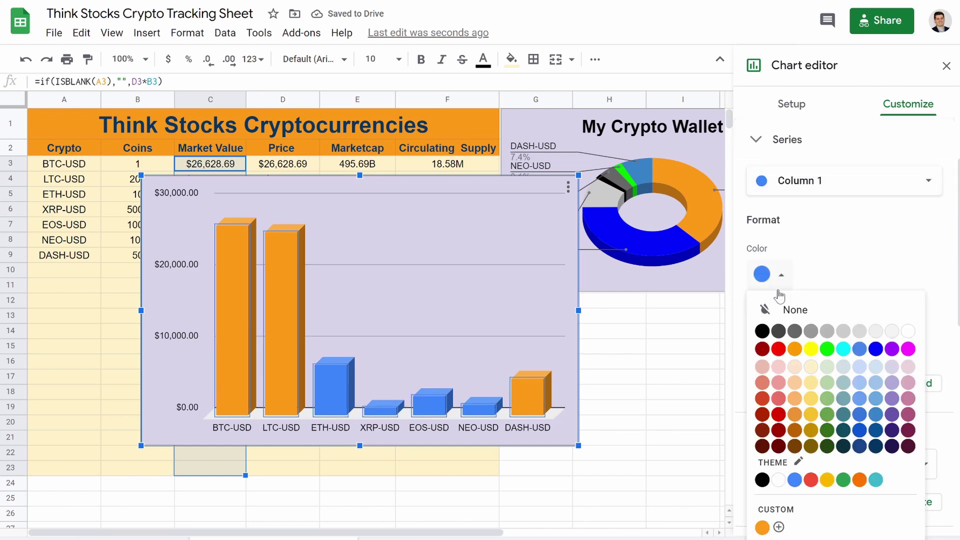
left_click(763, 527)
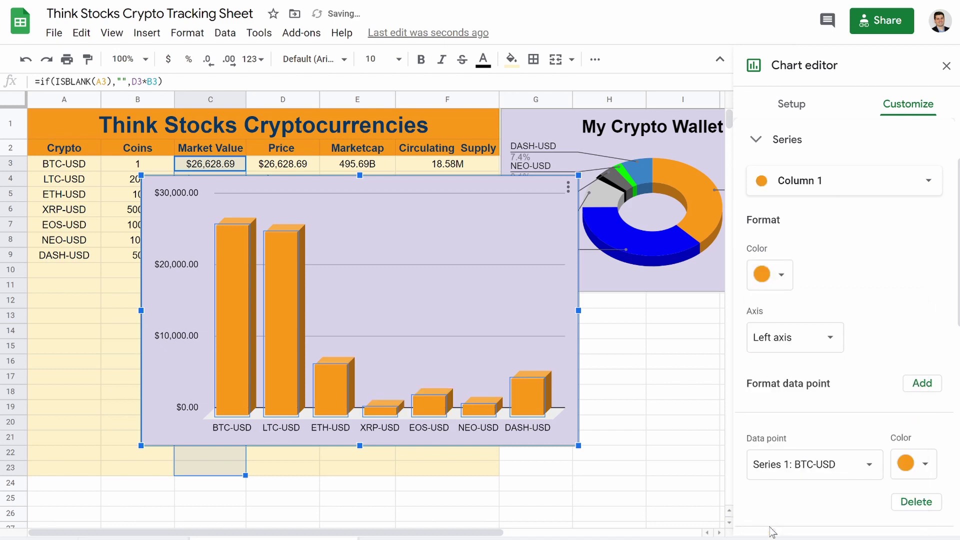
left_click(947, 66)
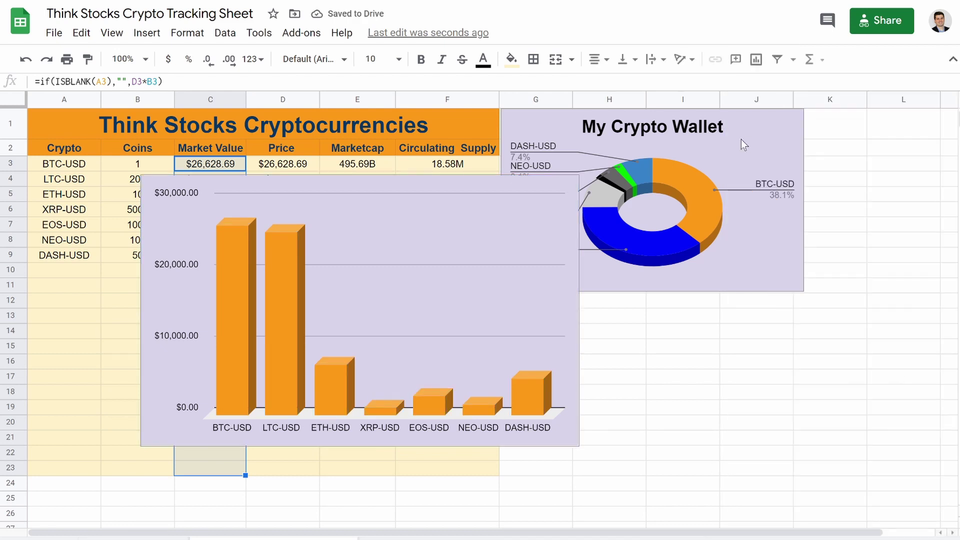
Step: Enter the column chart title 'My Crypto Market Value', fixing the typos
left_click(377, 260)
double_click(419, 317)
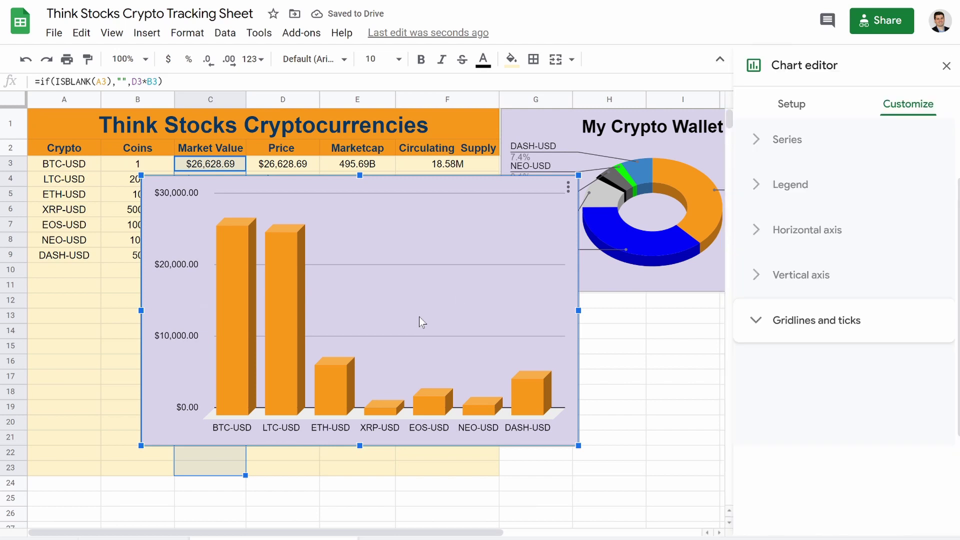
left_click(752, 321)
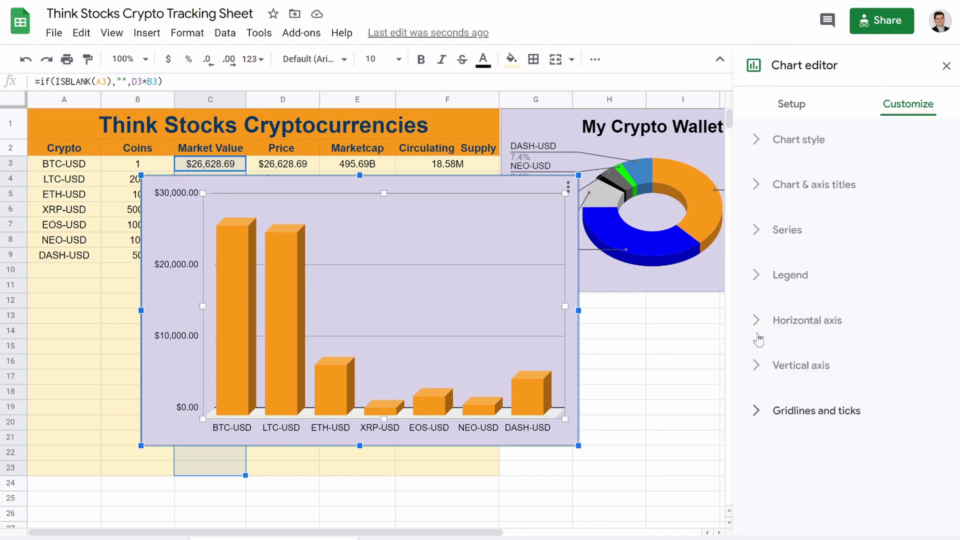
left_click(758, 186)
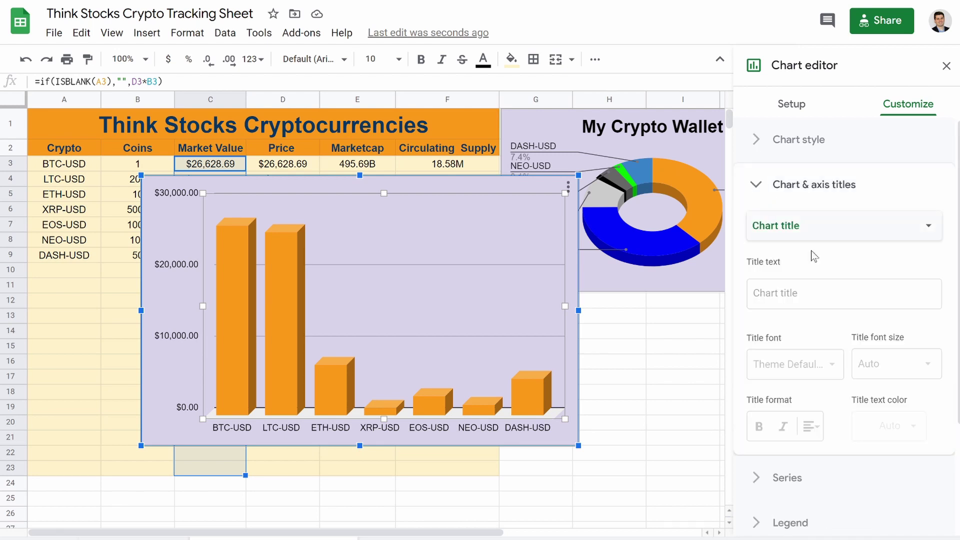
left_click(819, 296)
type("My C")
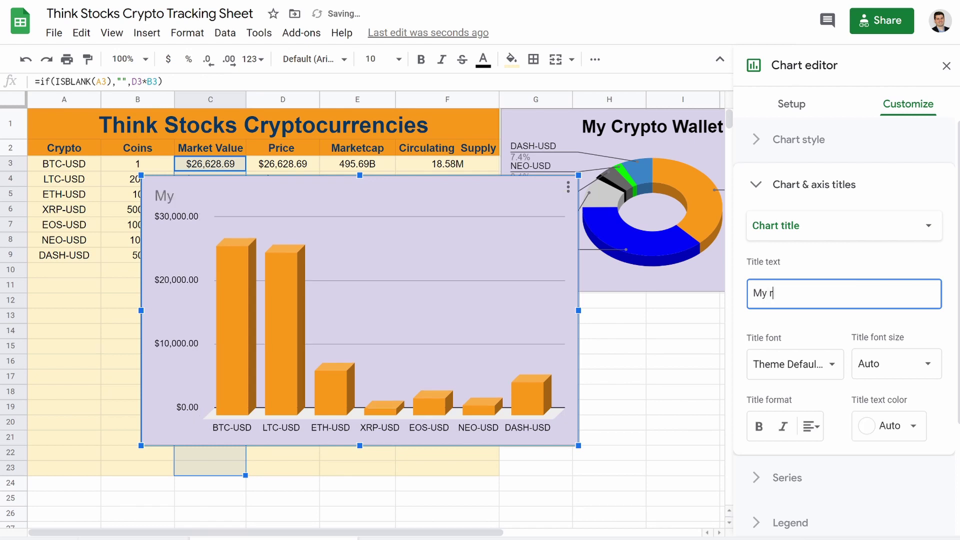
type("ypto Market")
key("BackSpace")
key("ctrl+BackSpace")
type("Crypto M")
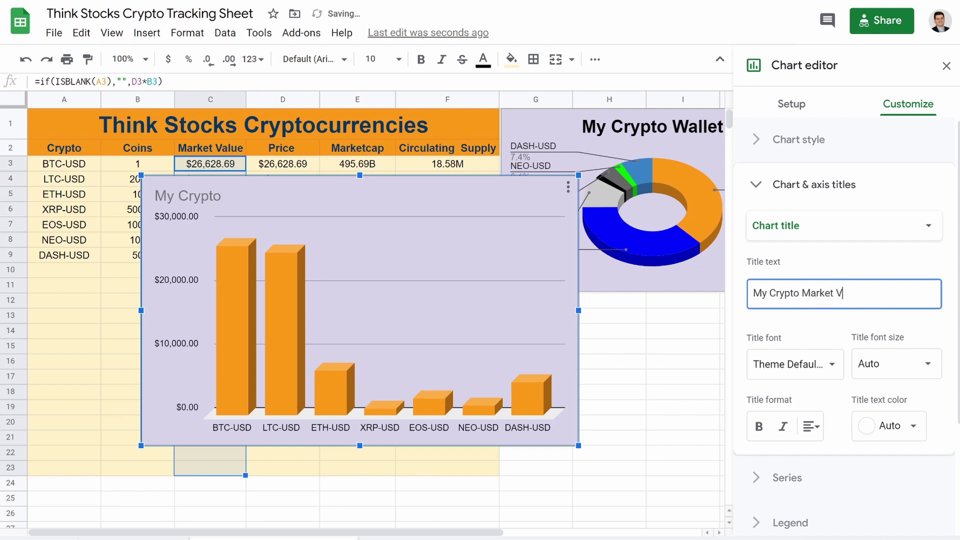
Step: Format the chart title black, bold, size 24 and centred
left_click(889, 426)
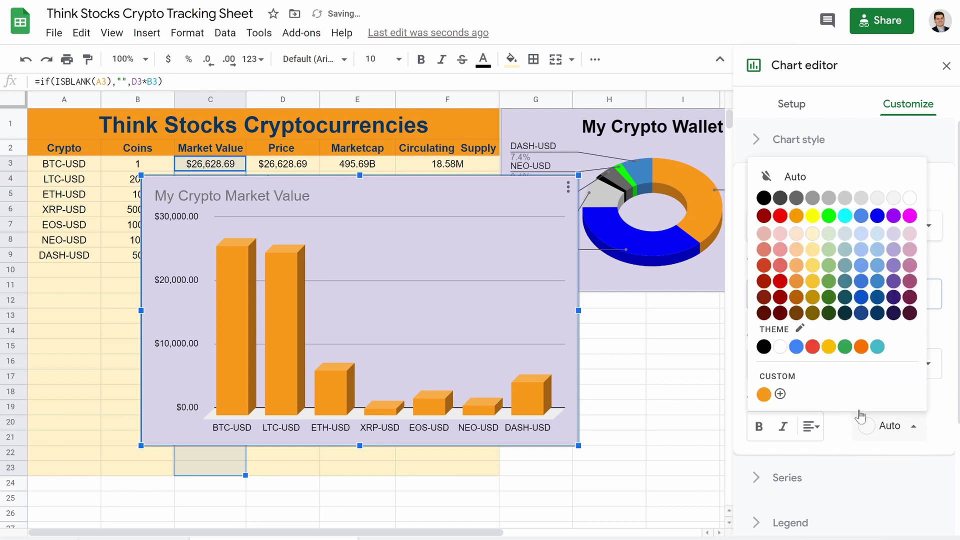
left_click(764, 347)
left_click(759, 426)
left_click(896, 364)
left_click(882, 283)
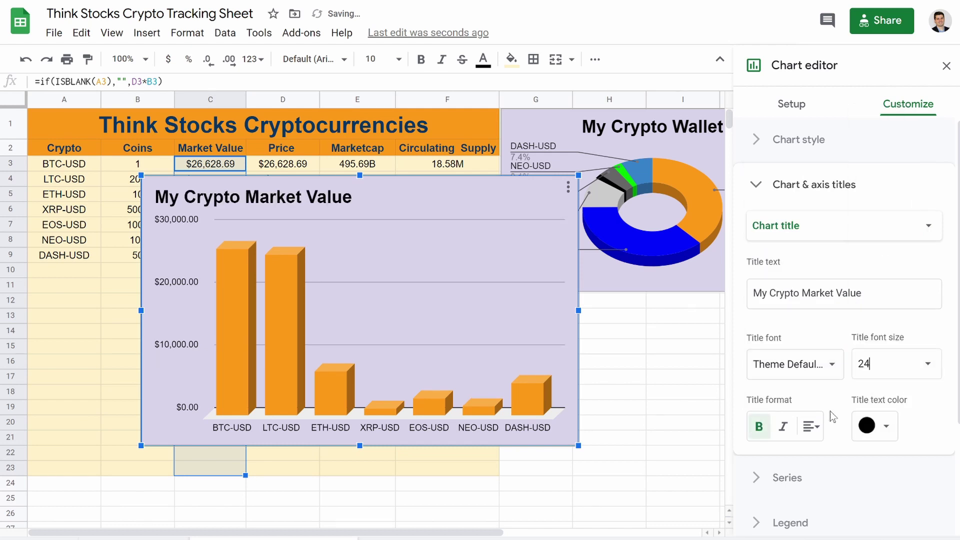
left_click(820, 426)
left_click(831, 455)
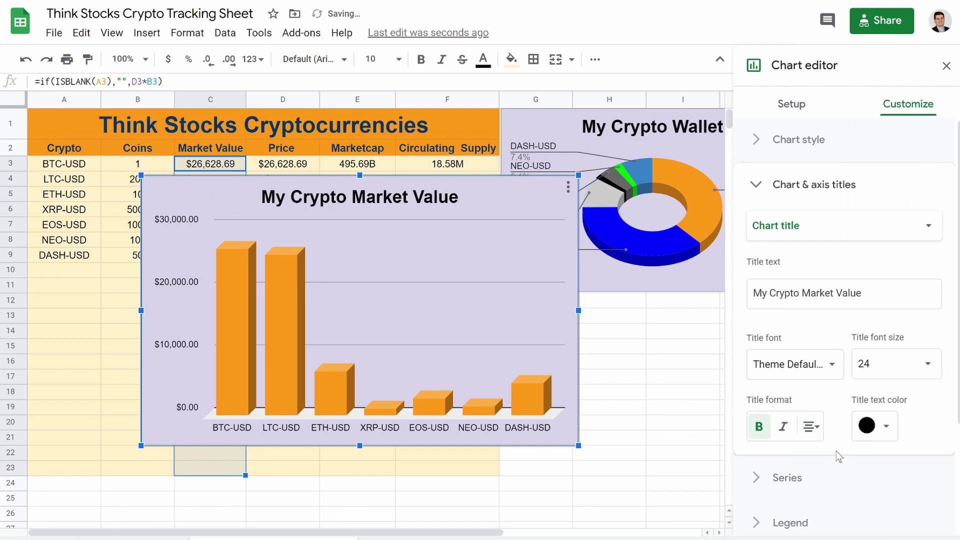
Step: Resize the market value chart to the doughnut chart's width and stack it beneath it
left_click(947, 66)
left_click(483, 286)
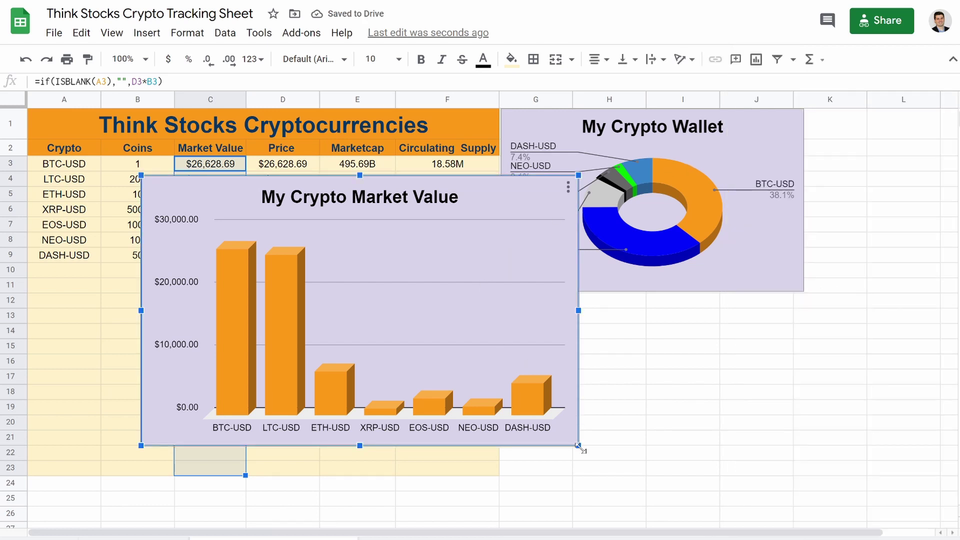
left_click_drag(579, 446, 540, 422)
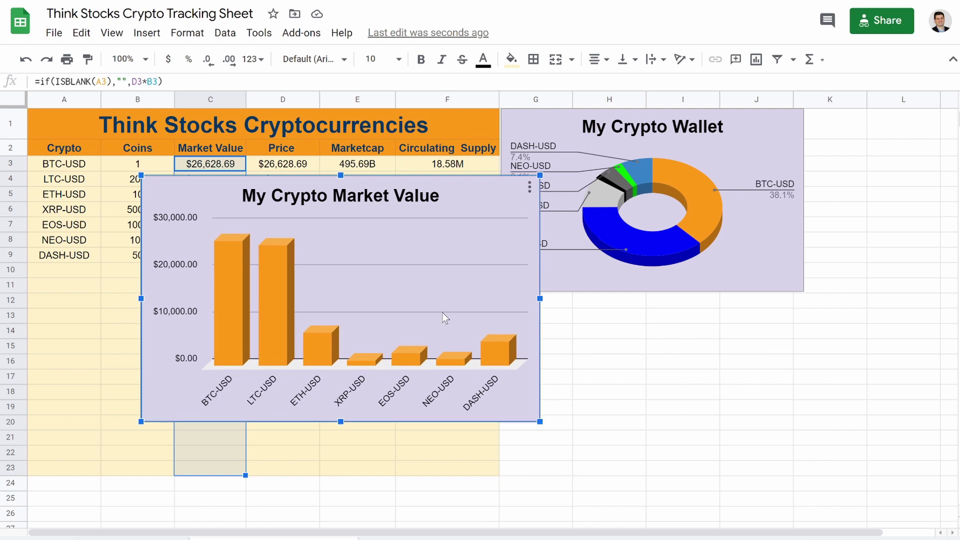
left_click_drag(436, 308, 816, 431)
scroll(844, 408, "down", 1)
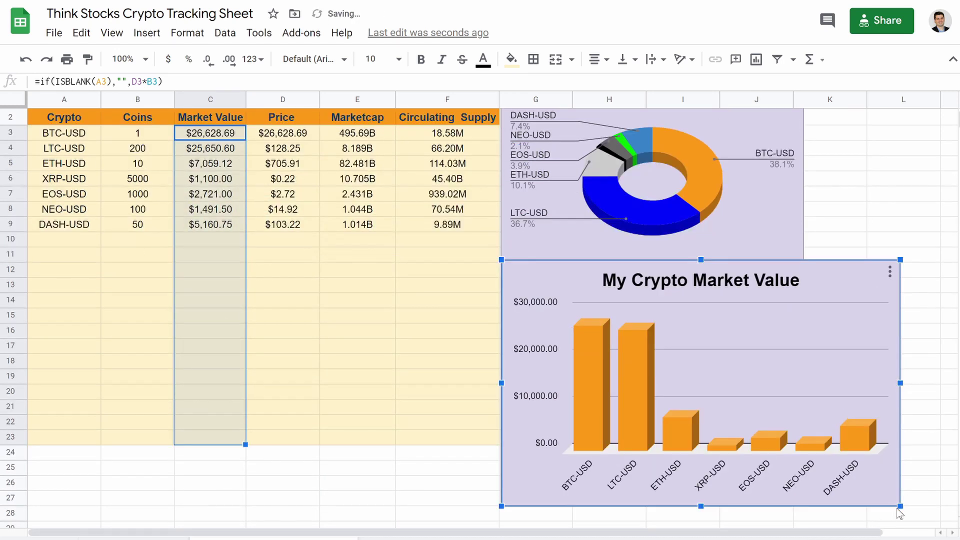
left_click_drag(870, 489, 807, 434)
left_click(865, 336)
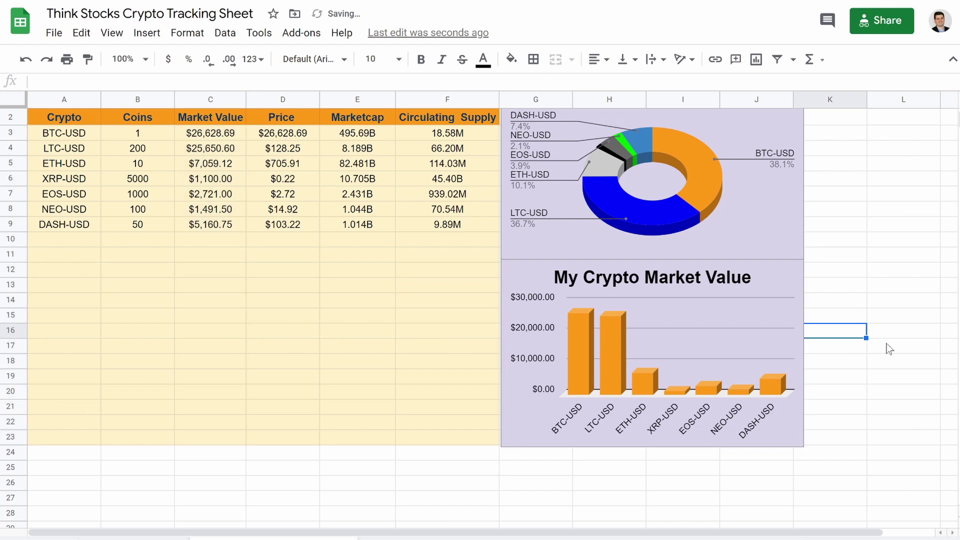
scroll(885, 346, "up", 1)
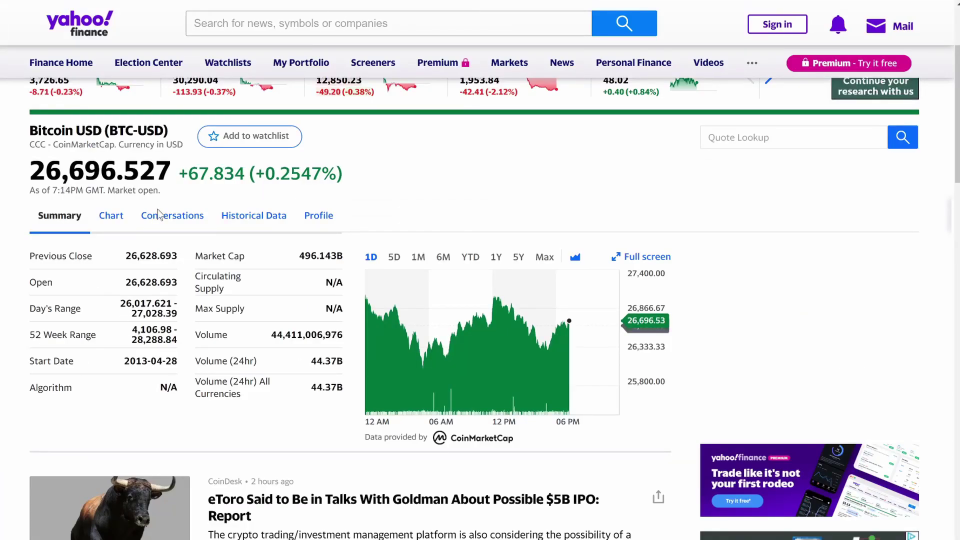
Step: Highlight Bitcoin's current price and its Previous Close value 26,628.693
left_click_drag(45, 171, 124, 171)
left_click_drag(124, 256, 178, 388)
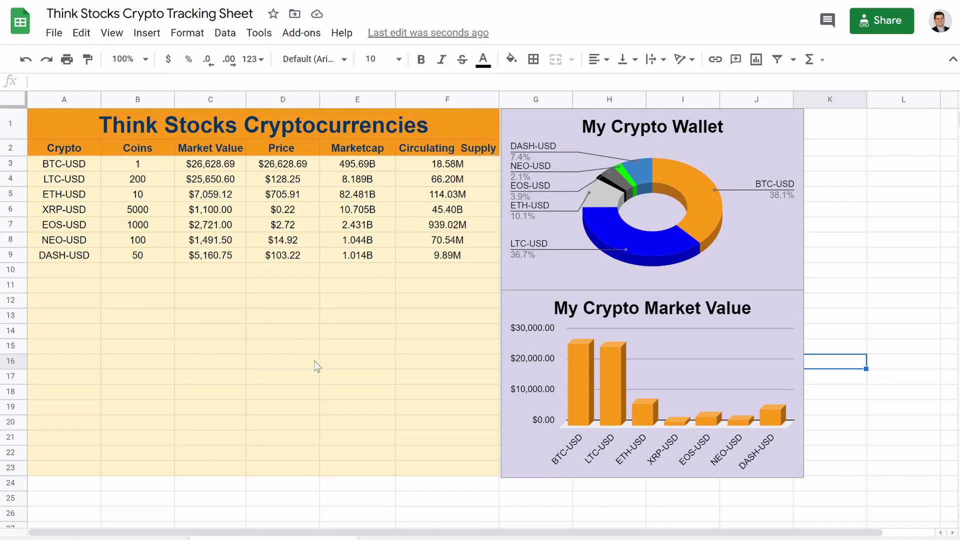
Step: Check the Market Value formula in C3, live Price formula in D3, and ticker in A3
left_click(237, 168)
left_click(272, 166)
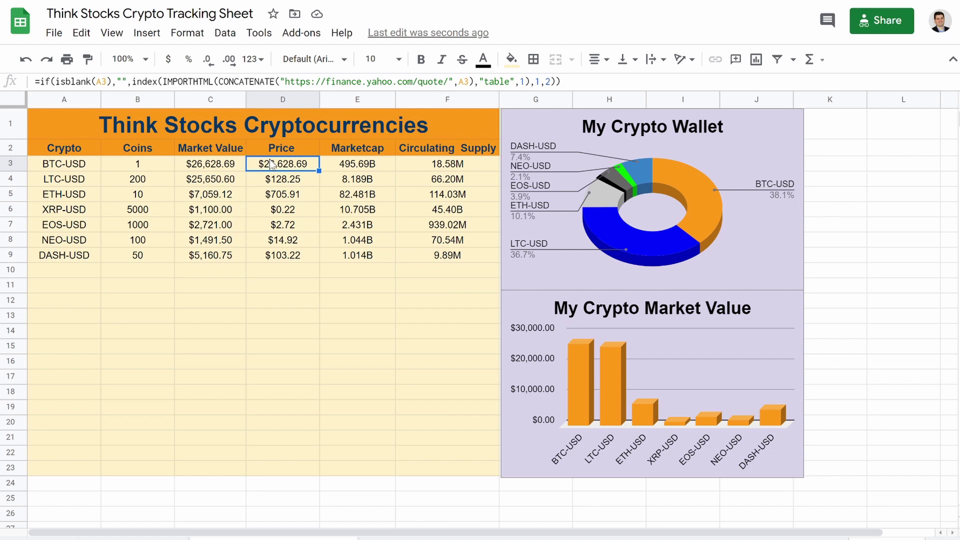
left_click(73, 168)
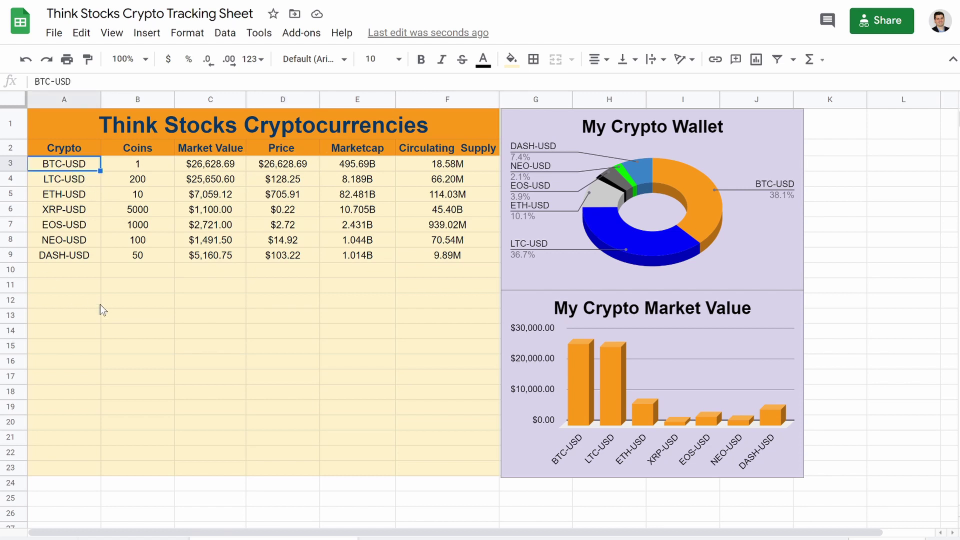